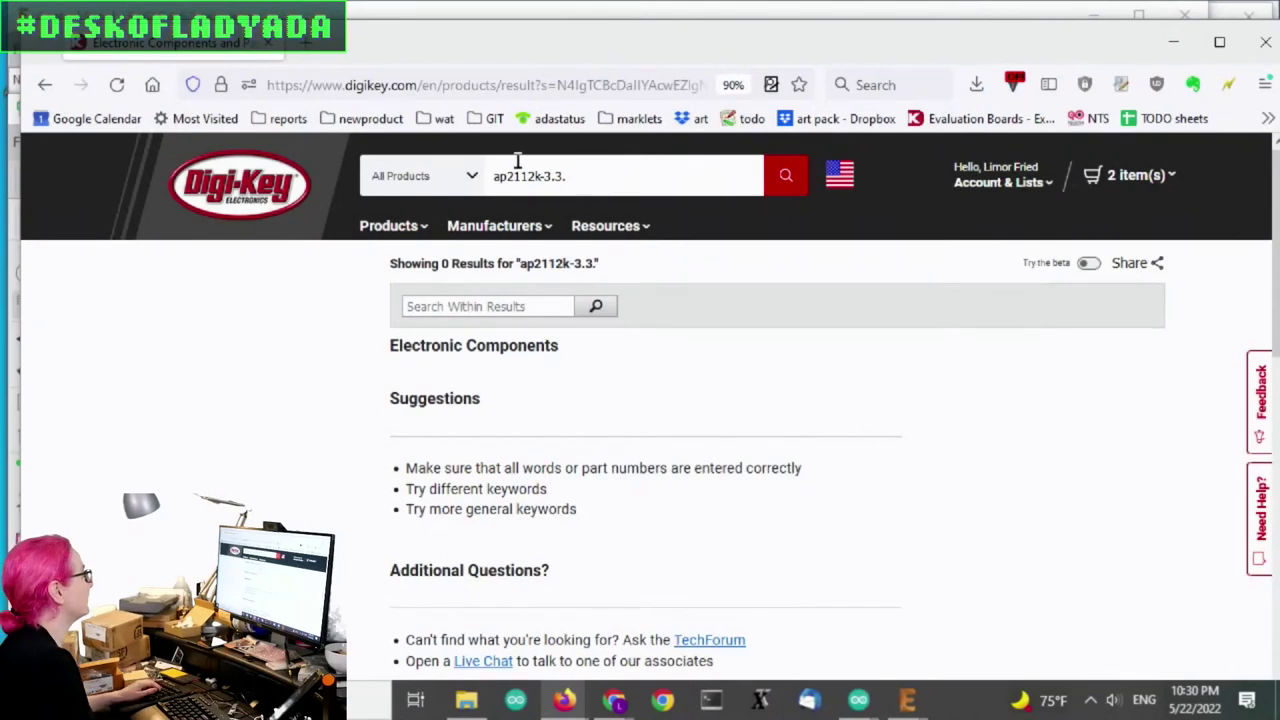
Step: Remove the stray trailing period from the part-number search and resubmit it
{"action": "left_click", "coordinate": [603, 180]}
{"action": "key", "text": "BackSpace"}
{"action": "key", "text": "Return"}
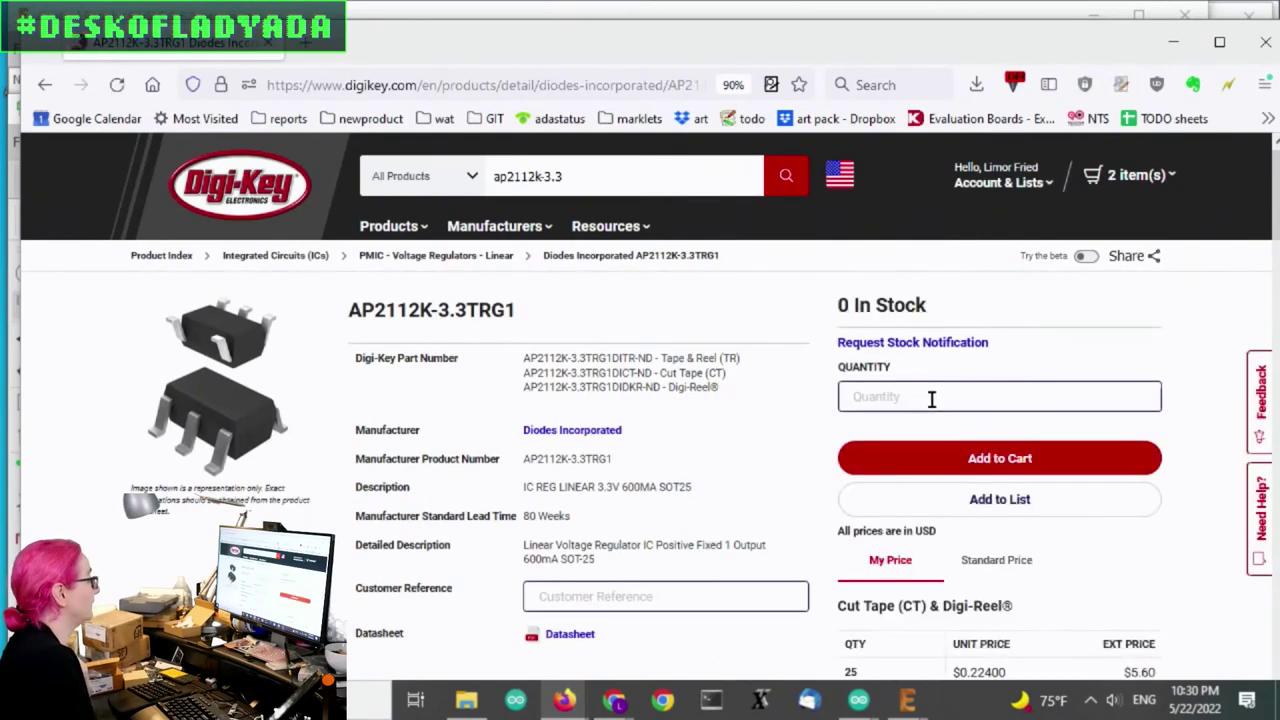
Step: Price AP2112K-3.3TRG1 at quantity 10000 ($916.43) and review the 6,000 and 3,984-unit lead-time estimates
{"action": "type", "text": "1000"}
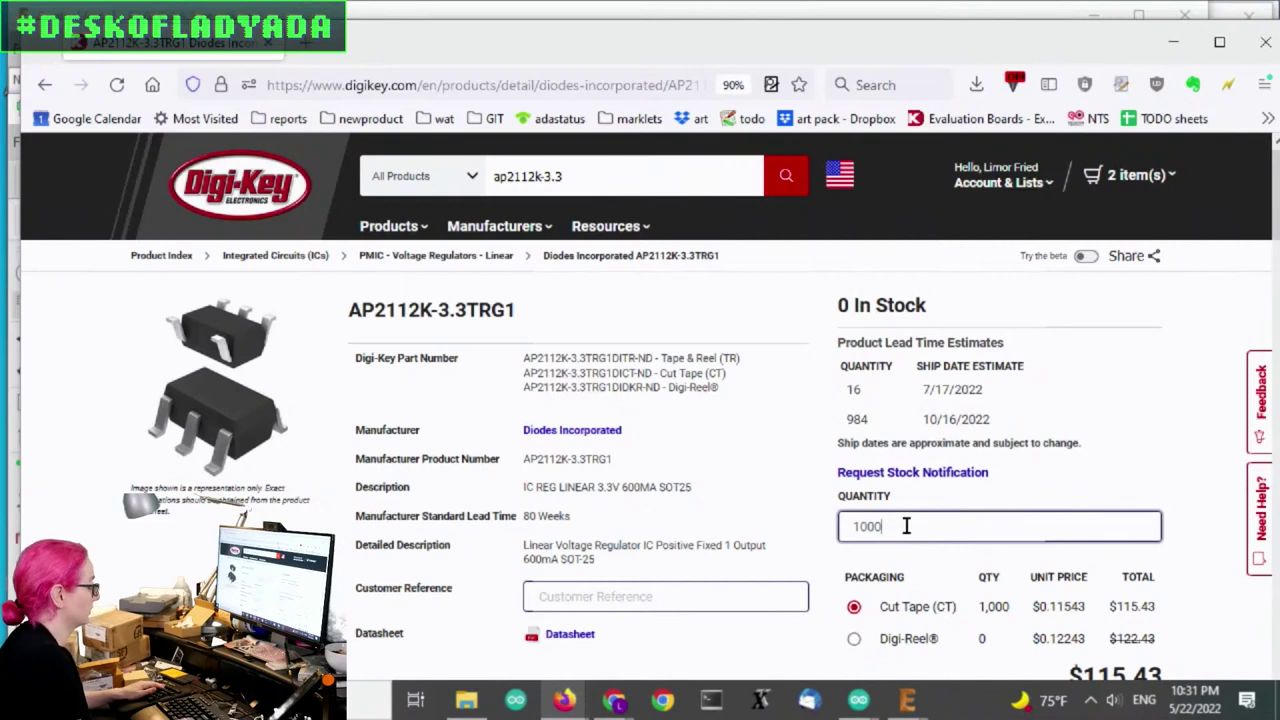
{"action": "type", "text": "0"}
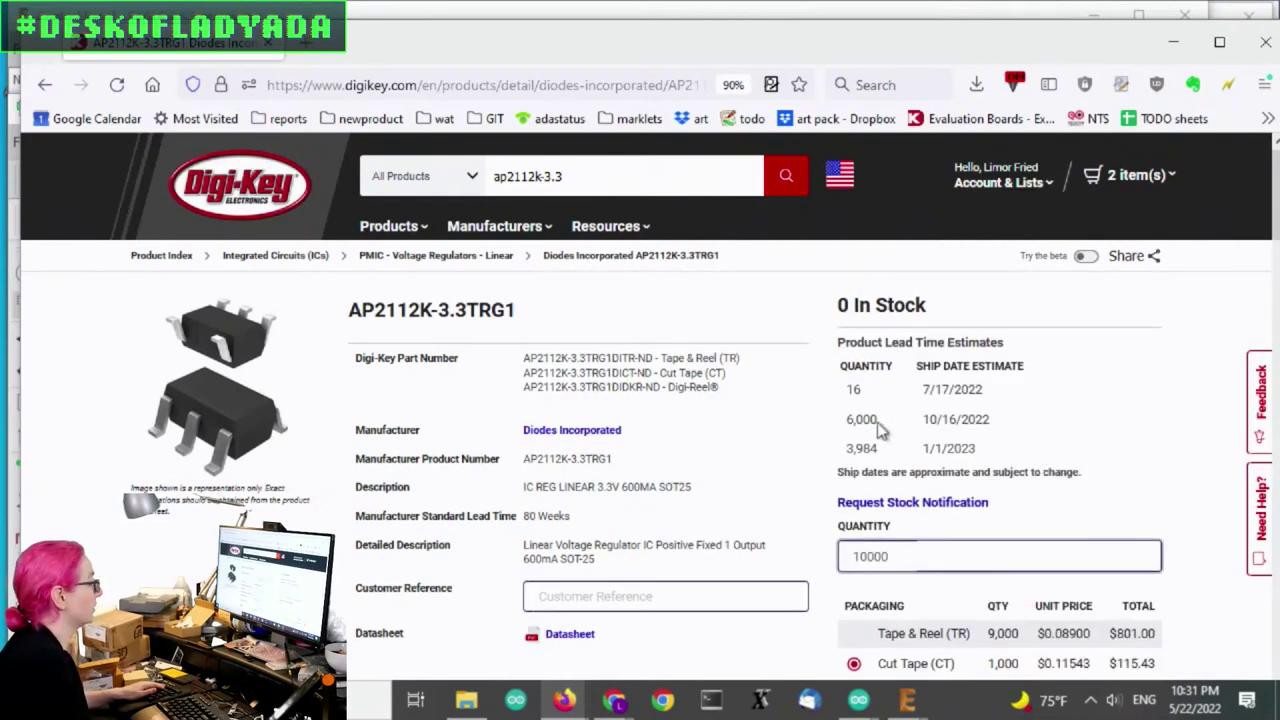
{"action": "left_click_drag", "start_coordinate": [845, 430], "coordinate": [1048, 423]}
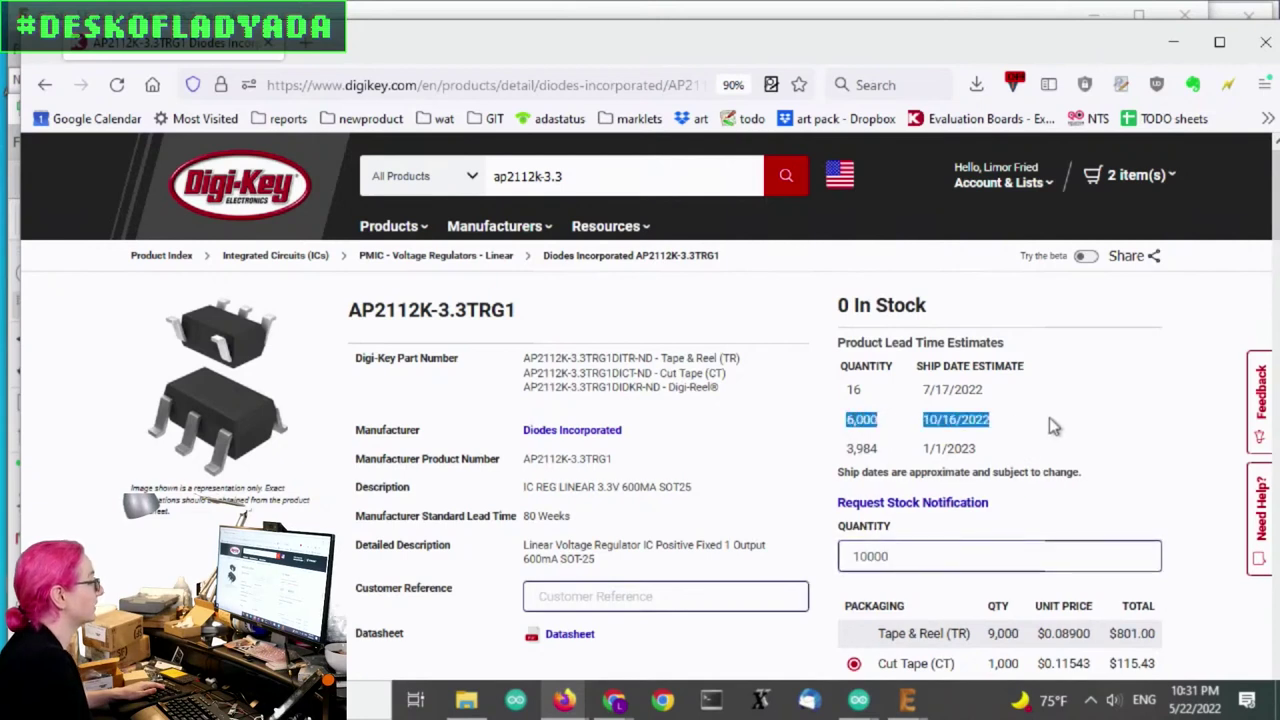
{"action": "left_click_drag", "start_coordinate": [845, 457], "coordinate": [1018, 455]}
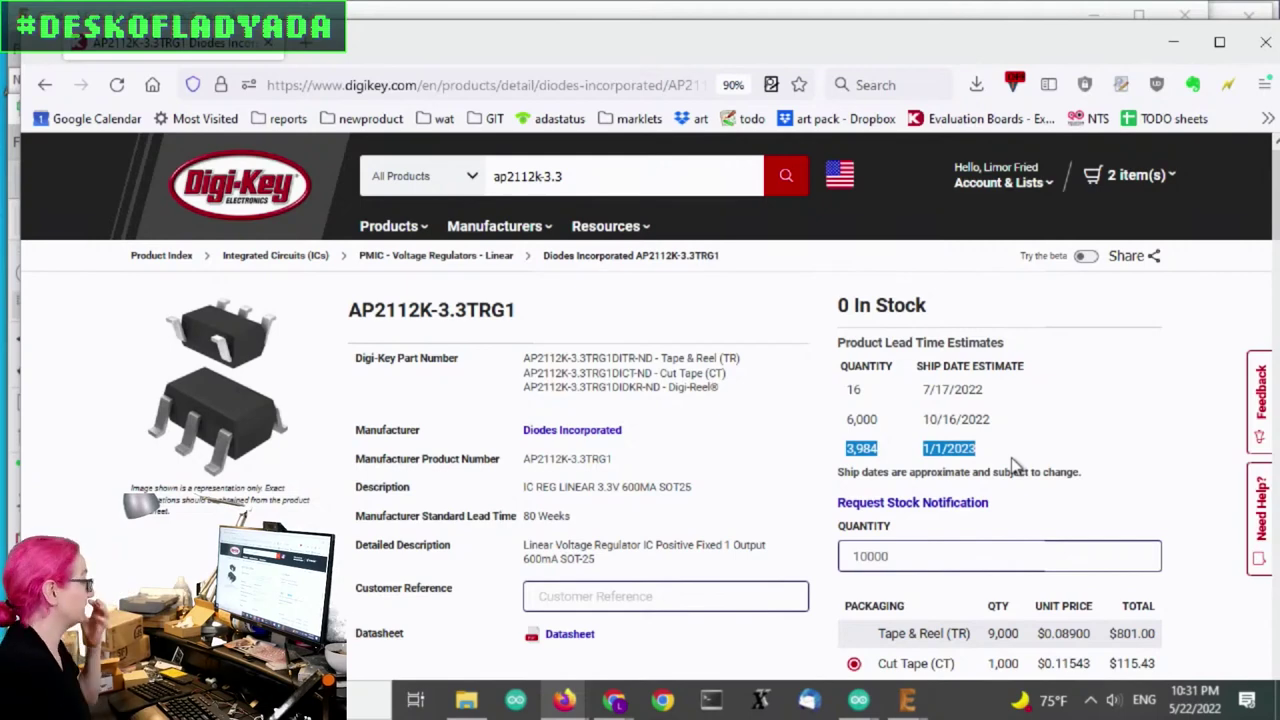
{"action": "left_click", "coordinate": [1092, 326]}
Step: Scroll to the AP2112K-3.3TRG1 specifications: 6V max input, fixed 3.3V output, 600mA, 80 µA quiescent
{"action": "scroll", "coordinate": [749, 367], "scroll_direction": "down", "scroll_amount": 2}
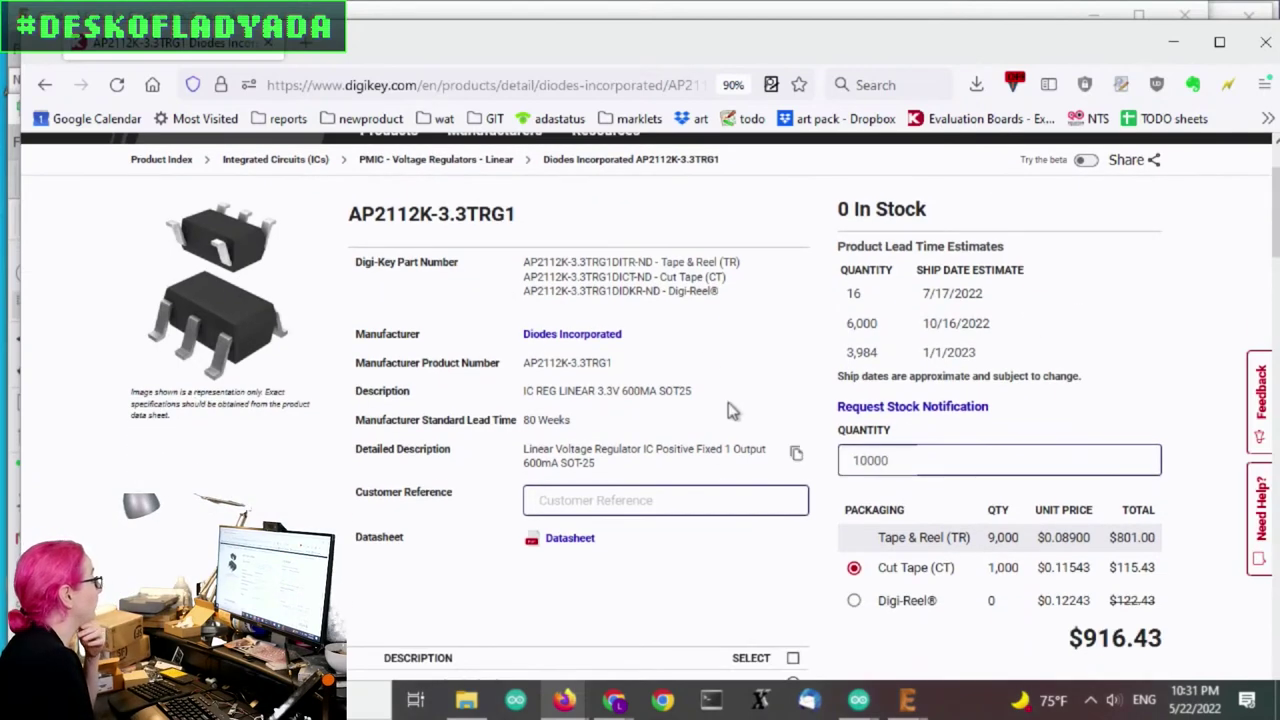
{"action": "scroll", "coordinate": [557, 393], "scroll_direction": "down", "scroll_amount": 2}
{"action": "left_click_drag", "start_coordinate": [580, 330], "coordinate": [347, 330]}
{"action": "scroll", "coordinate": [740, 305], "scroll_direction": "down", "scroll_amount": 4}
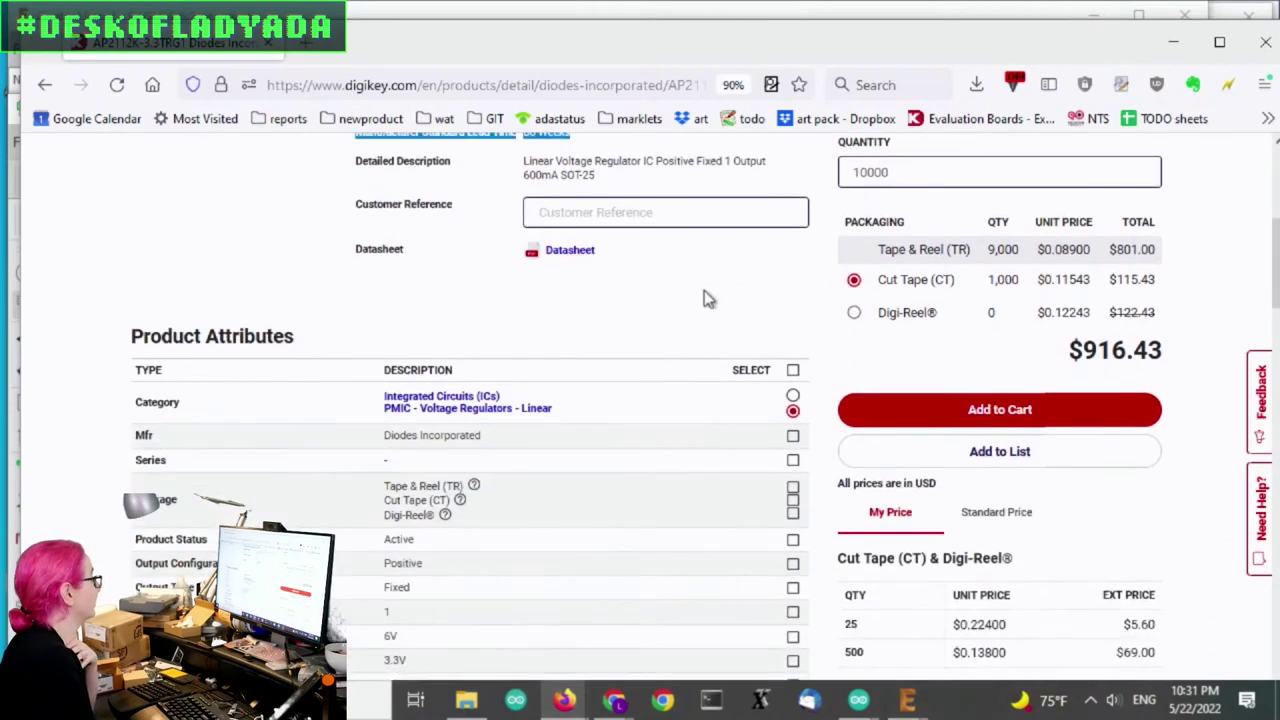
{"action": "scroll", "coordinate": [758, 305], "scroll_direction": "down", "scroll_amount": 4}
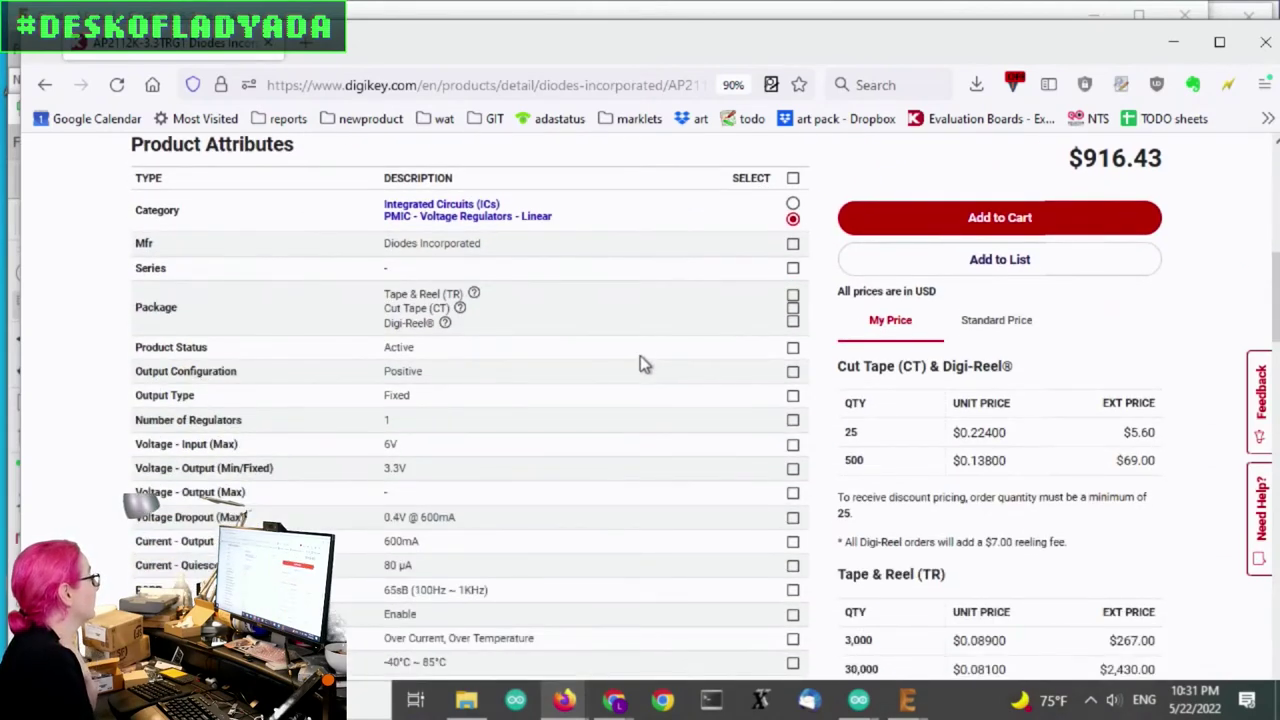
{"action": "scroll", "coordinate": [644, 364], "scroll_direction": "down", "scroll_amount": 2}
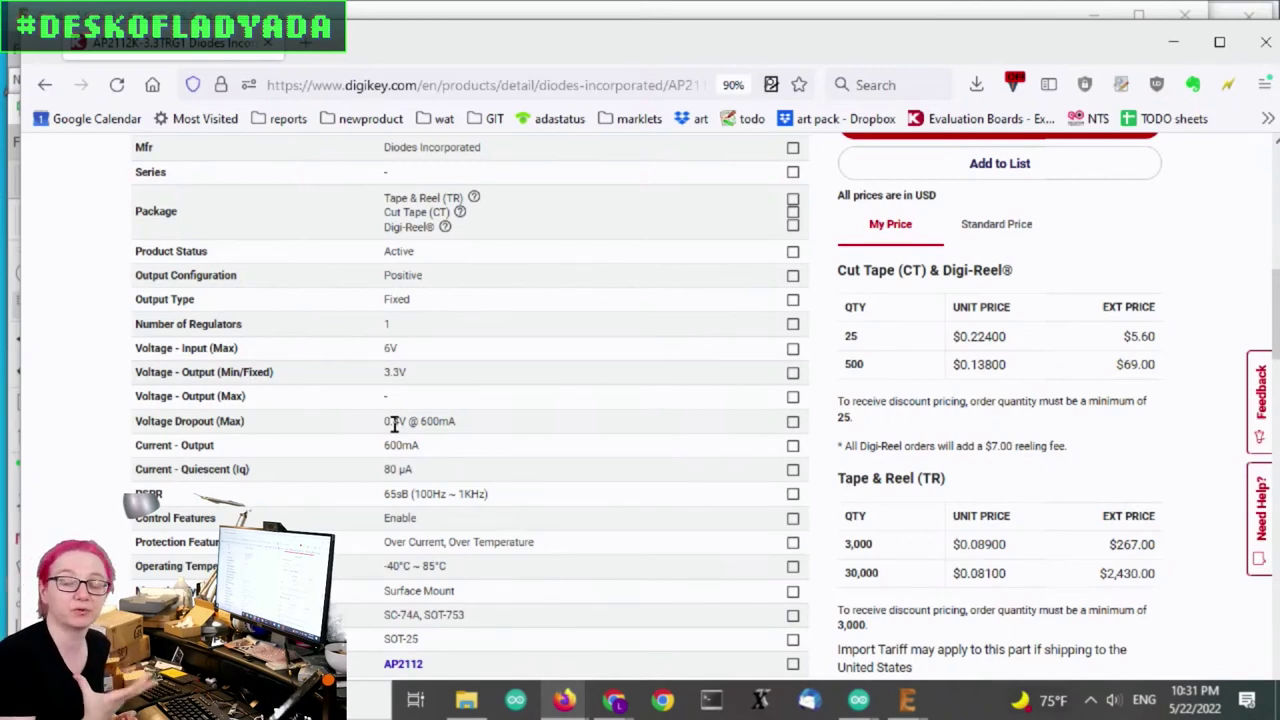
Step: Mark 3.3V output, one regulator, fixed, positive, active and surface-mount as match criteria
{"action": "left_click", "coordinate": [792, 373]}
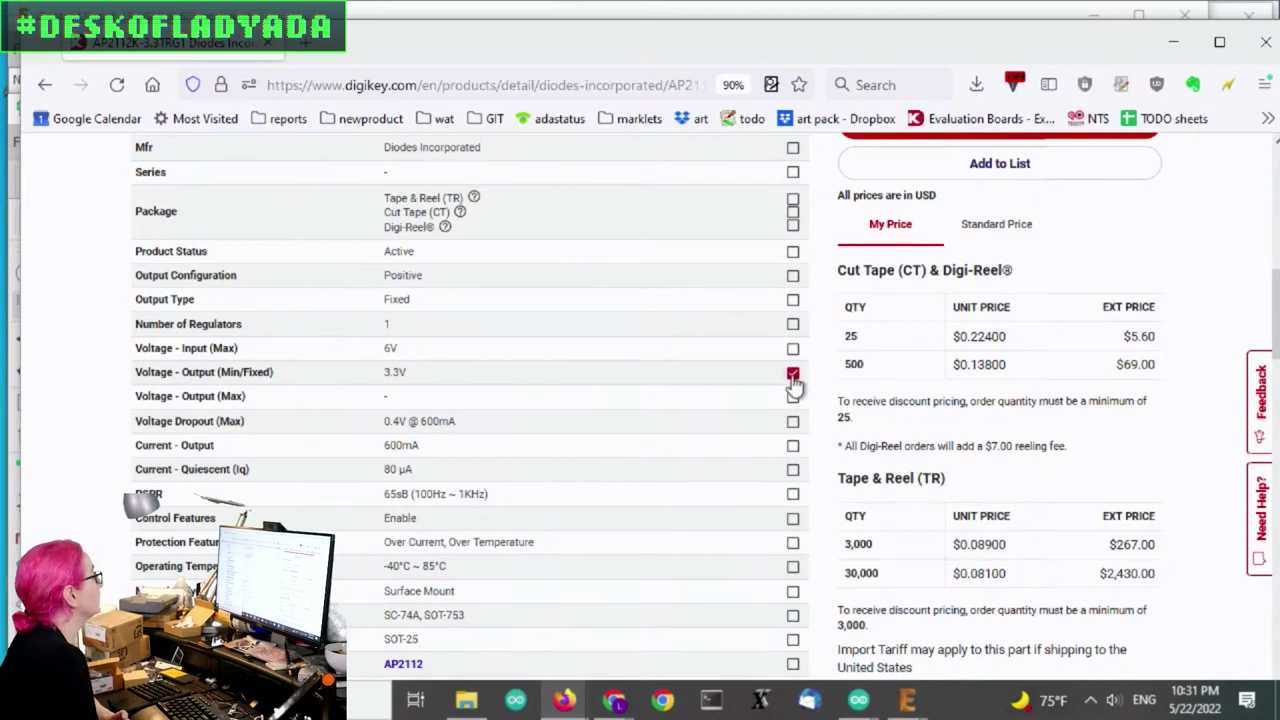
{"action": "left_click", "coordinate": [792, 324]}
{"action": "left_click", "coordinate": [792, 299]}
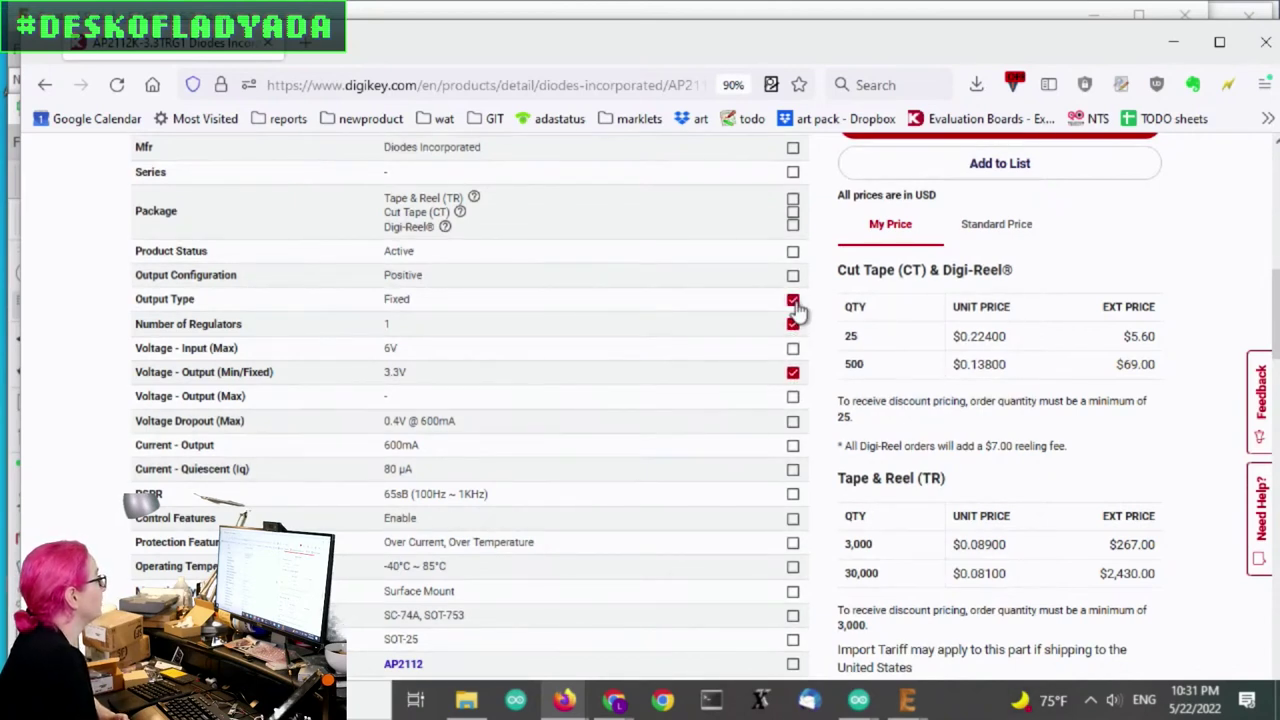
{"action": "left_click", "coordinate": [792, 275]}
{"action": "left_click", "coordinate": [792, 251]}
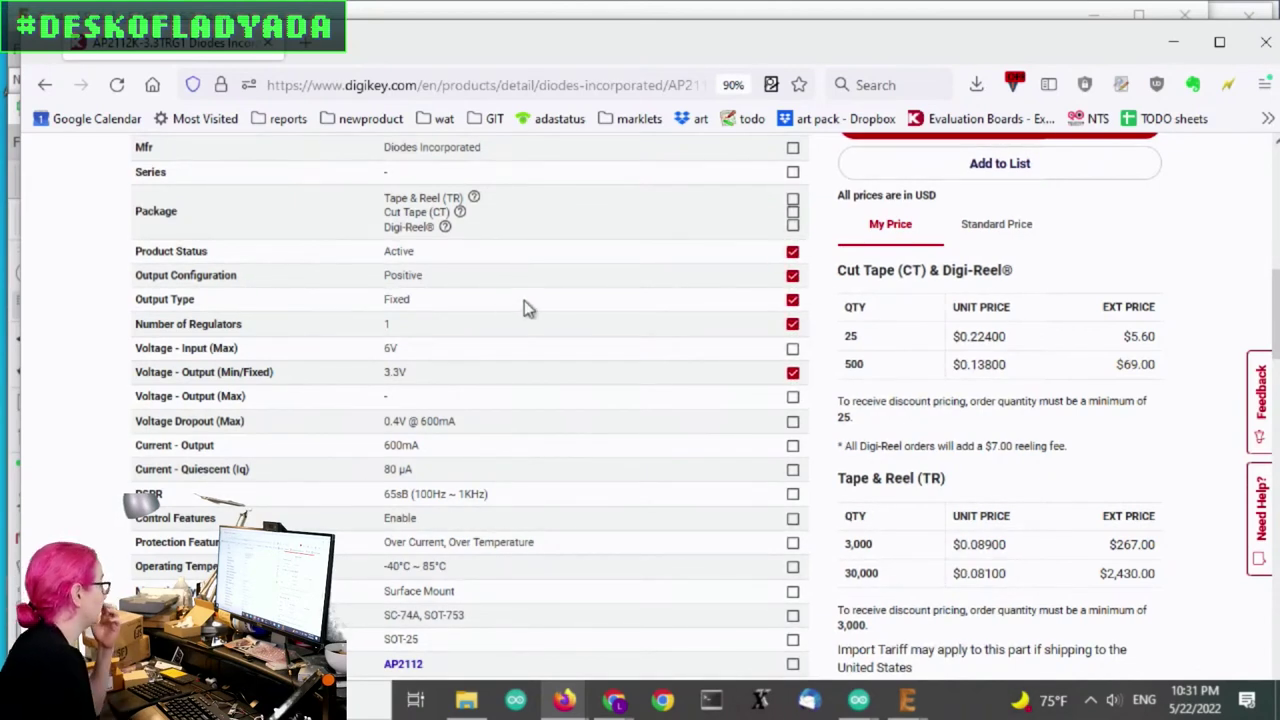
{"action": "scroll", "coordinate": [686, 385], "scroll_direction": "down", "scroll_amount": 2}
{"action": "left_click", "coordinate": [792, 495]}
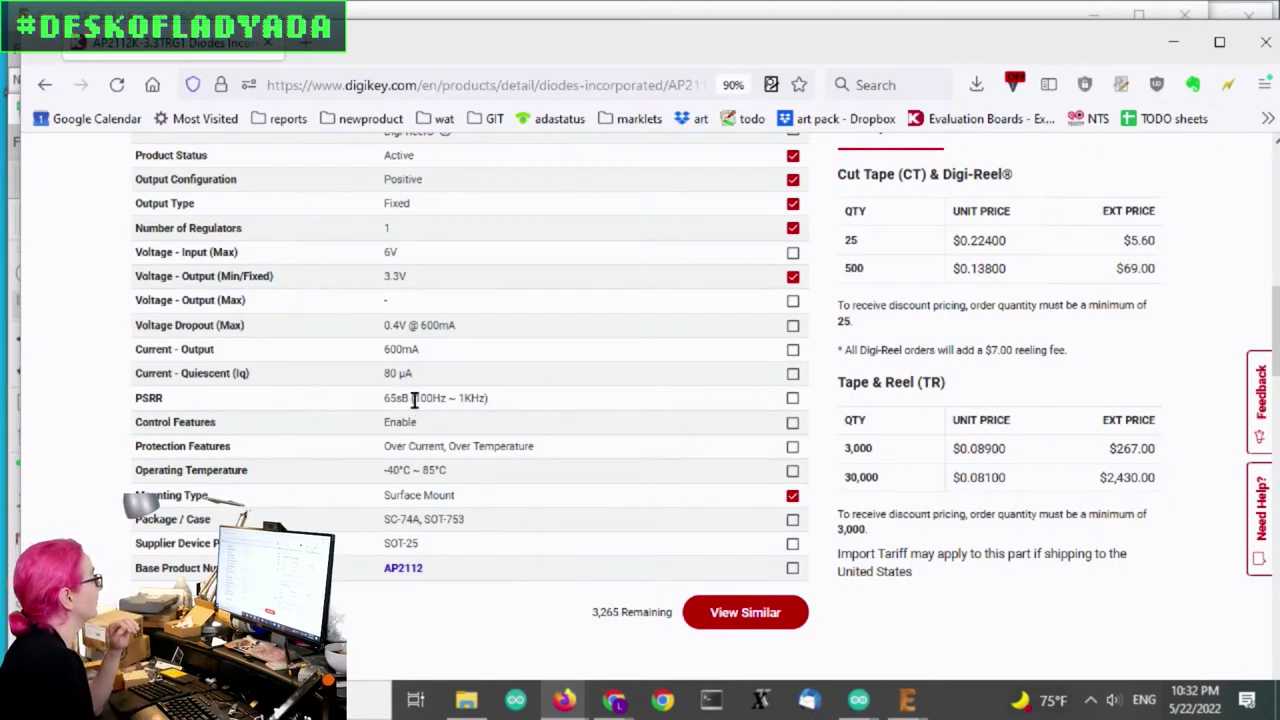
Step: Note the 600mA, 80 µA and 65dB PSRR specs, then list similar parts (3,265 results)
{"action": "double_click", "coordinate": [388, 350]}
{"action": "triple_click", "coordinate": [400, 373]}
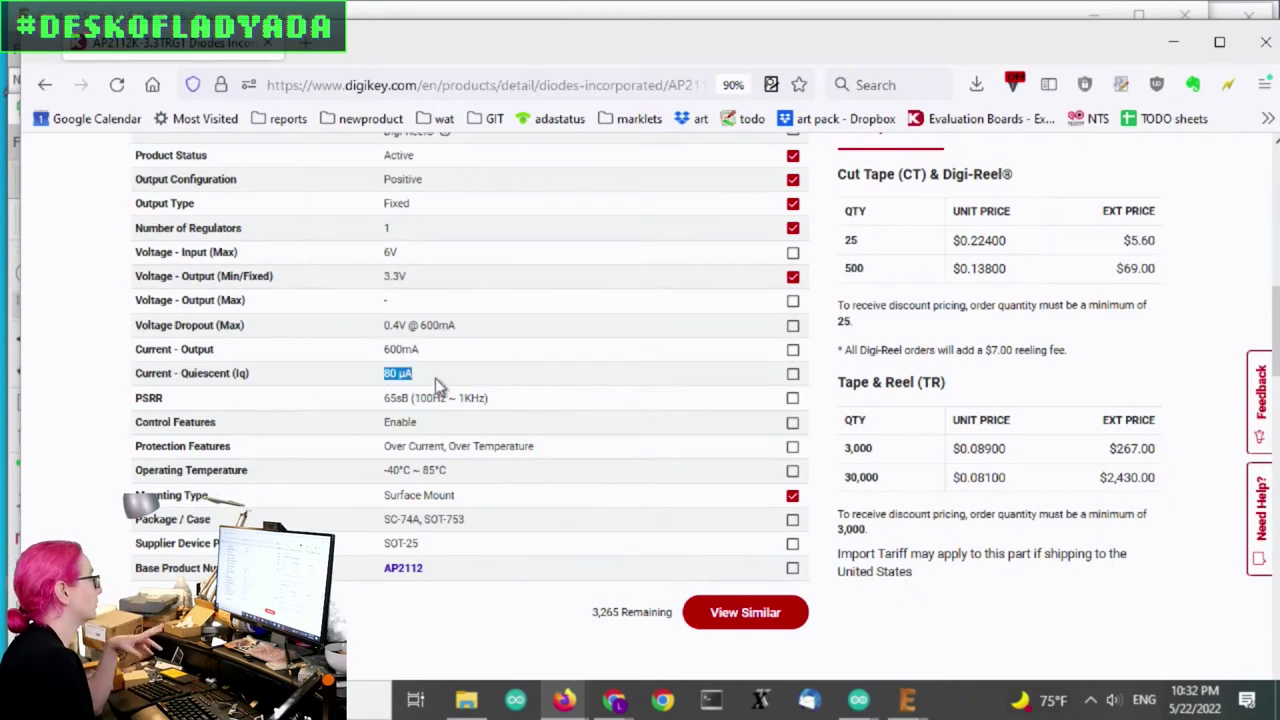
{"action": "left_click_drag", "start_coordinate": [383, 398], "coordinate": [561, 416]}
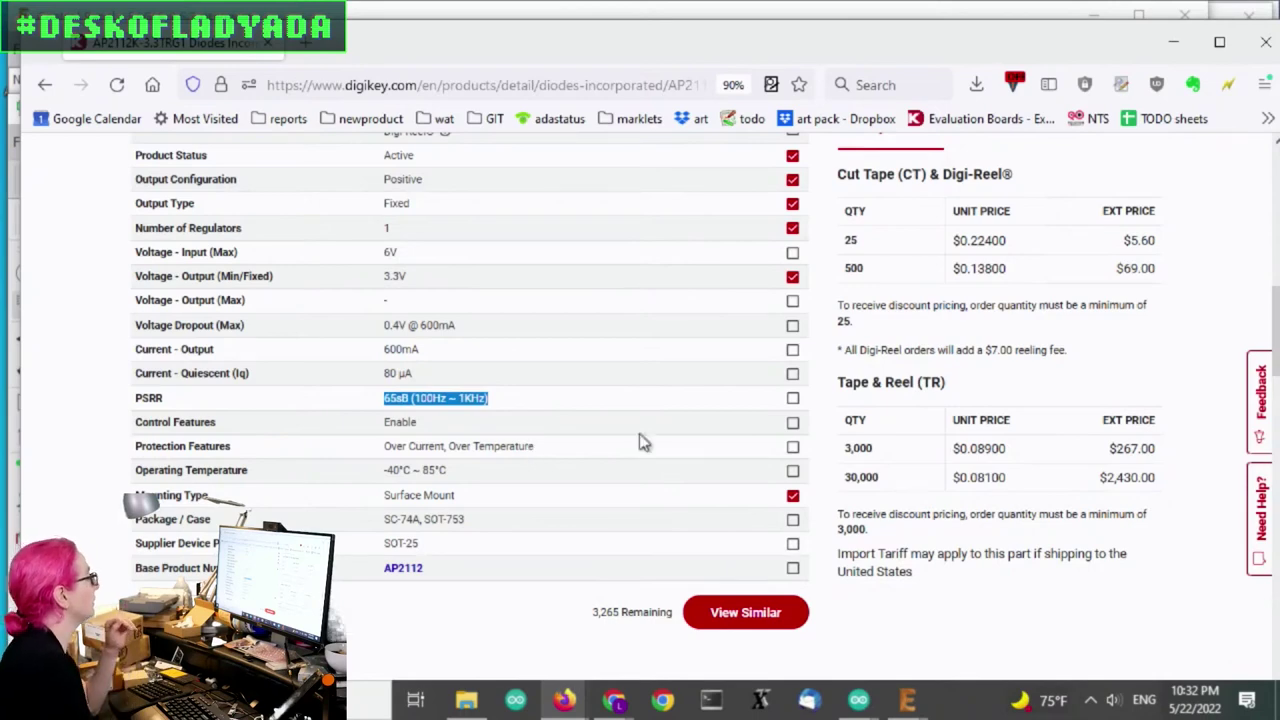
{"action": "left_click", "coordinate": [745, 614]}
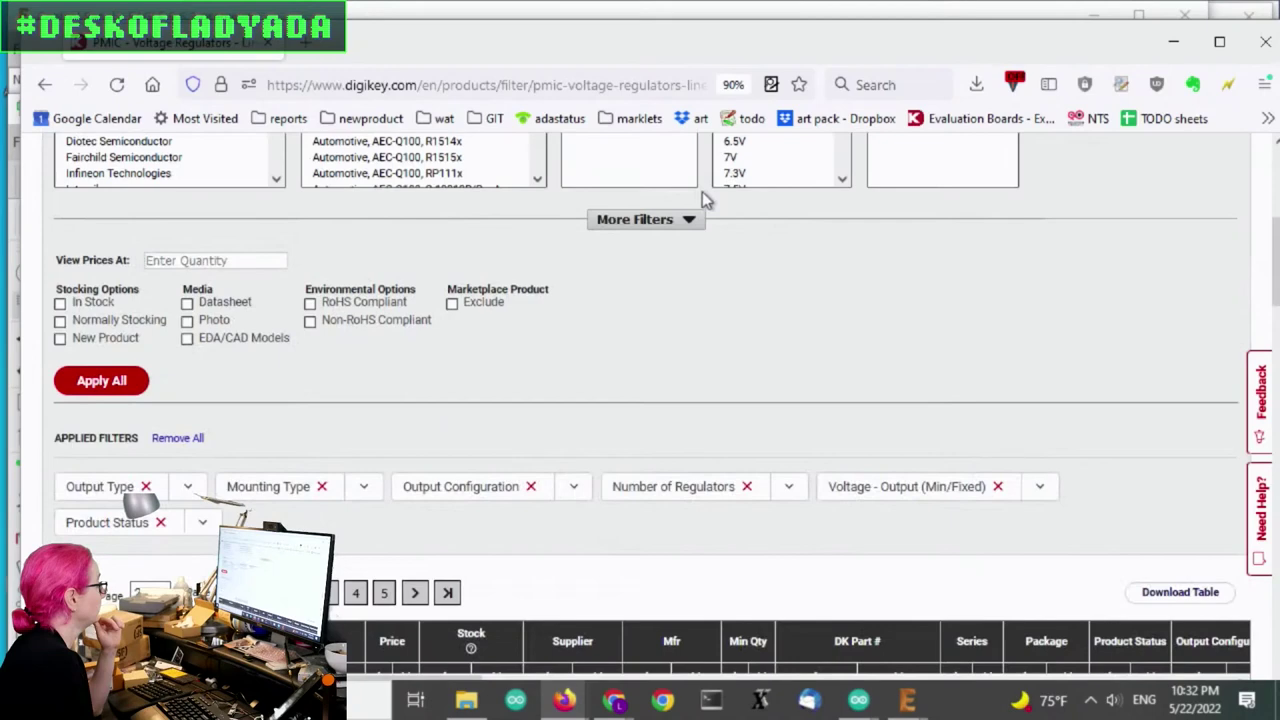
Step: Select a range of values in the Voltage - Input (Max) filter
{"action": "scroll", "coordinate": [946, 350], "scroll_direction": "down", "scroll_amount": 2}
{"action": "scroll", "coordinate": [1135, 316], "scroll_direction": "down", "scroll_amount": 1}
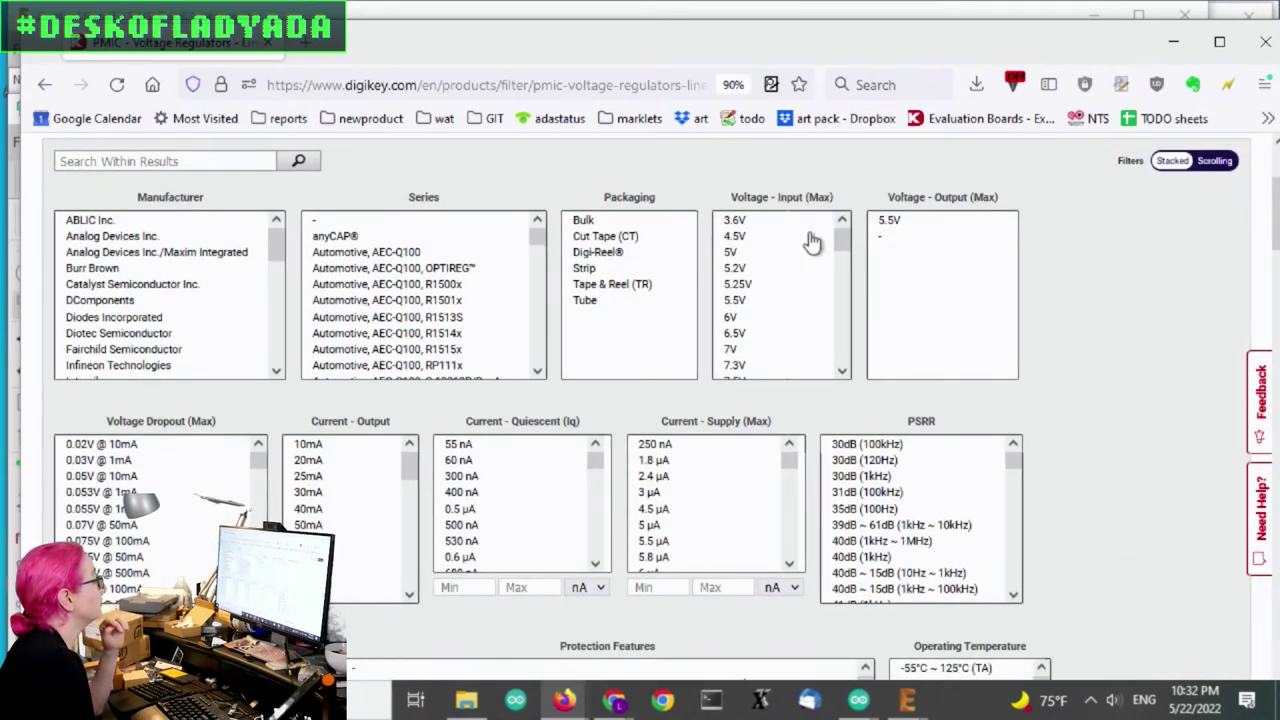
{"action": "scroll", "coordinate": [1088, 252], "scroll_direction": "down", "scroll_amount": 1}
{"action": "scroll", "coordinate": [1090, 245], "scroll_direction": "up", "scroll_amount": 1}
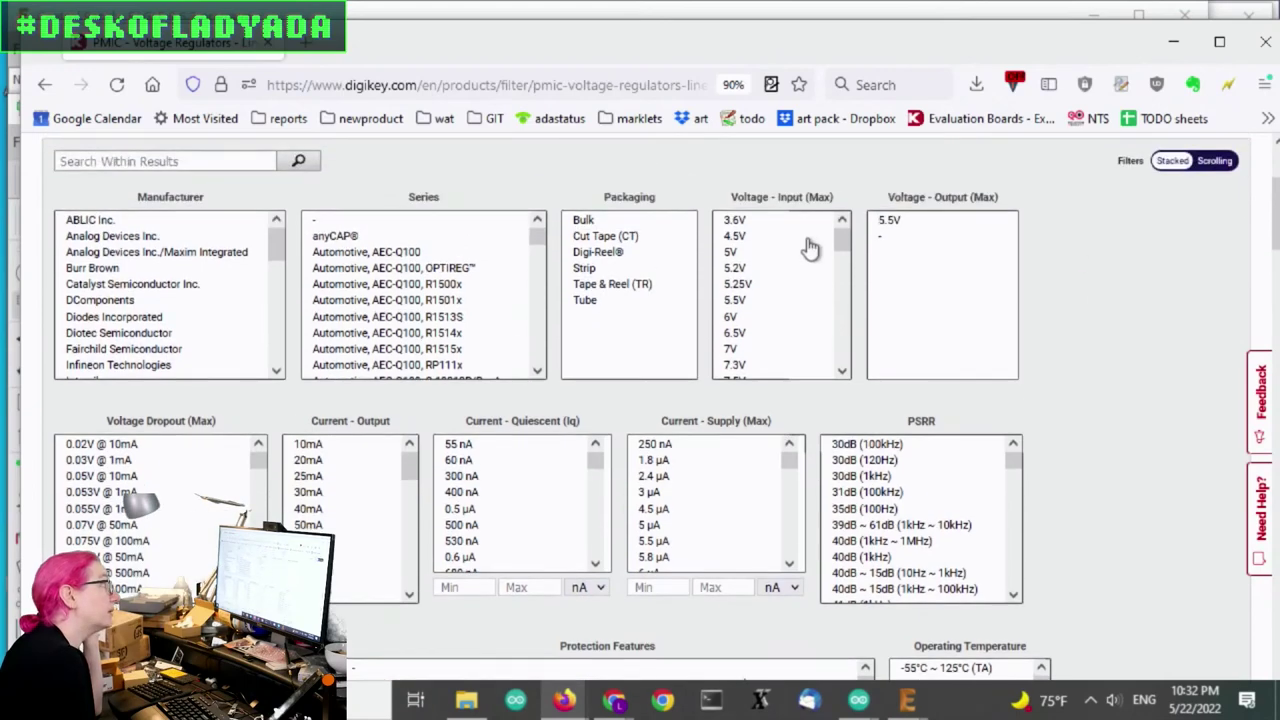
{"action": "left_click_drag", "start_coordinate": [767, 298], "coordinate": [771, 366]}
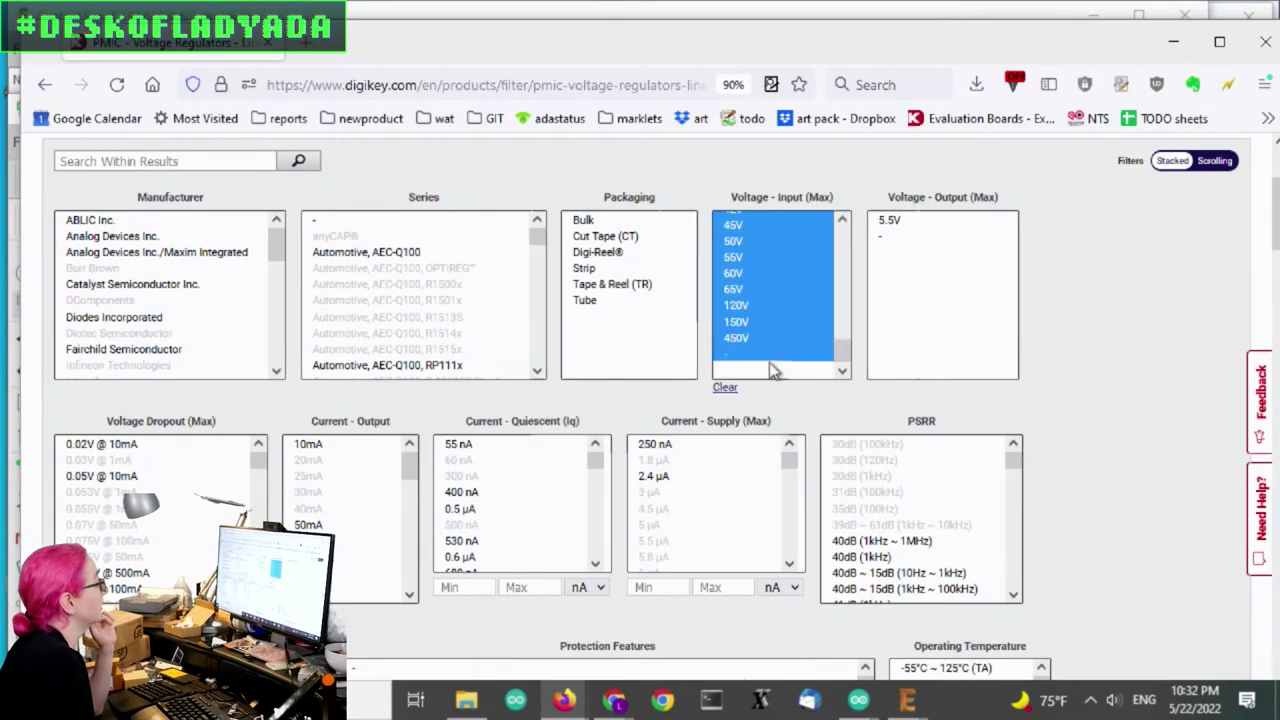
{"action": "scroll", "coordinate": [1137, 297], "scroll_direction": "down", "scroll_amount": 4}
{"action": "scroll", "coordinate": [1137, 297], "scroll_direction": "up", "scroll_amount": 4}
{"action": "scroll", "coordinate": [724, 484], "scroll_direction": "down", "scroll_amount": 4}
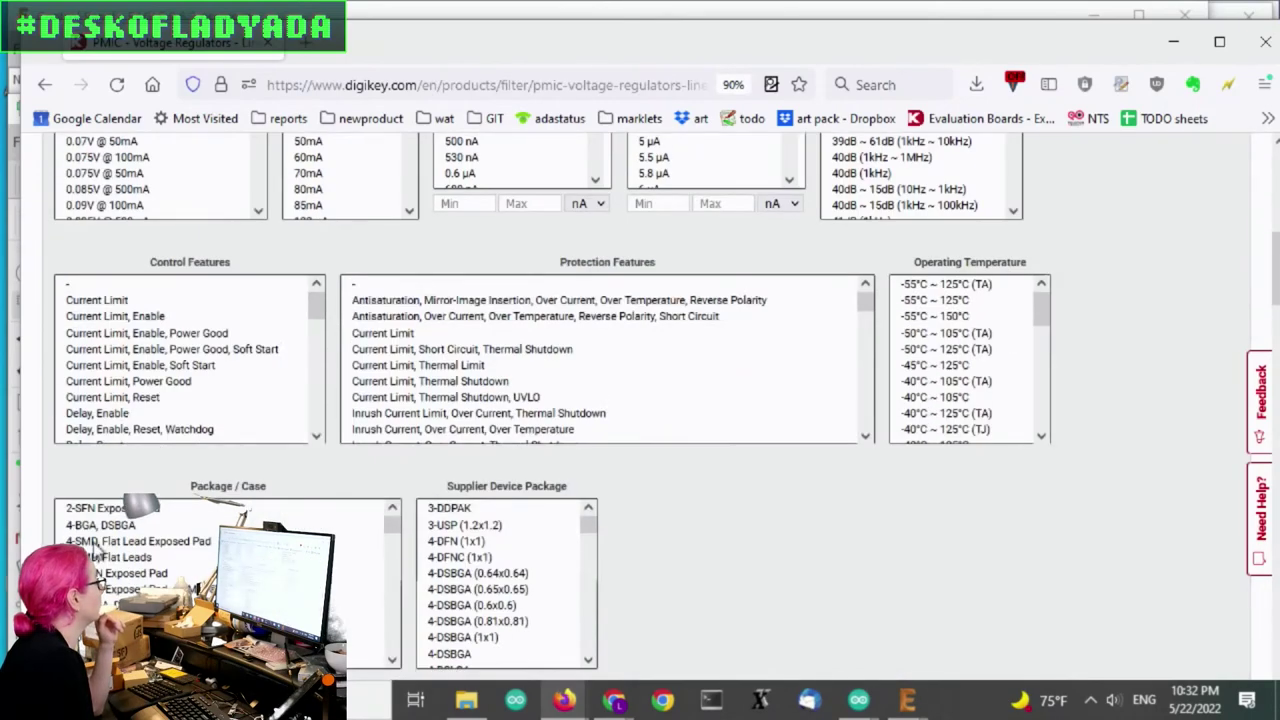
{"action": "scroll", "coordinate": [724, 484], "scroll_direction": "down", "scroll_amount": 4}
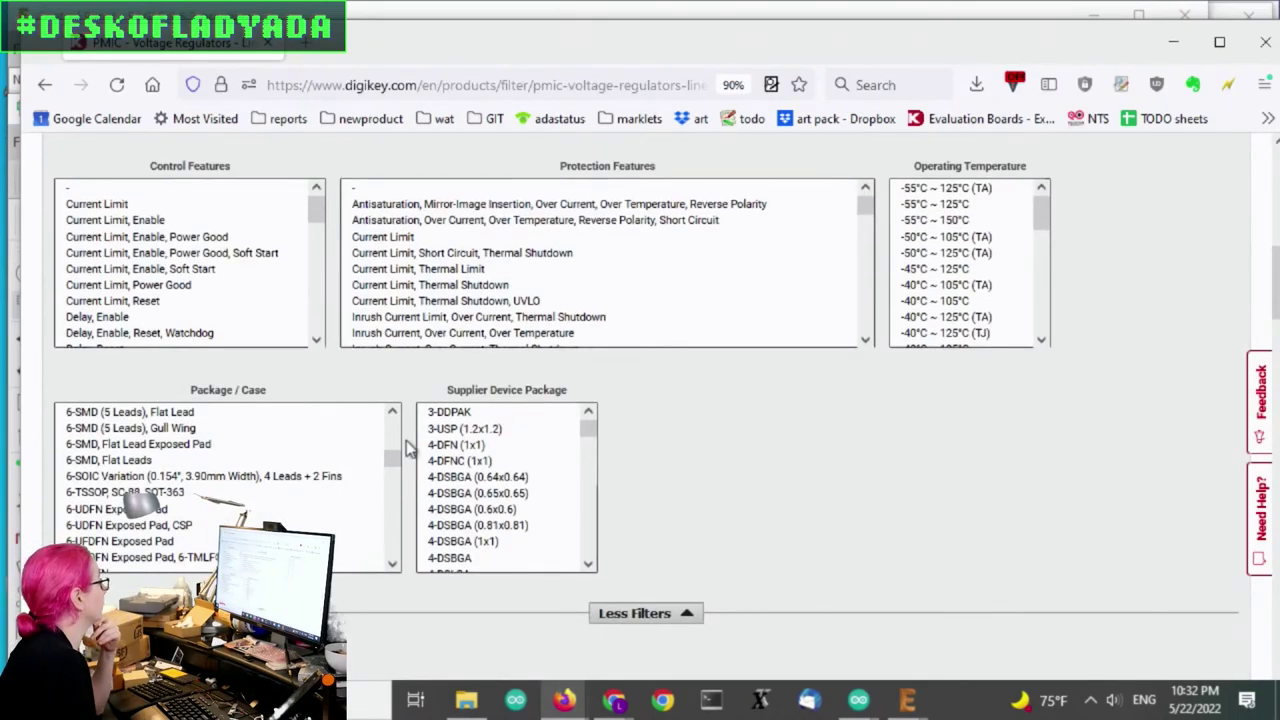
Step: Filter the package by SOT-23-5 Thin, TSOT-23-5
{"action": "left_click_drag", "start_coordinate": [394, 465], "coordinate": [410, 530]}
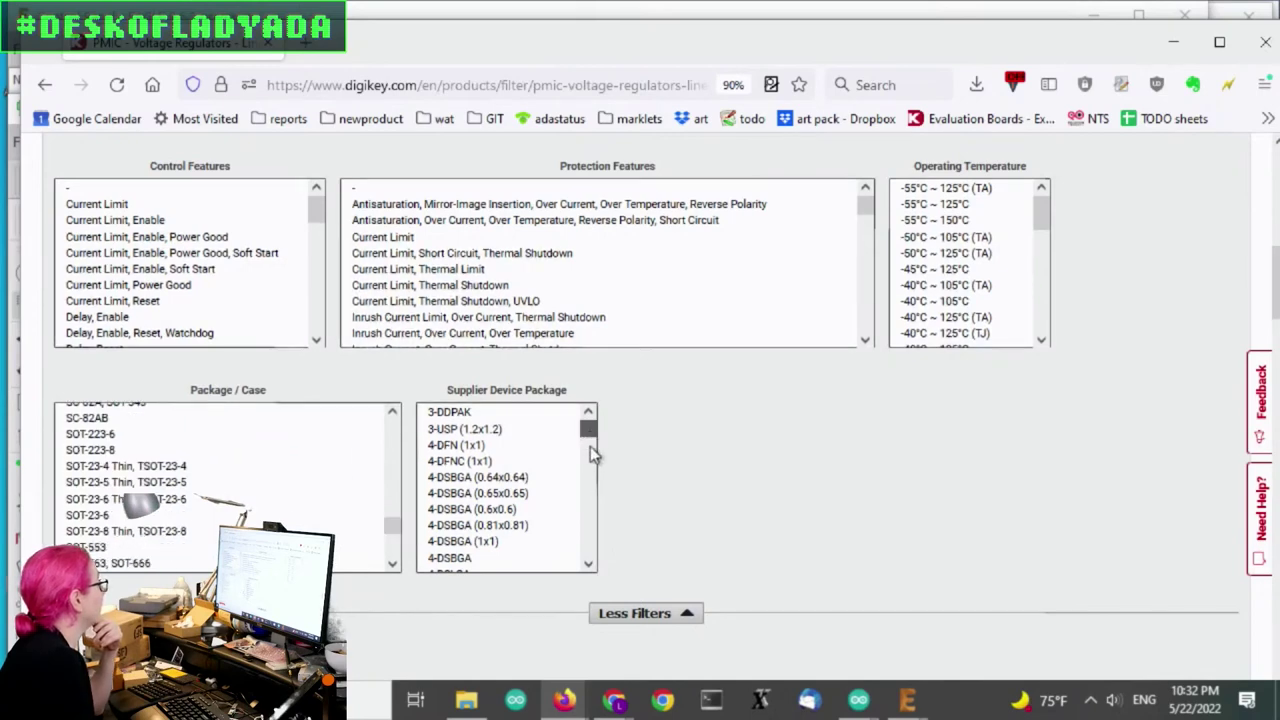
{"action": "left_click_drag", "start_coordinate": [589, 440], "coordinate": [586, 542]}
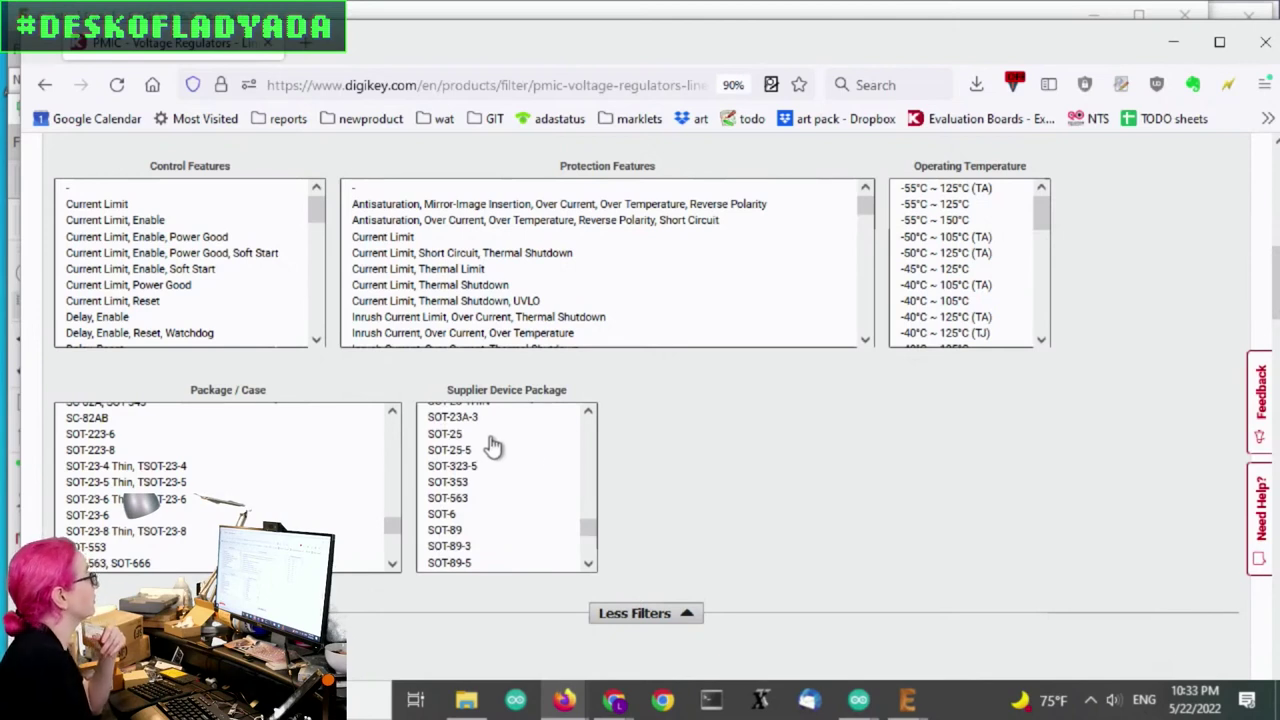
{"action": "scroll", "coordinate": [510, 460], "scroll_direction": "up", "scroll_amount": 2}
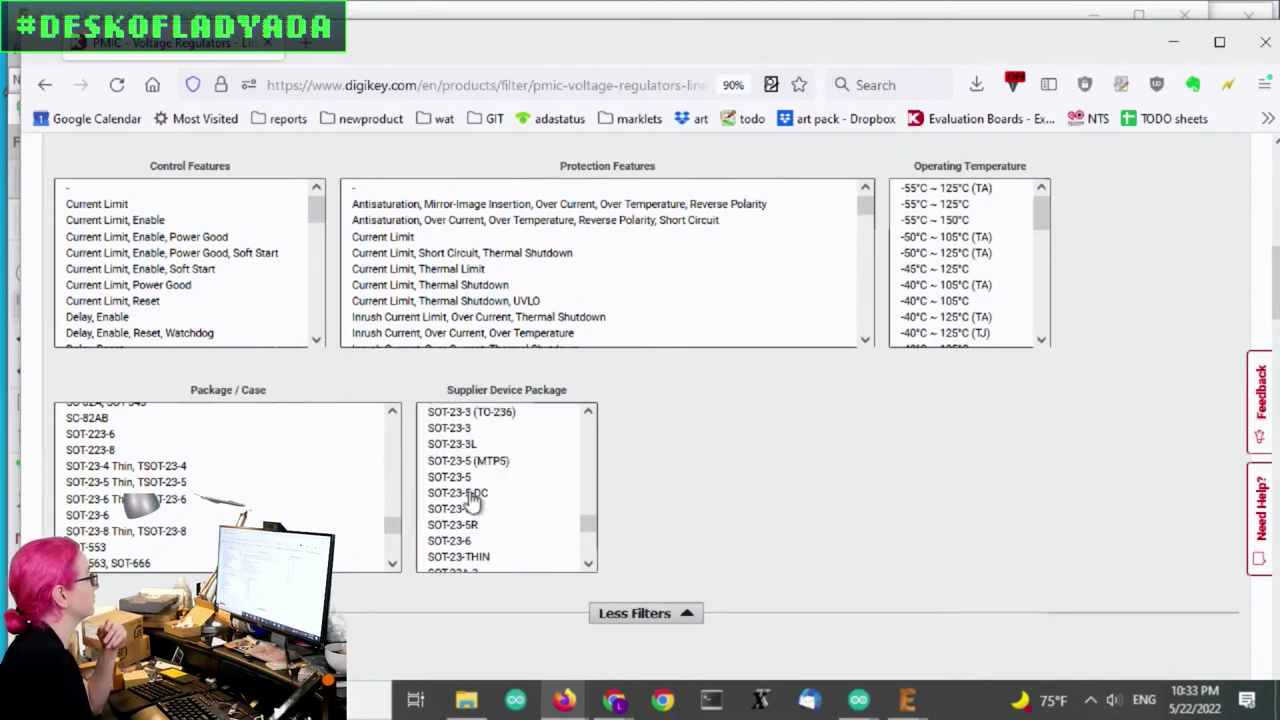
{"action": "left_click", "coordinate": [192, 483]}
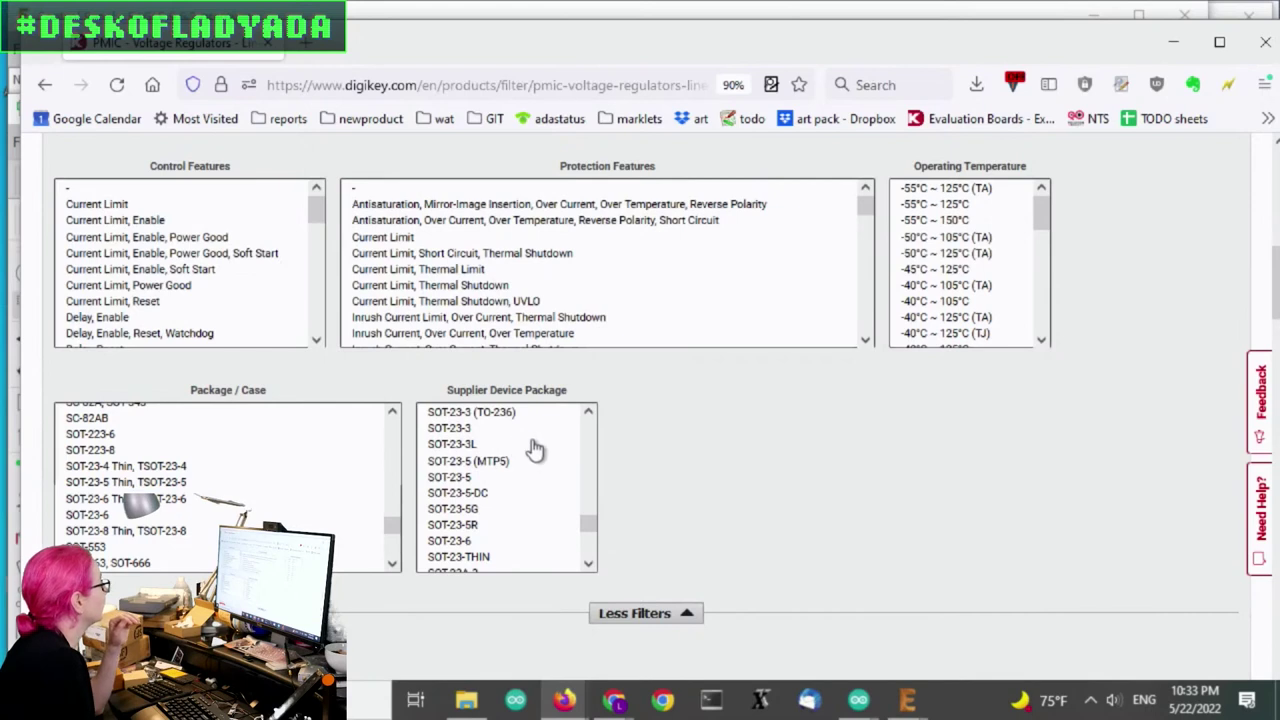
{"action": "scroll", "coordinate": [535, 450], "scroll_direction": "up", "scroll_amount": 5}
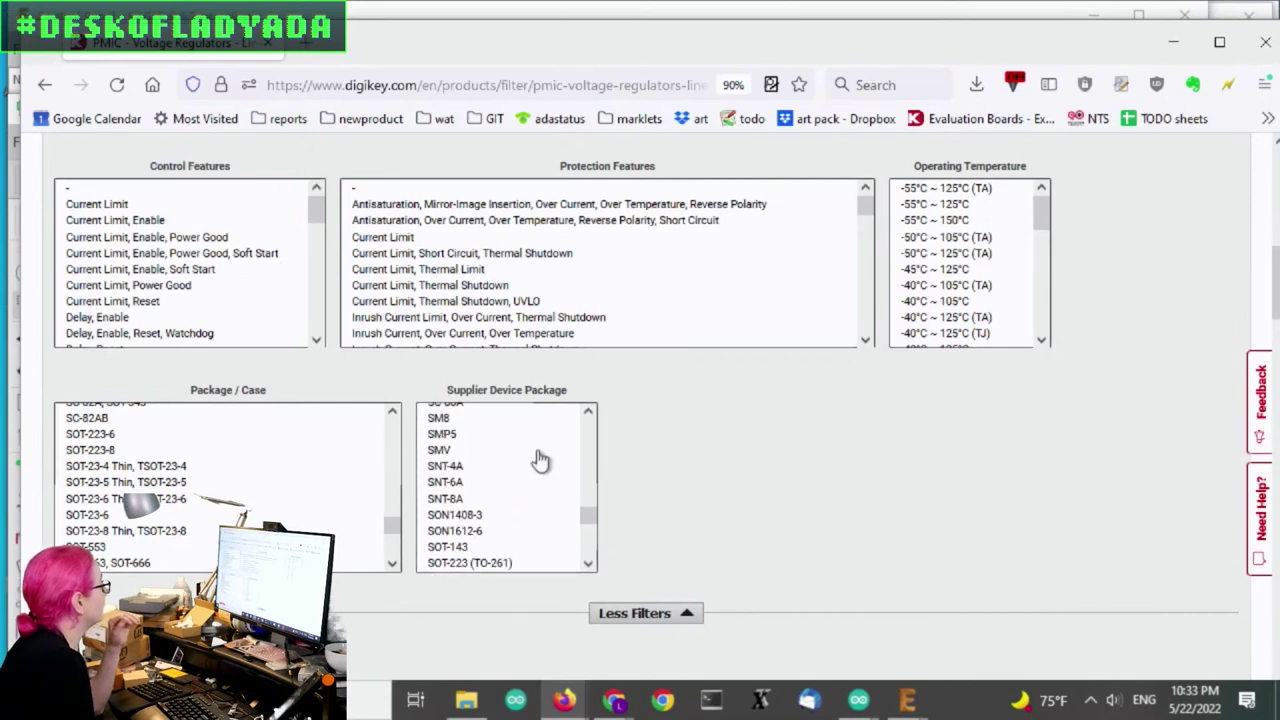
{"action": "scroll", "coordinate": [538, 455], "scroll_direction": "down", "scroll_amount": 5}
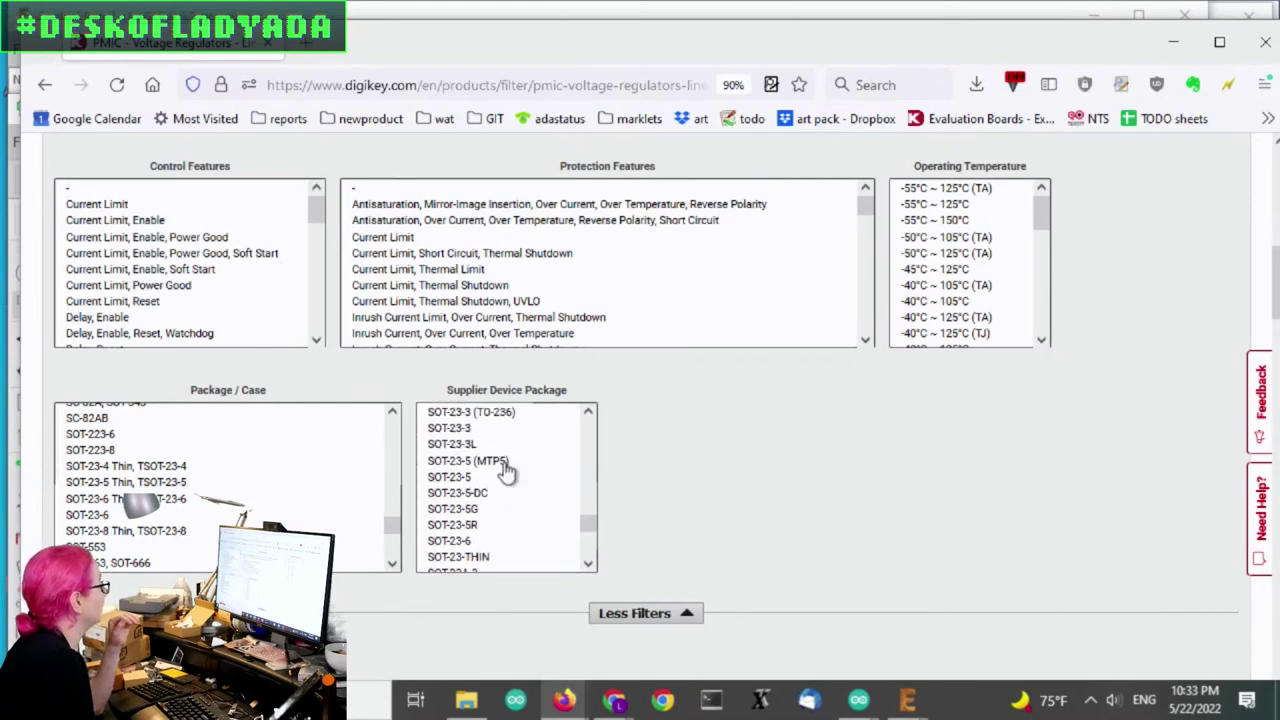
Step: Select the SOT-23-5 supplier device package variants
{"action": "left_click_drag", "start_coordinate": [505, 462], "coordinate": [491, 531]}
{"action": "scroll", "coordinate": [523, 480], "scroll_direction": "down", "scroll_amount": 2}
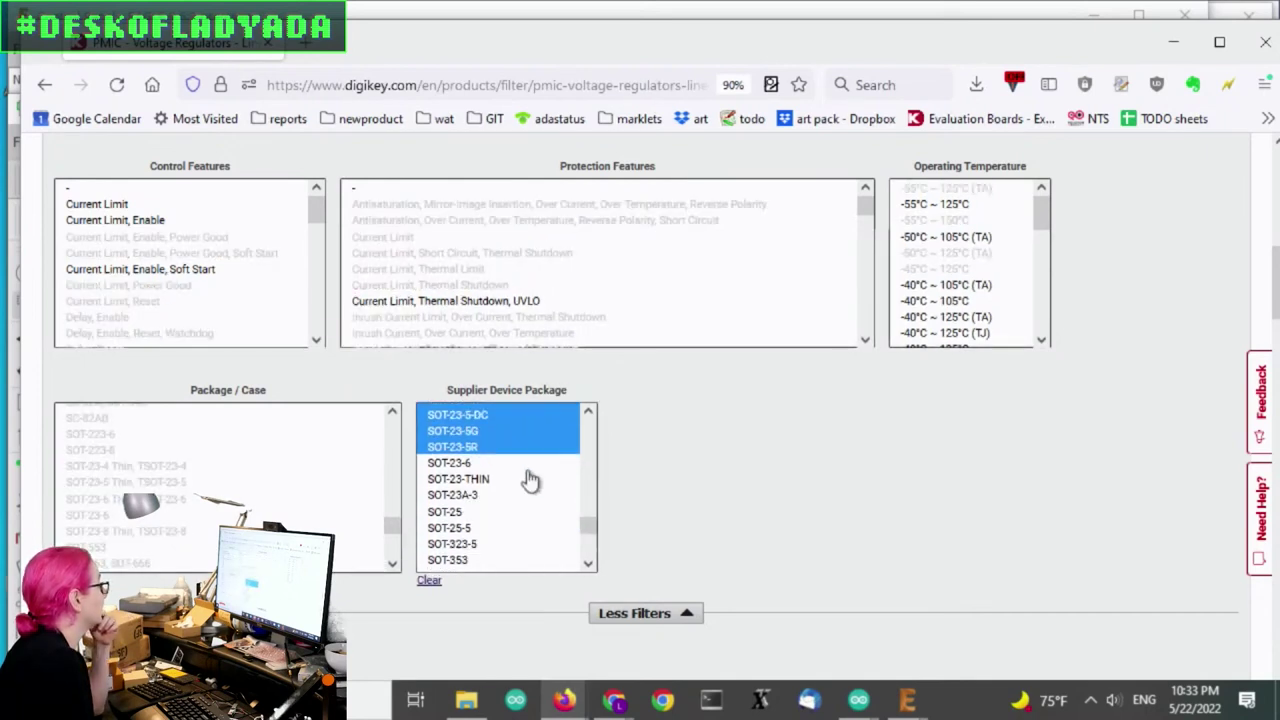
{"action": "scroll", "coordinate": [528, 479], "scroll_direction": "down", "scroll_amount": 2}
{"action": "left_click_drag", "start_coordinate": [490, 434], "coordinate": [497, 450]}
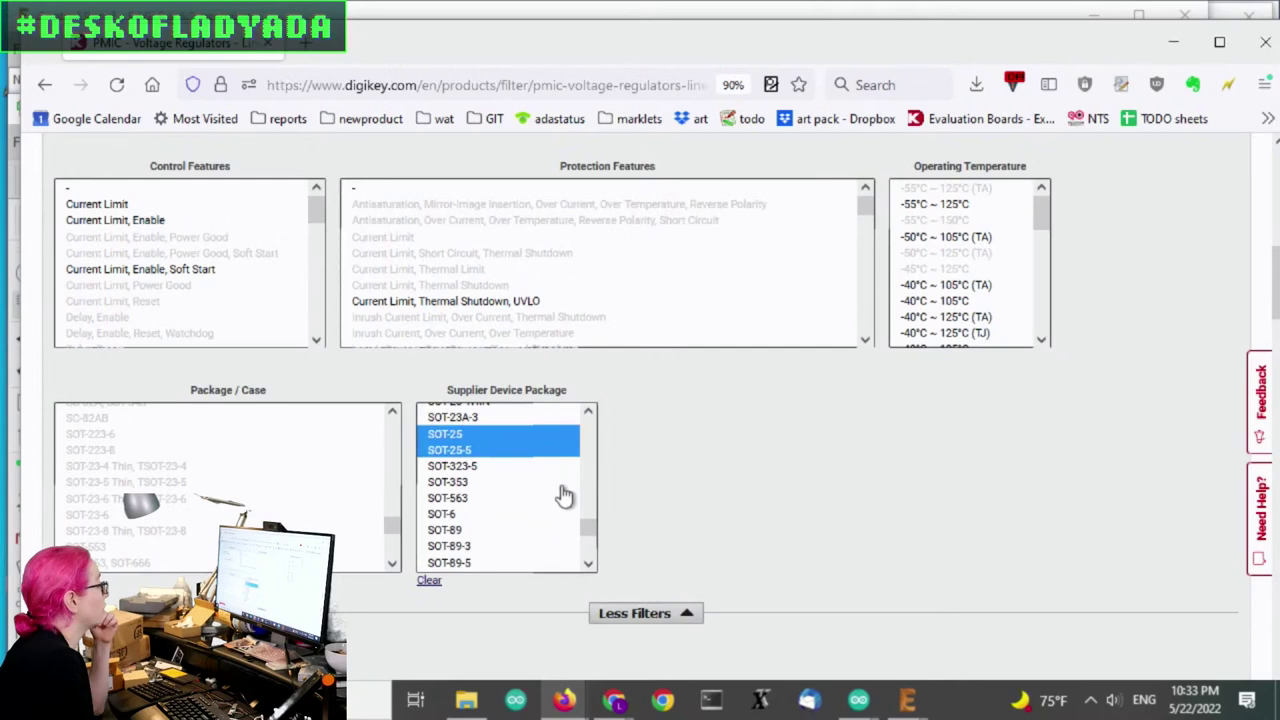
{"action": "scroll", "coordinate": [587, 532], "scroll_direction": "down", "scroll_amount": 3}
{"action": "scroll", "coordinate": [587, 532], "scroll_direction": "up", "scroll_amount": 3}
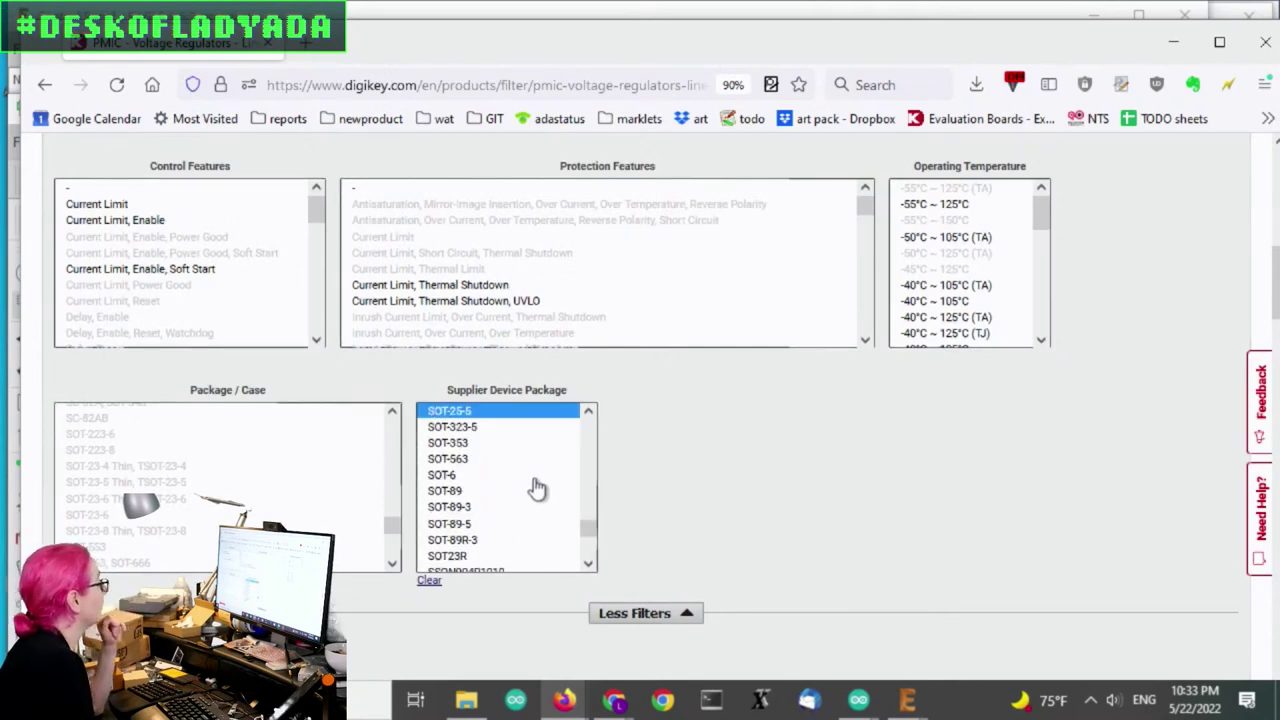
{"action": "scroll", "coordinate": [508, 478], "scroll_direction": "down", "scroll_amount": 10}
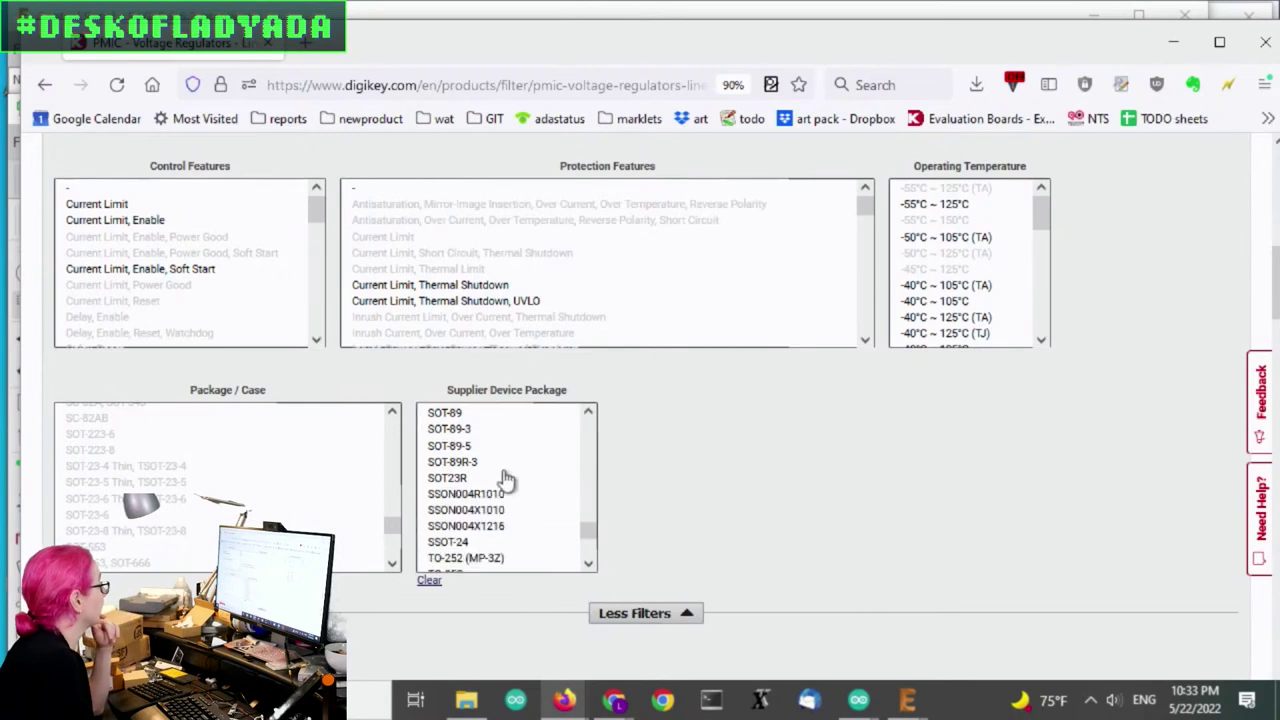
{"action": "left_click_drag", "start_coordinate": [596, 537], "coordinate": [592, 530]}
{"action": "scroll", "coordinate": [592, 530], "scroll_direction": "down", "scroll_amount": 1}
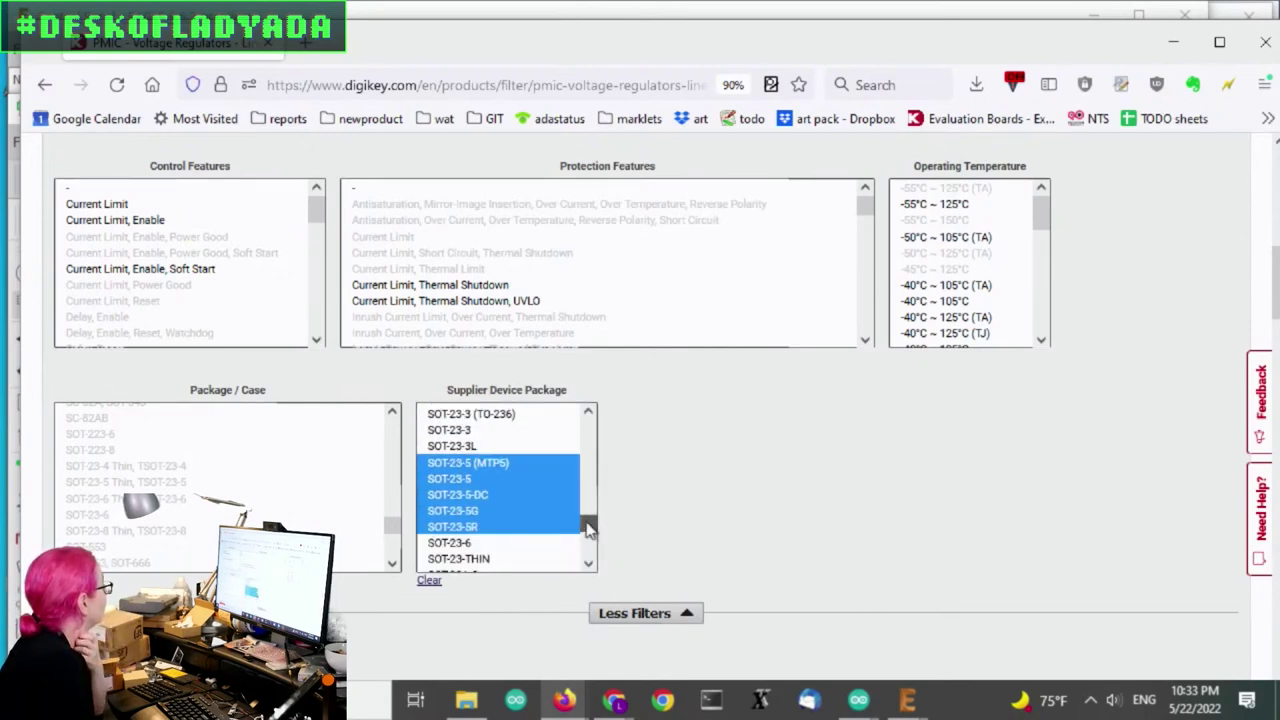
{"action": "mouse_move", "coordinate": [392, 524]}
{"action": "left_mouse_down"}
{"action": "mouse_move", "coordinate": [386, 514]}
{"action": "mouse_move", "coordinate": [391, 551]}
{"action": "mouse_move", "coordinate": [394, 518]}
{"action": "left_mouse_up"}
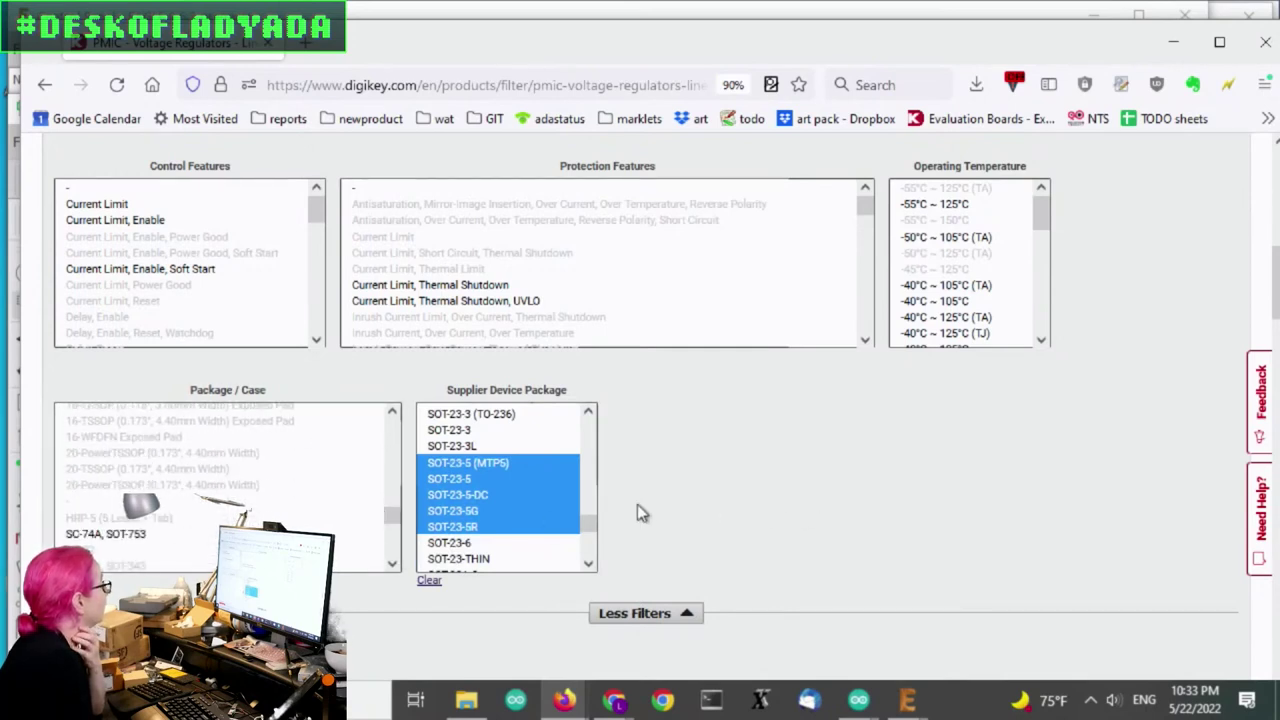
Step: Select every Current - Output value from 100mA through 1A
{"action": "scroll", "coordinate": [589, 523], "scroll_direction": "down", "scroll_amount": 3}
{"action": "scroll", "coordinate": [560, 494], "scroll_direction": "down", "scroll_amount": 2}
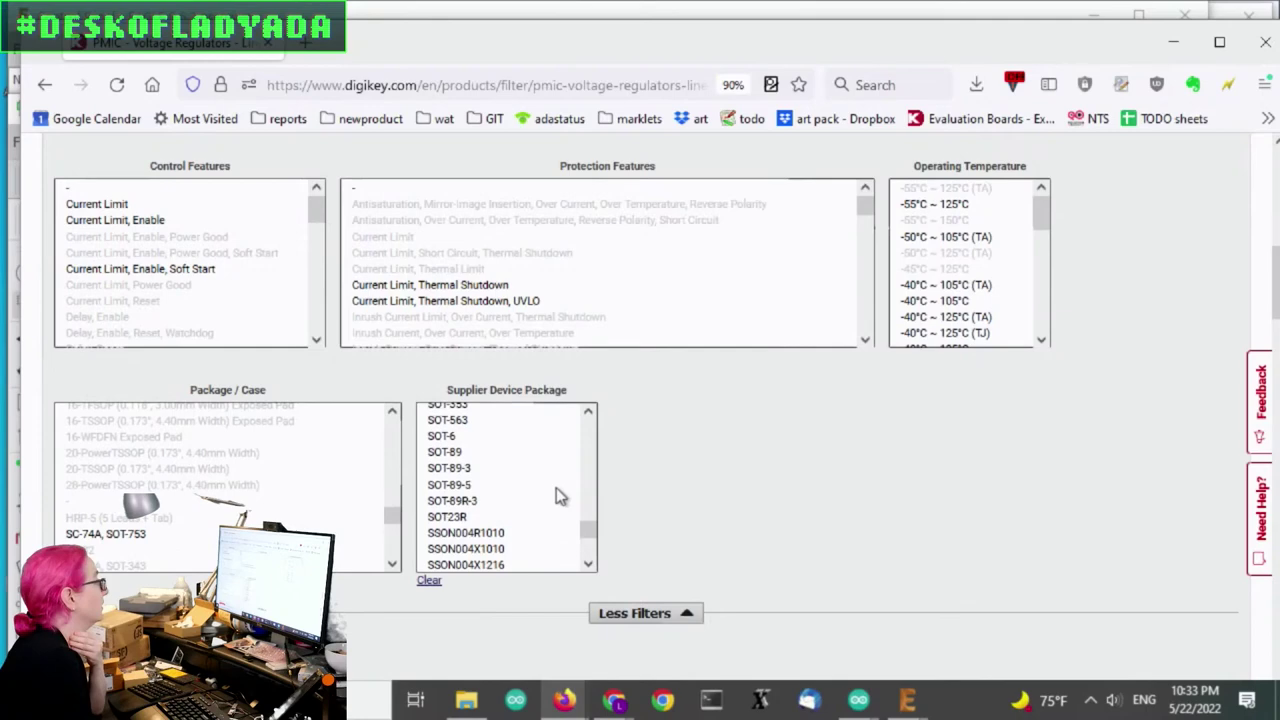
{"action": "scroll", "coordinate": [549, 477], "scroll_direction": "down", "scroll_amount": 2}
{"action": "scroll", "coordinate": [508, 434], "scroll_direction": "down", "scroll_amount": 4}
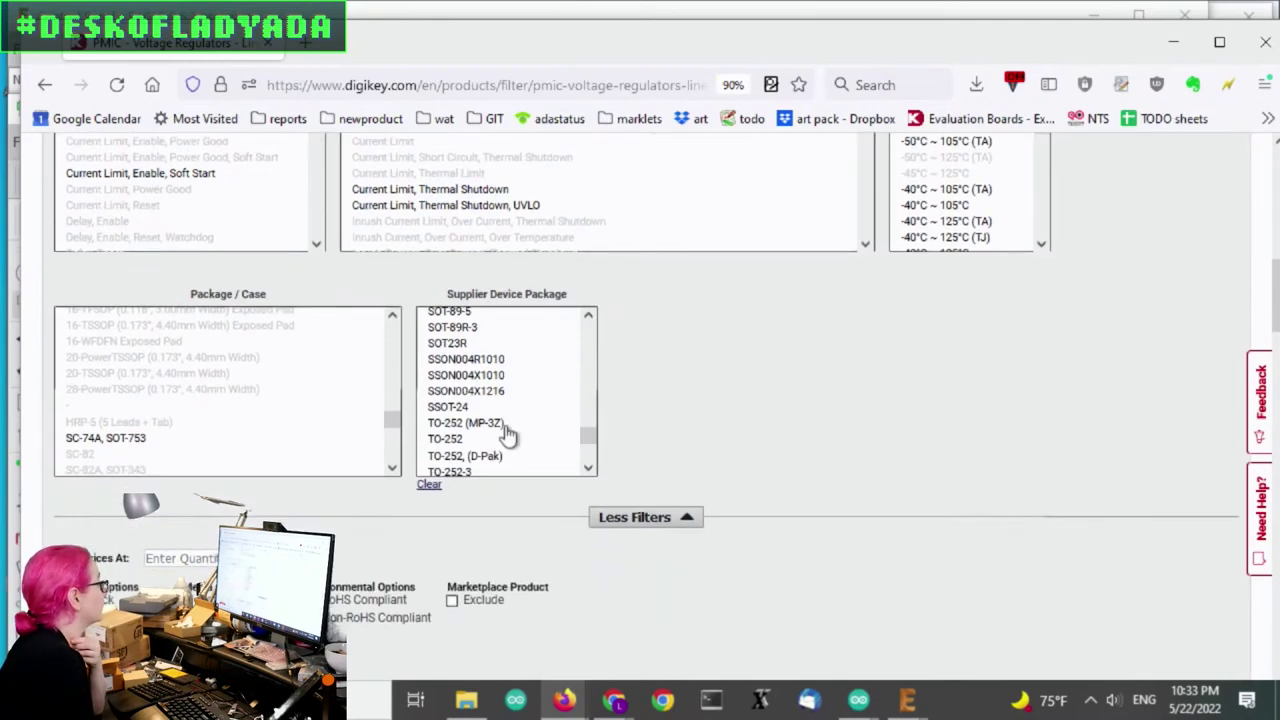
{"action": "left_click_drag", "start_coordinate": [586, 343], "coordinate": [607, 220]}
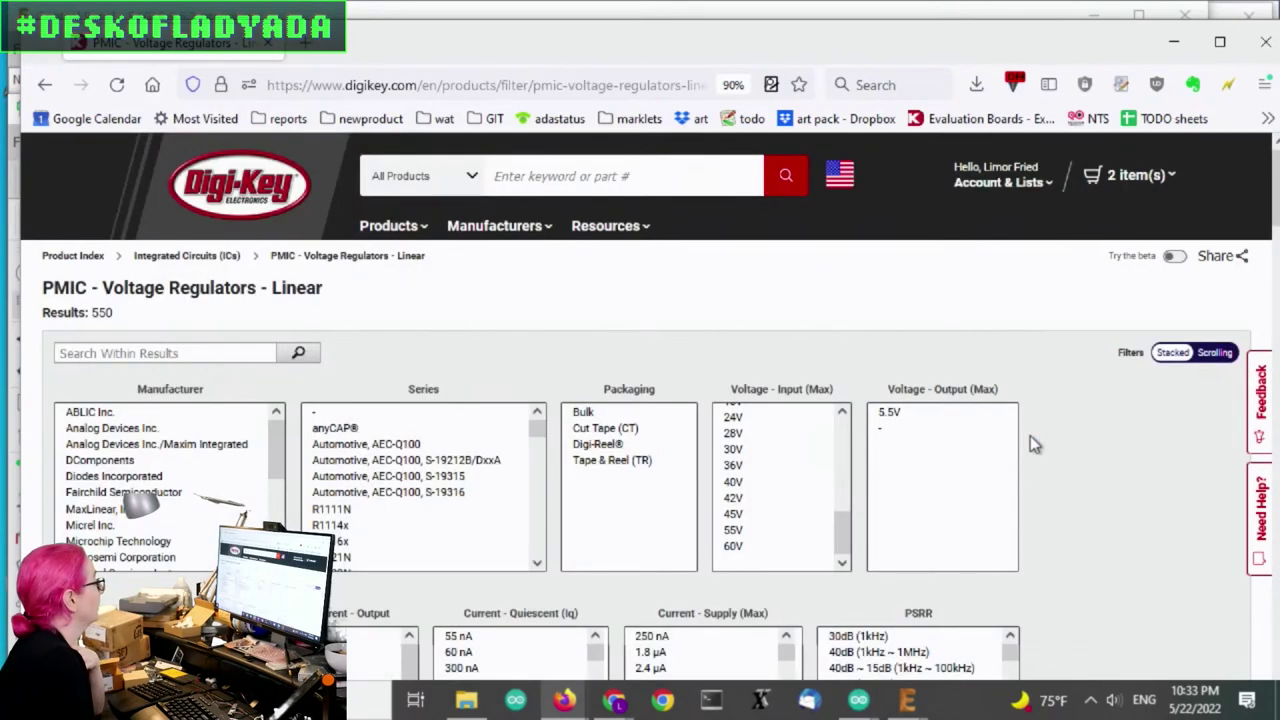
{"action": "scroll", "coordinate": [1110, 374], "scroll_direction": "down", "scroll_amount": 3}
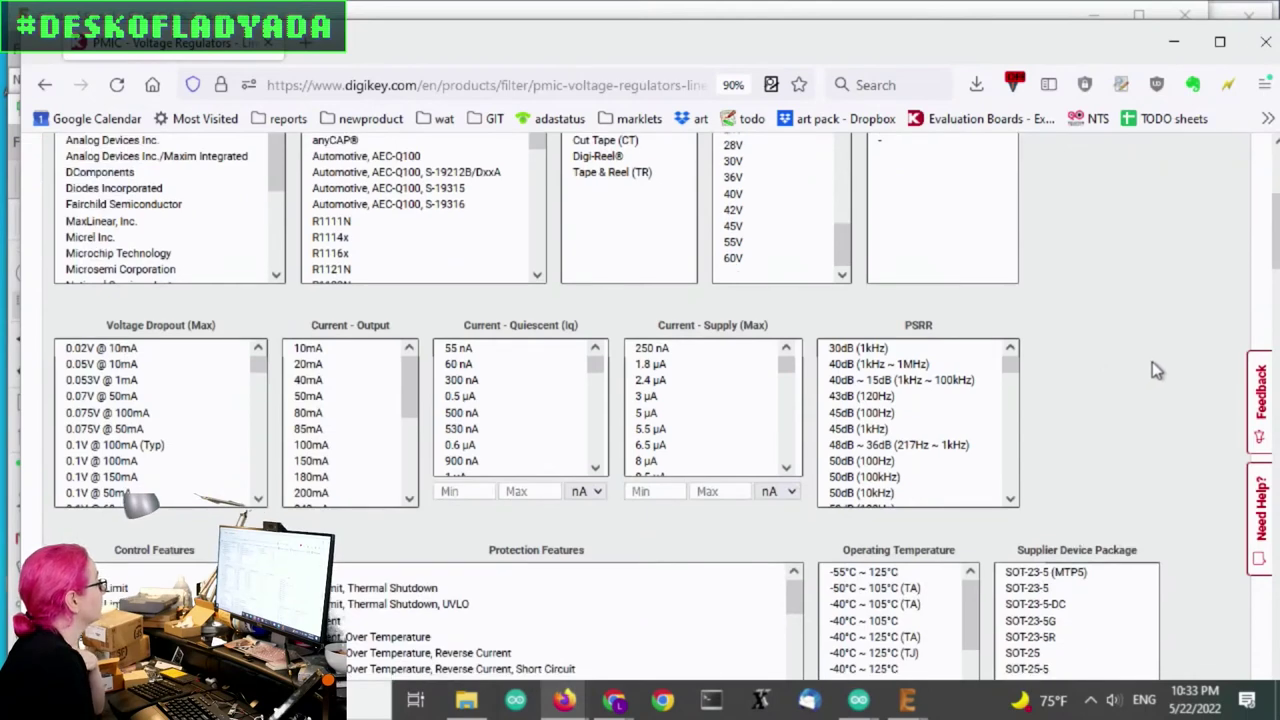
{"action": "scroll", "coordinate": [1152, 365], "scroll_direction": "down", "scroll_amount": 1}
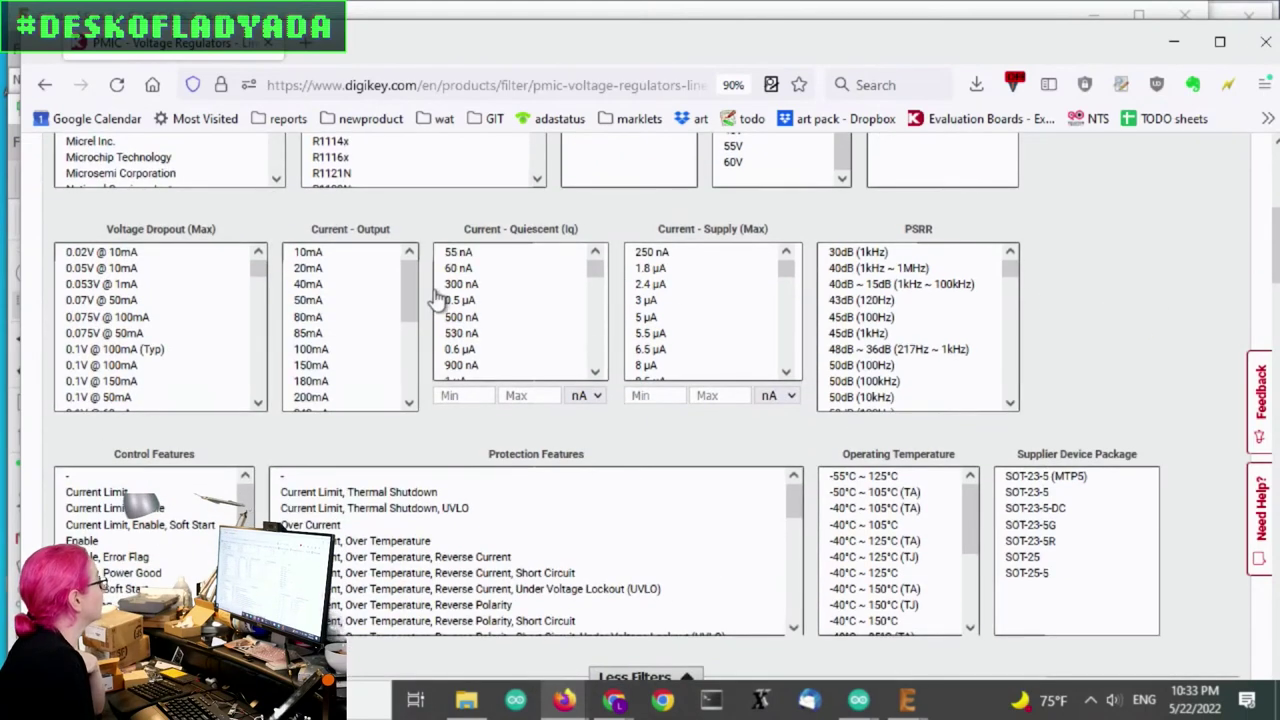
{"action": "scroll", "coordinate": [405, 300], "scroll_direction": "down", "scroll_amount": 2}
{"action": "left_click_drag", "start_coordinate": [338, 308], "coordinate": [342, 397]}
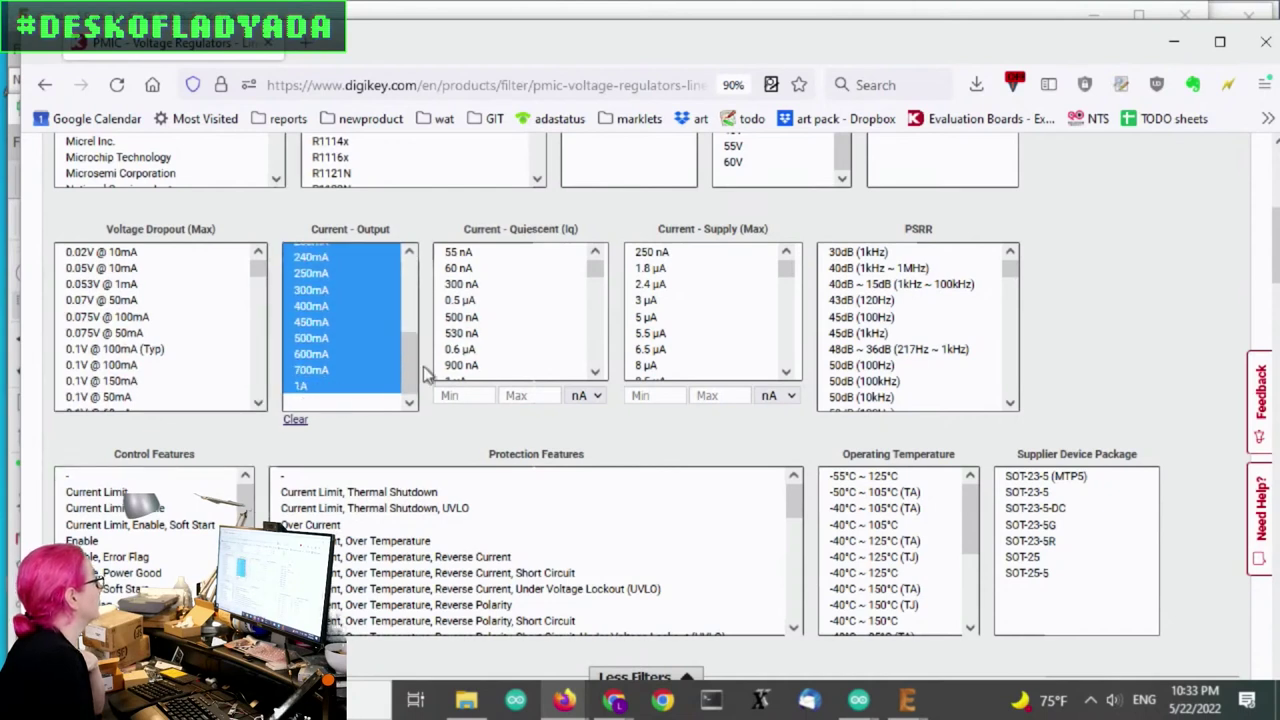
Step: Scroll to Stocking Options to add In Stock, bringing the pending count to 106 regulators
{"action": "scroll", "coordinate": [412, 360], "scroll_direction": "up", "scroll_amount": 4}
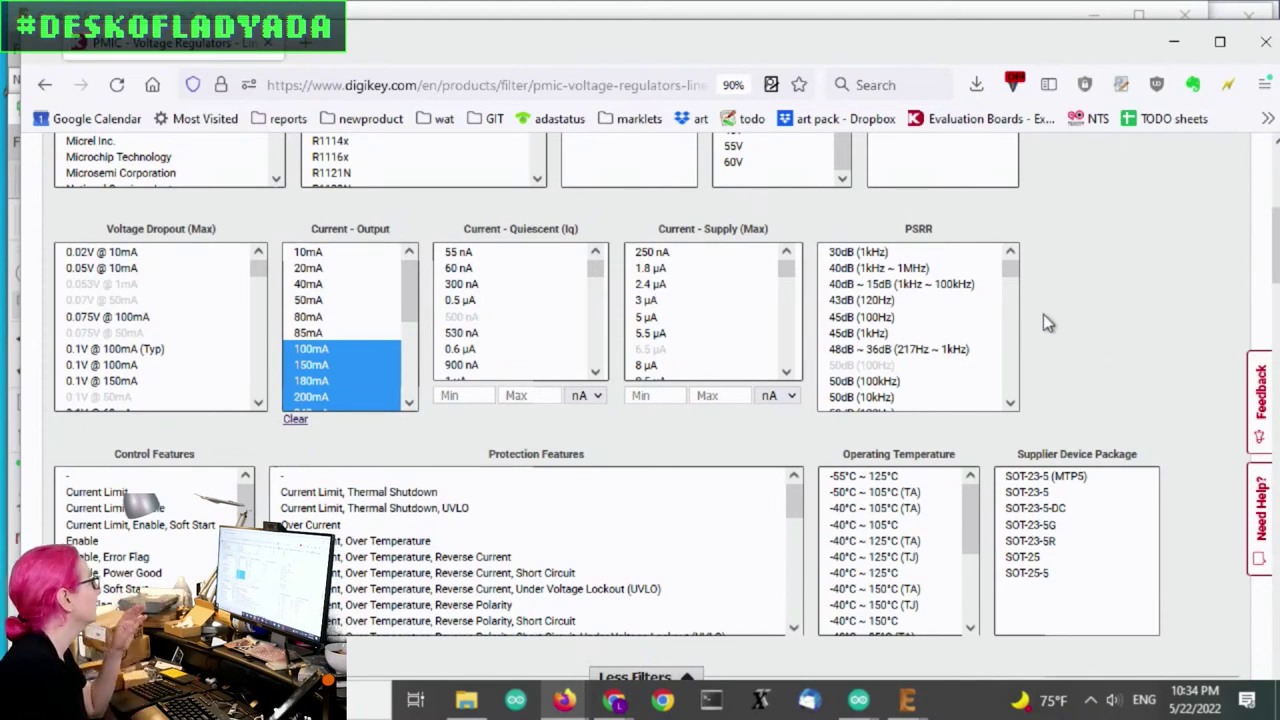
{"action": "scroll", "coordinate": [1175, 305], "scroll_direction": "down", "scroll_amount": 6}
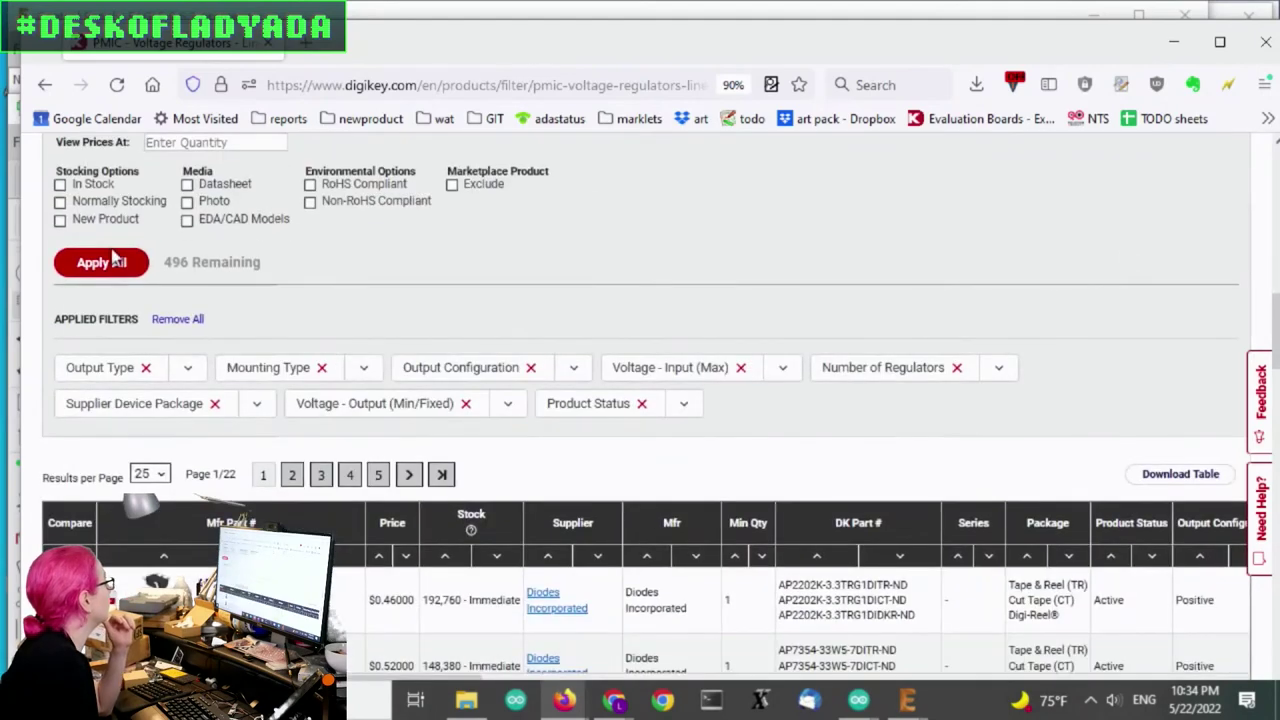
{"action": "scroll", "coordinate": [1114, 335], "scroll_direction": "up", "scroll_amount": 5}
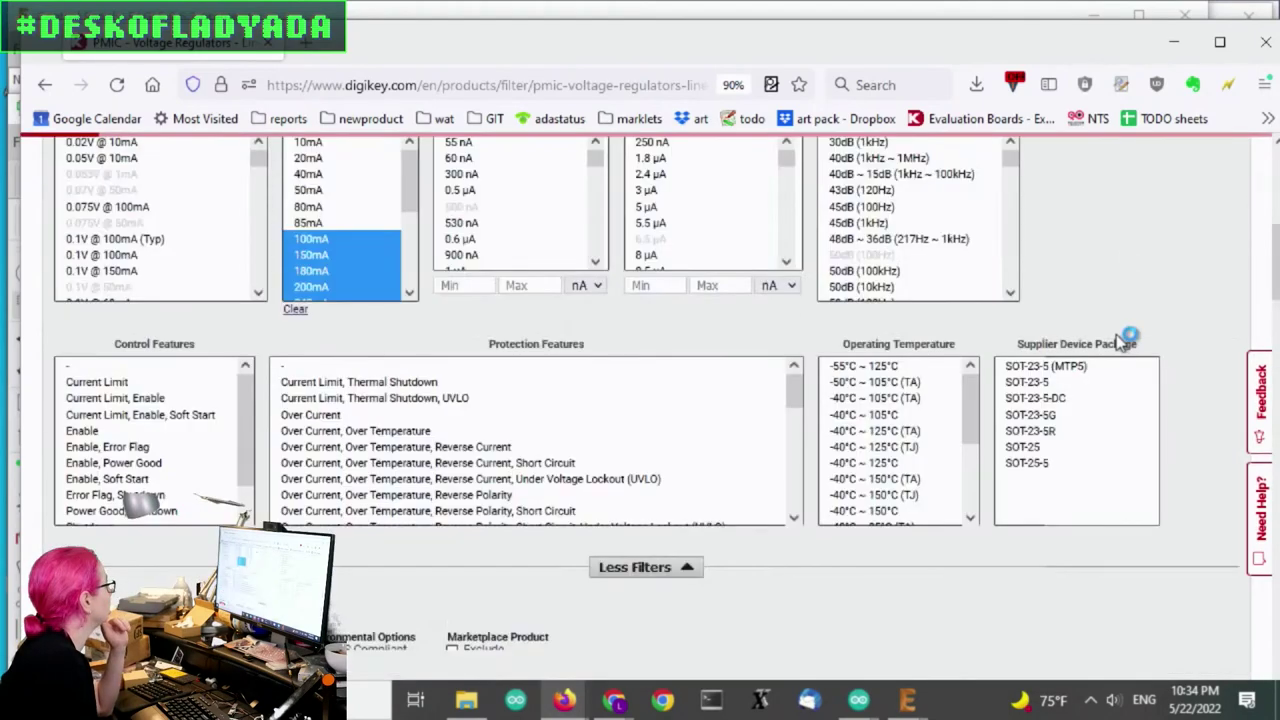
{"action": "scroll", "coordinate": [120, 500], "scroll_direction": "down", "scroll_amount": 3}
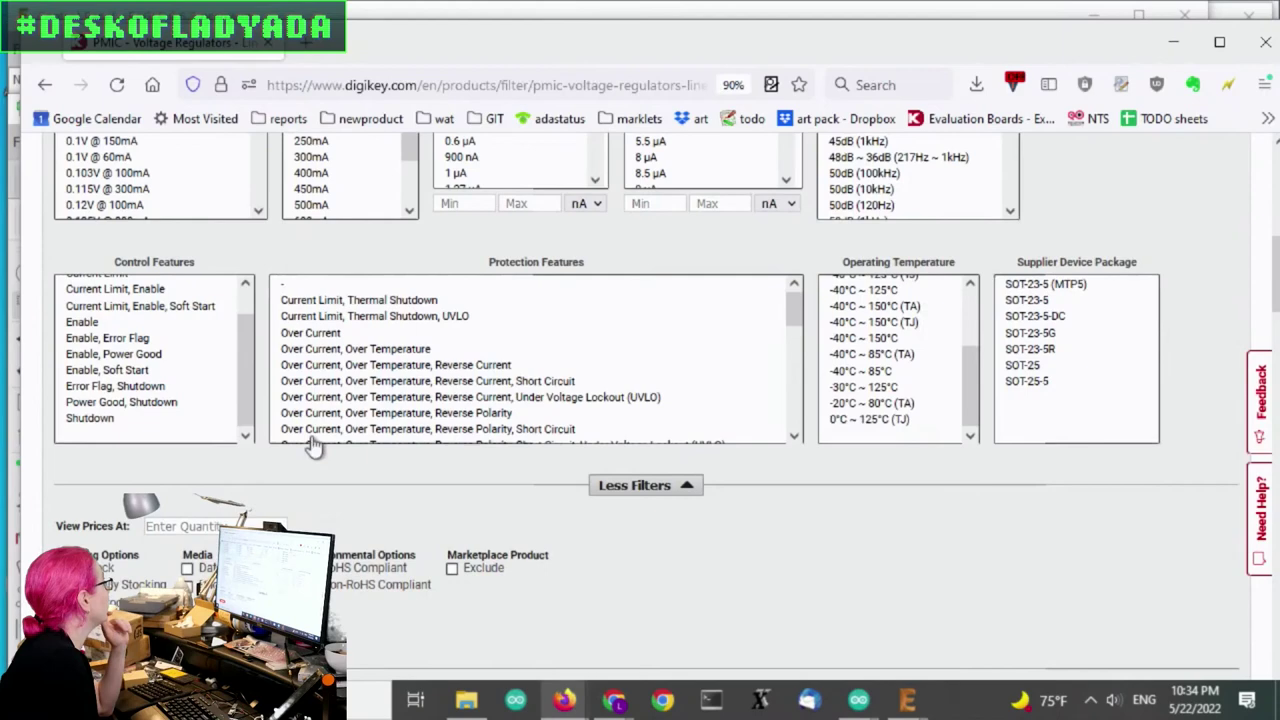
{"action": "scroll", "coordinate": [128, 456], "scroll_direction": "down", "scroll_amount": 2}
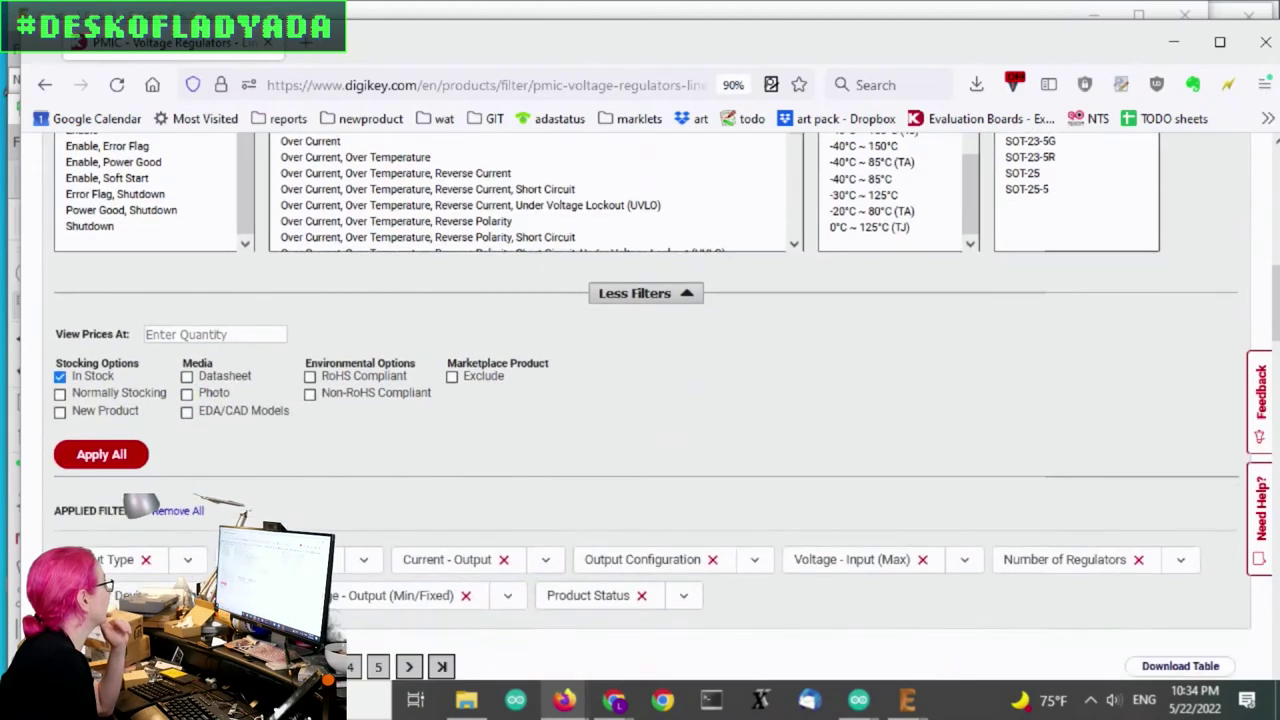
Step: Apply all filters and browse the 106 in-stock 3.3V regulators, led by AP2202K-3.3TRG1 at $0.46
{"action": "left_click", "coordinate": [128, 456]}
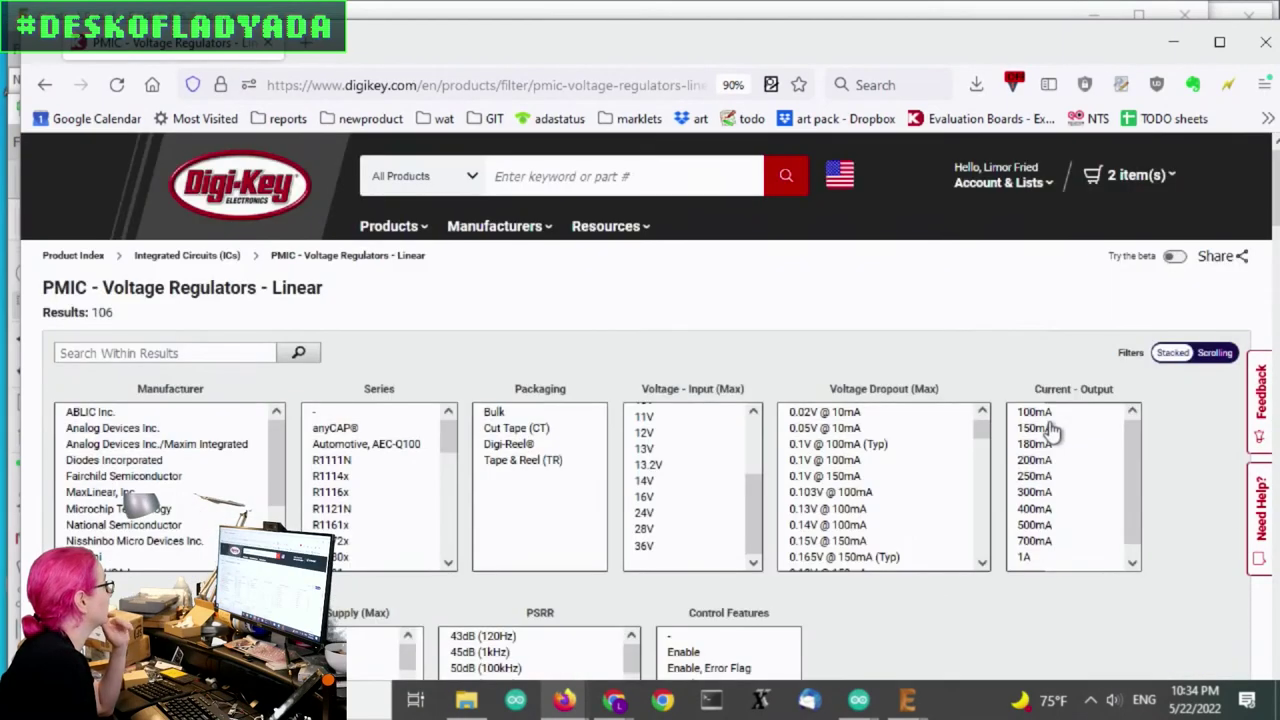
{"action": "scroll", "coordinate": [1270, 322], "scroll_direction": "down", "scroll_amount": 3}
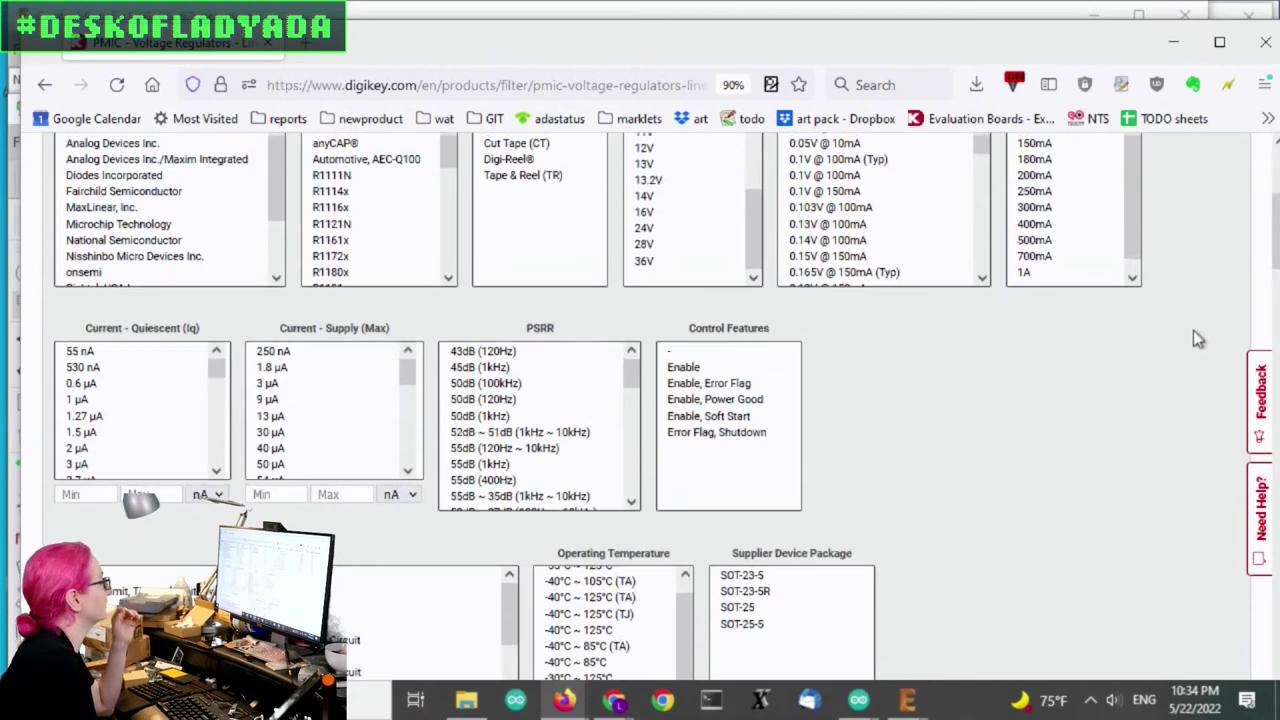
{"action": "scroll", "coordinate": [1193, 330], "scroll_direction": "up", "scroll_amount": 2}
{"action": "left_click_drag", "start_coordinate": [982, 242], "coordinate": [977, 369]}
{"action": "scroll", "coordinate": [890, 310], "scroll_direction": "up", "scroll_amount": 5}
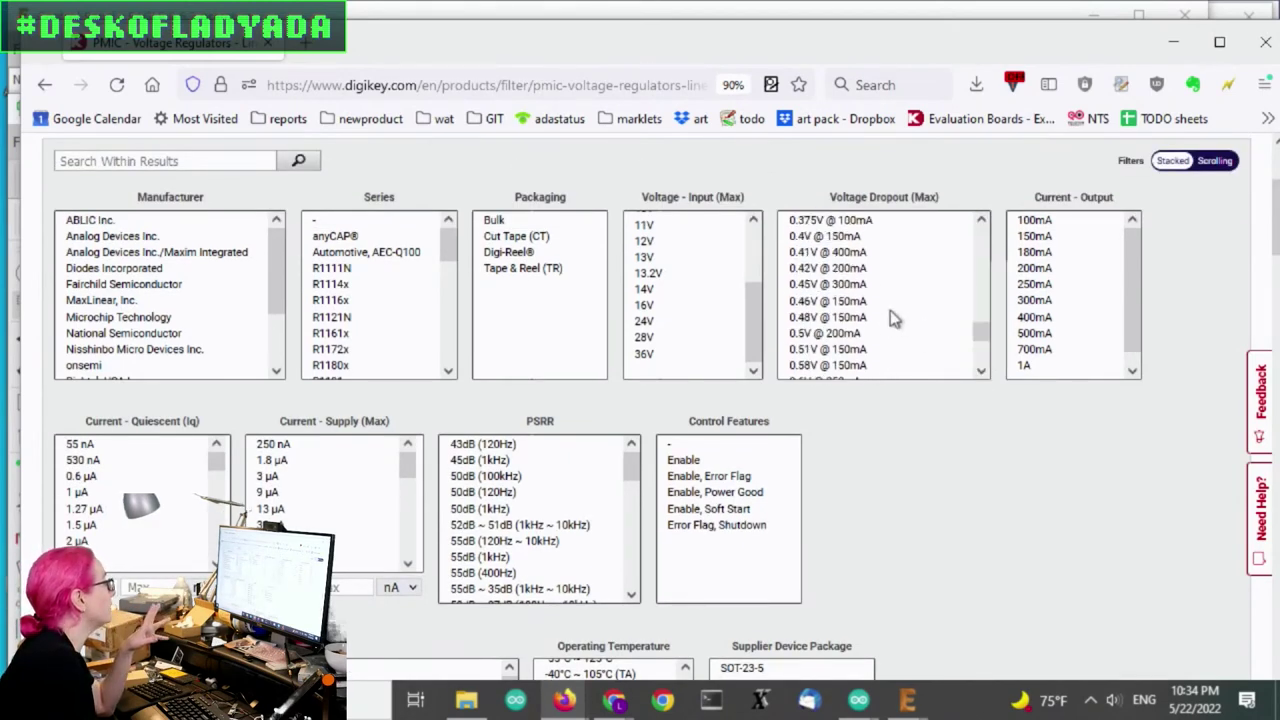
{"action": "scroll", "coordinate": [885, 278], "scroll_direction": "up", "scroll_amount": 2}
{"action": "scroll", "coordinate": [890, 282], "scroll_direction": "down", "scroll_amount": 1}
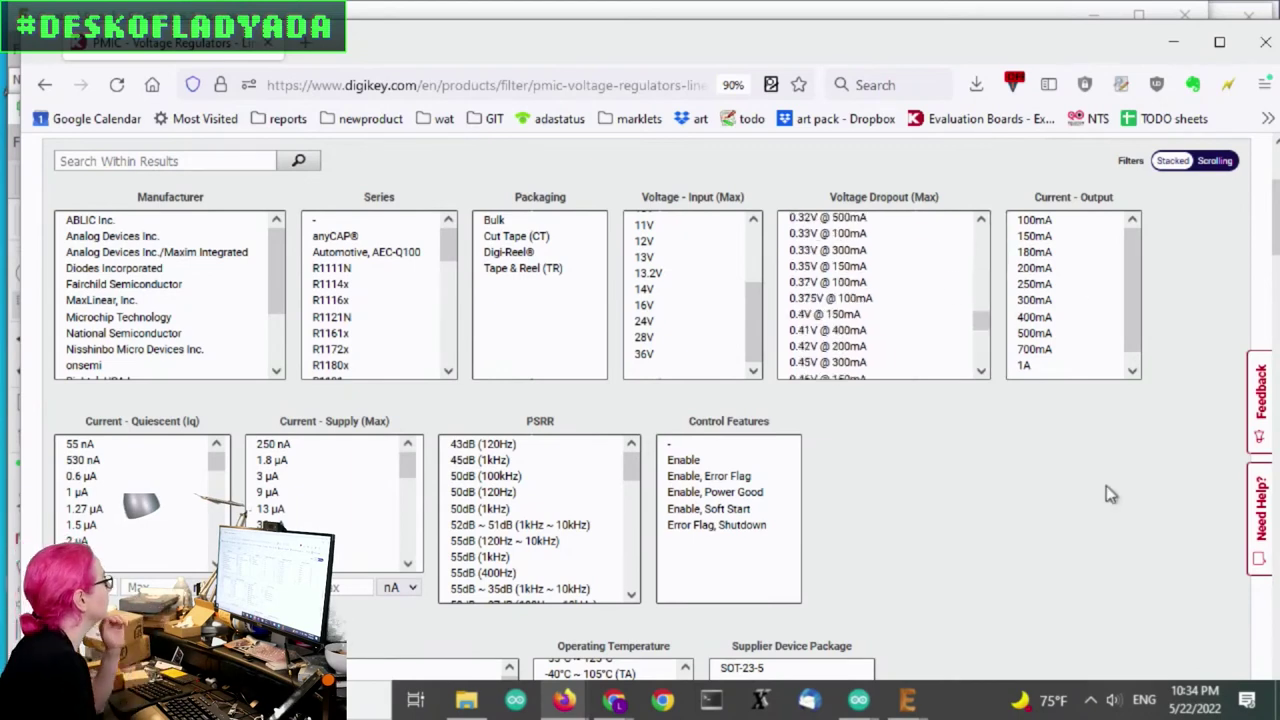
{"action": "scroll", "coordinate": [1089, 462], "scroll_direction": "down", "scroll_amount": 3}
{"action": "scroll", "coordinate": [1103, 455], "scroll_direction": "up", "scroll_amount": 5}
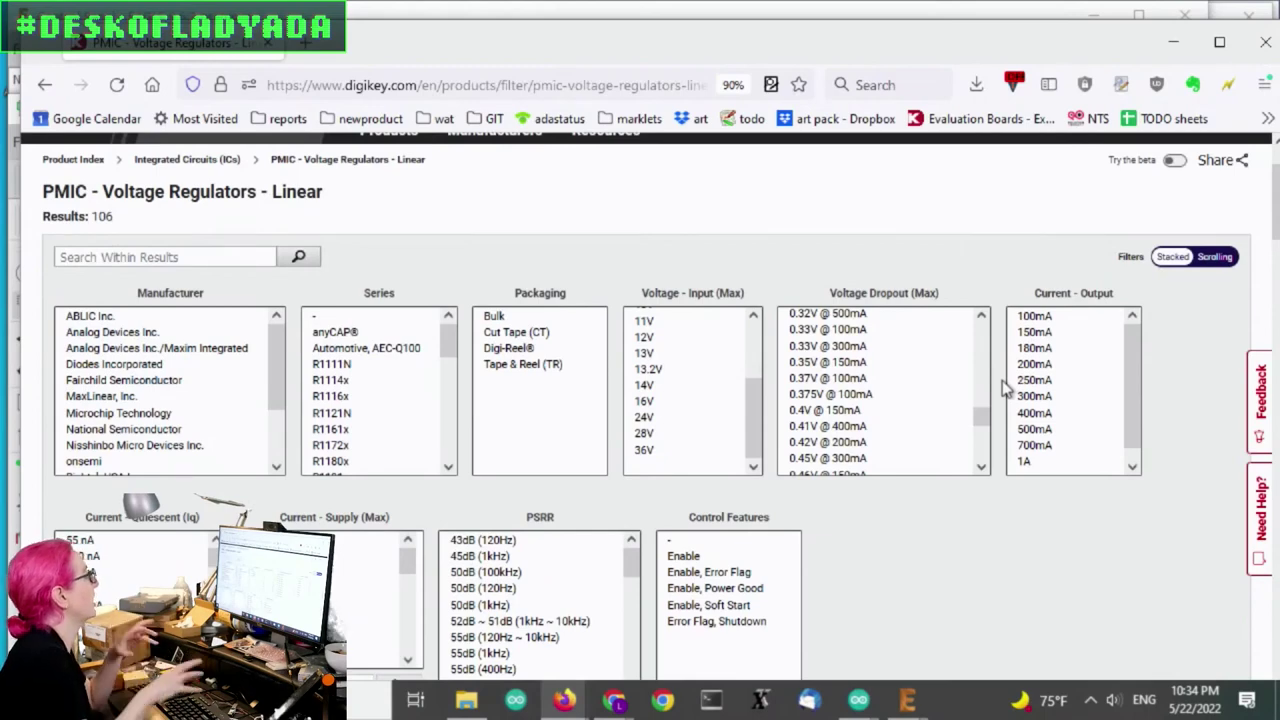
{"action": "scroll", "coordinate": [964, 547], "scroll_direction": "down", "scroll_amount": 3}
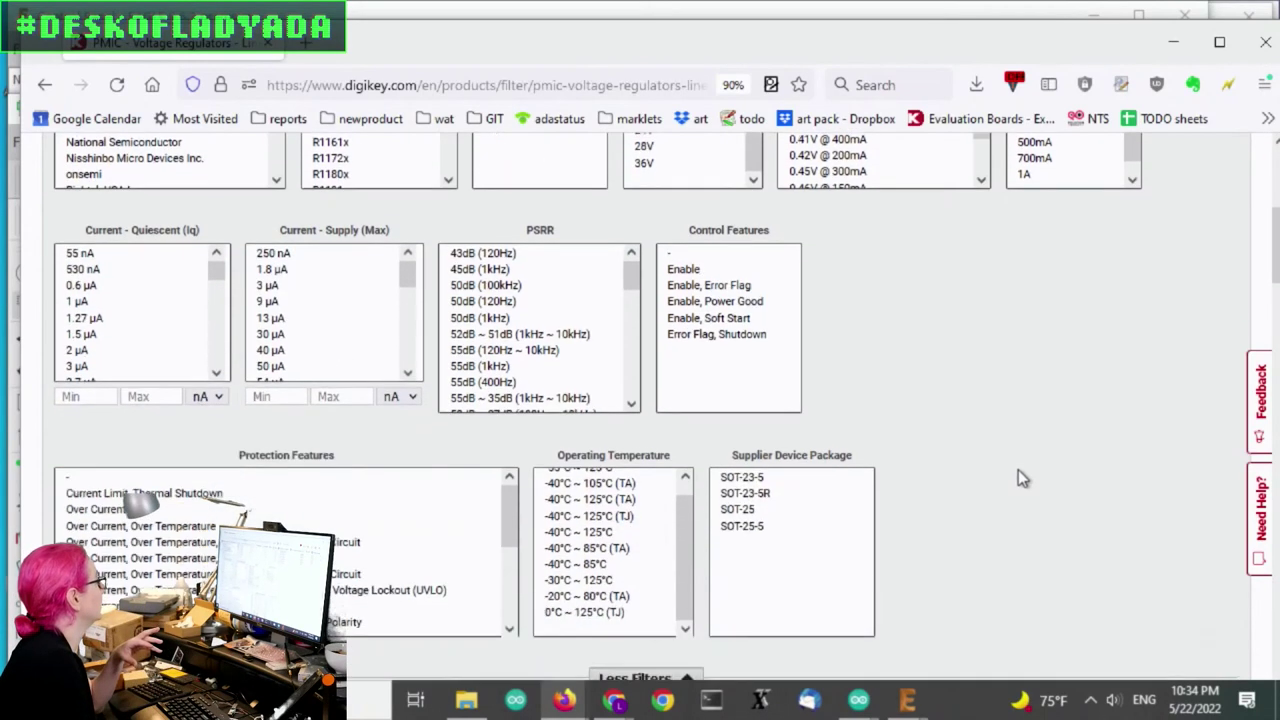
{"action": "scroll", "coordinate": [1018, 478], "scroll_direction": "down", "scroll_amount": 10}
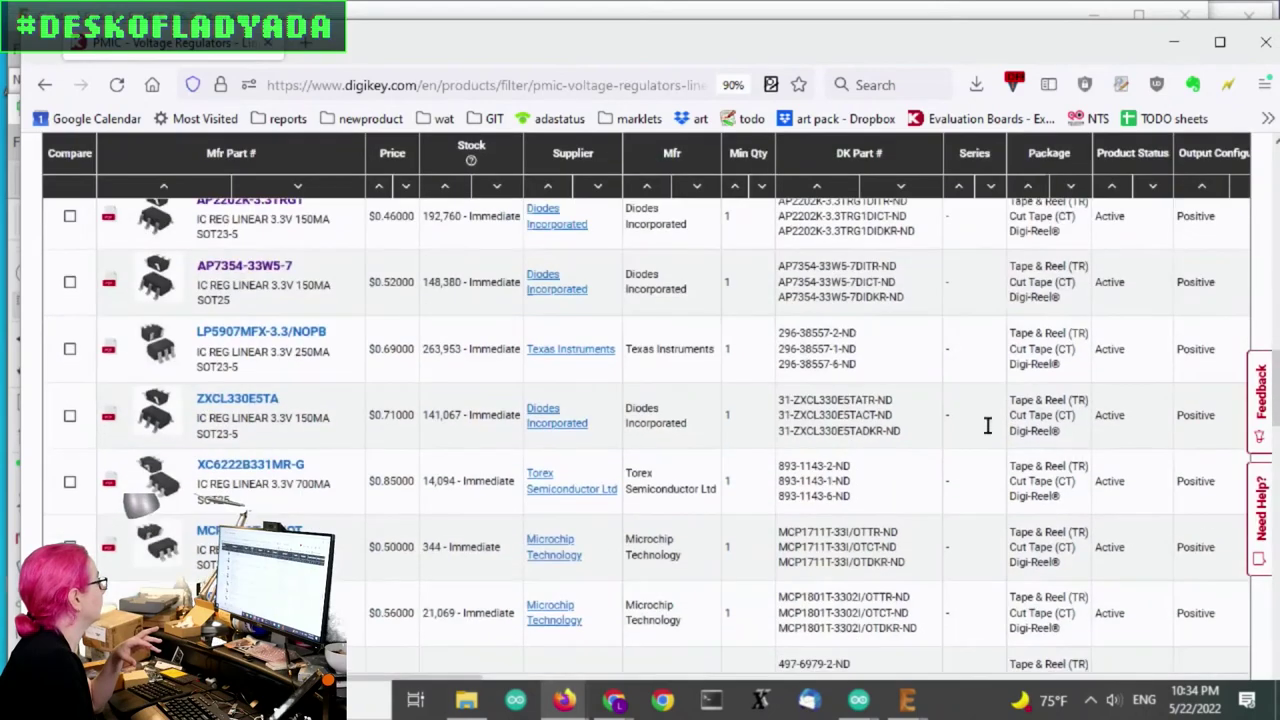
{"action": "scroll", "coordinate": [686, 343], "scroll_direction": "up", "scroll_amount": 4}
{"action": "scroll", "coordinate": [551, 334], "scroll_direction": "down", "scroll_amount": 2}
{"action": "scroll", "coordinate": [127, 262], "scroll_direction": "up", "scroll_amount": 2}
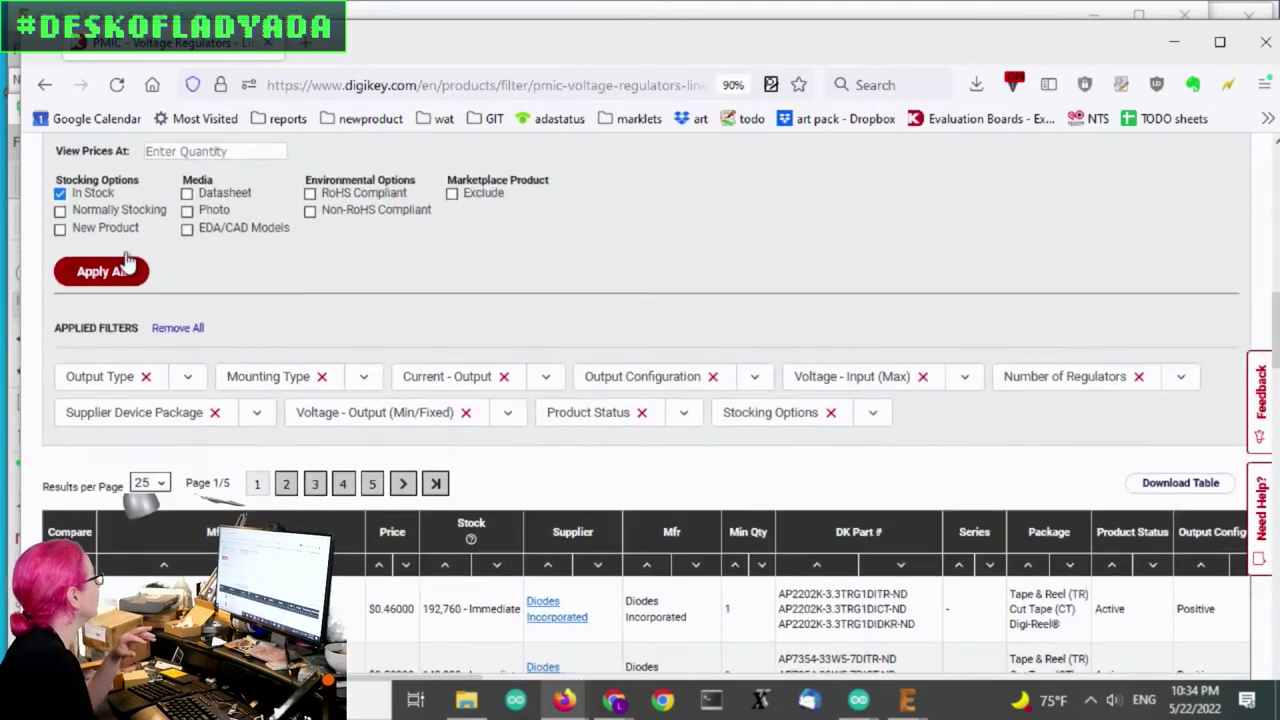
Step: Show the 106 regulator results priced at a quantity of 10000
{"action": "scroll", "coordinate": [127, 262], "scroll_direction": "up", "scroll_amount": 1}
{"action": "left_click", "coordinate": [170, 240]}
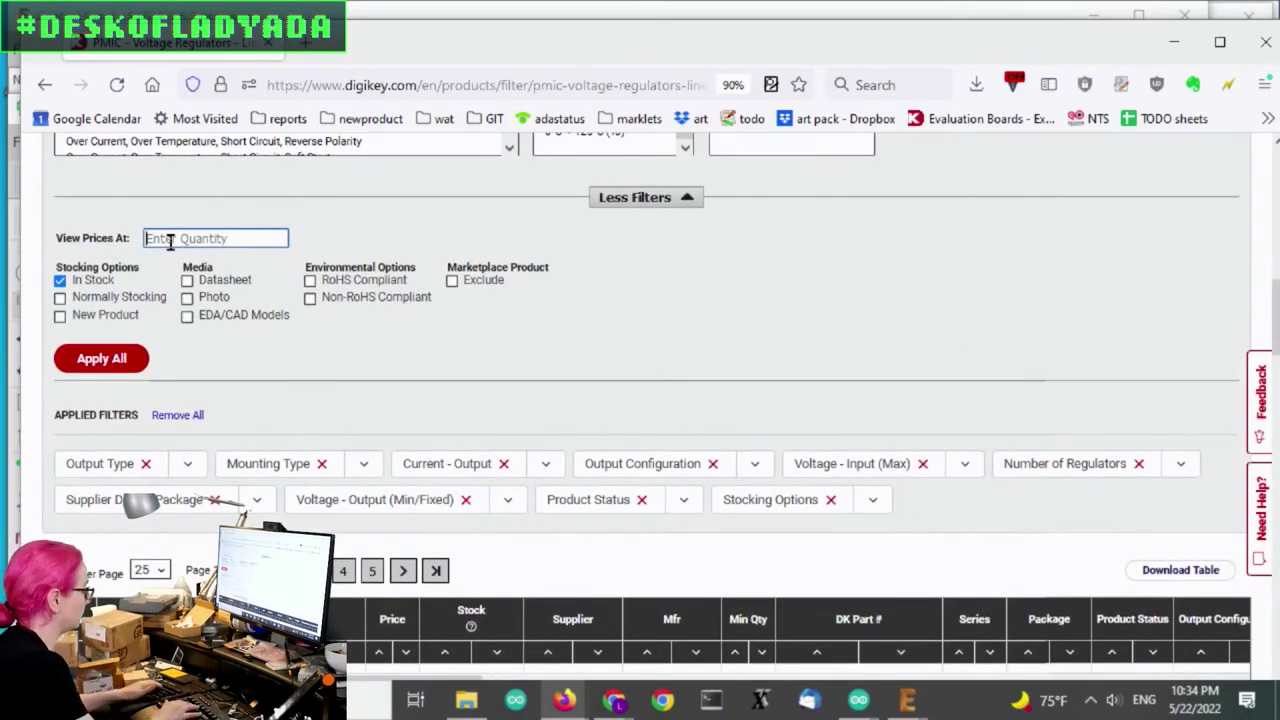
{"action": "type", "text": "10000"}
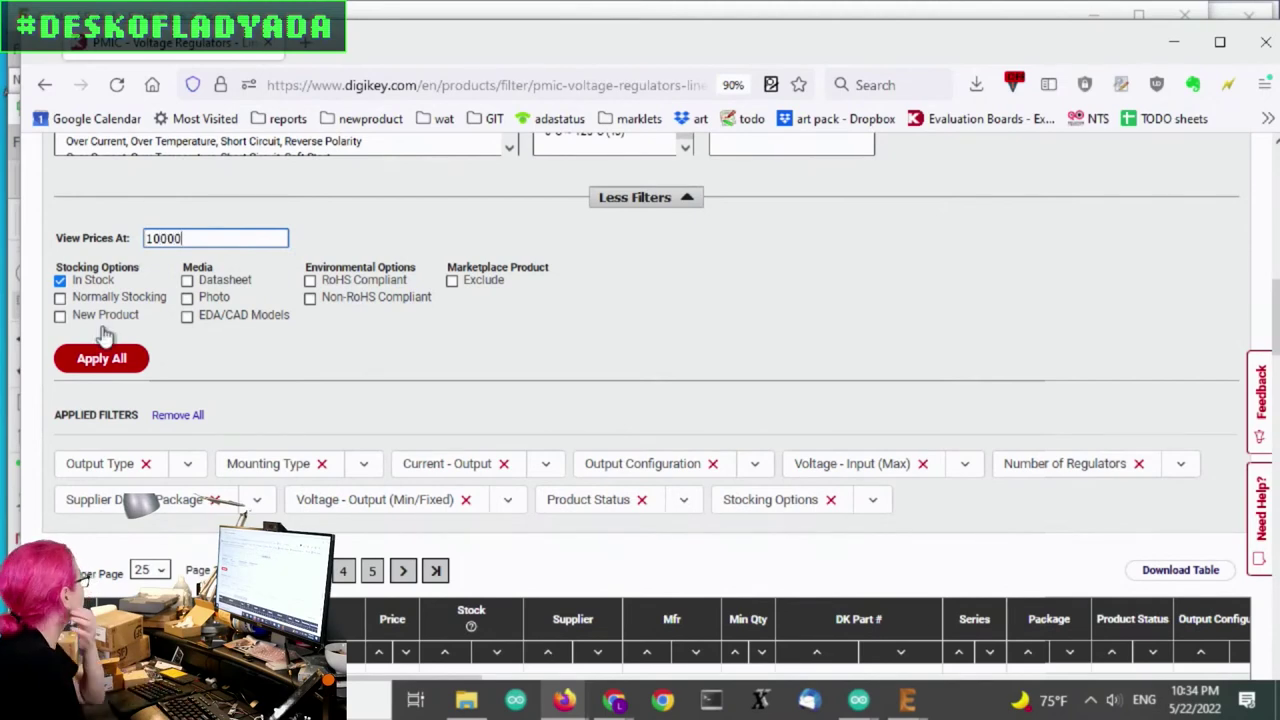
{"action": "left_click", "coordinate": [103, 359]}
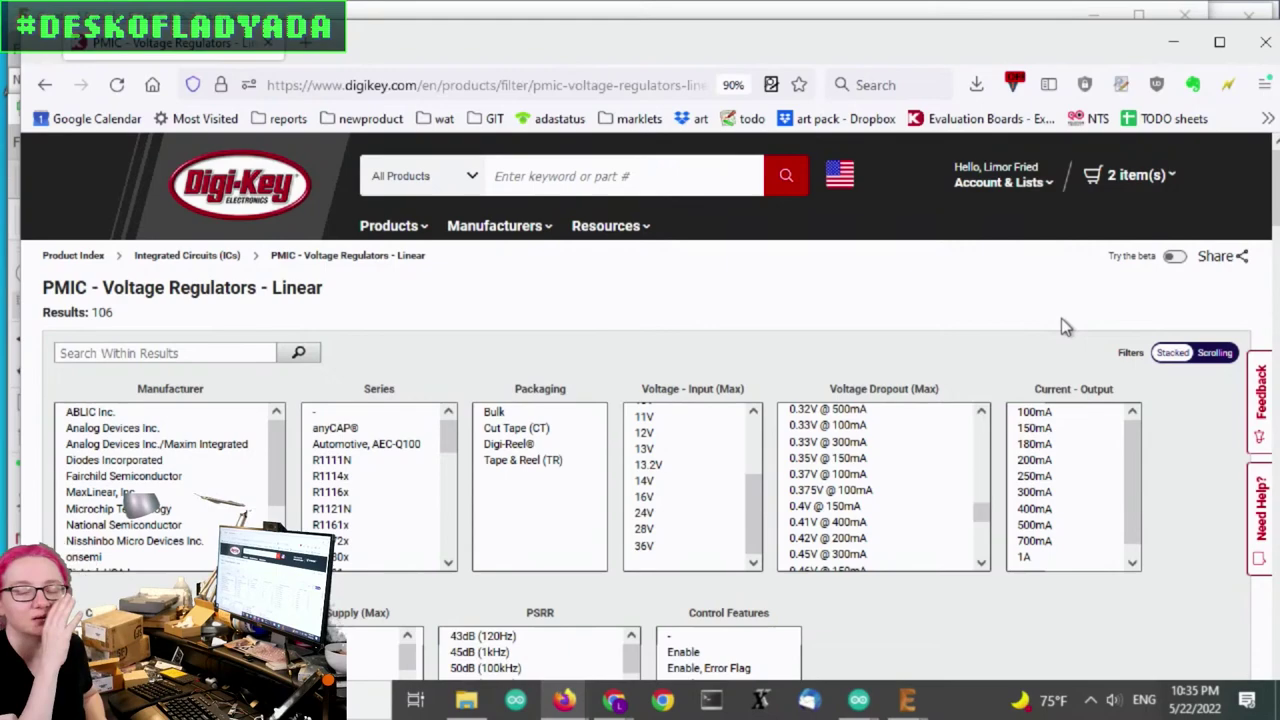
{"action": "scroll", "coordinate": [1057, 286], "scroll_direction": "down", "scroll_amount": 10}
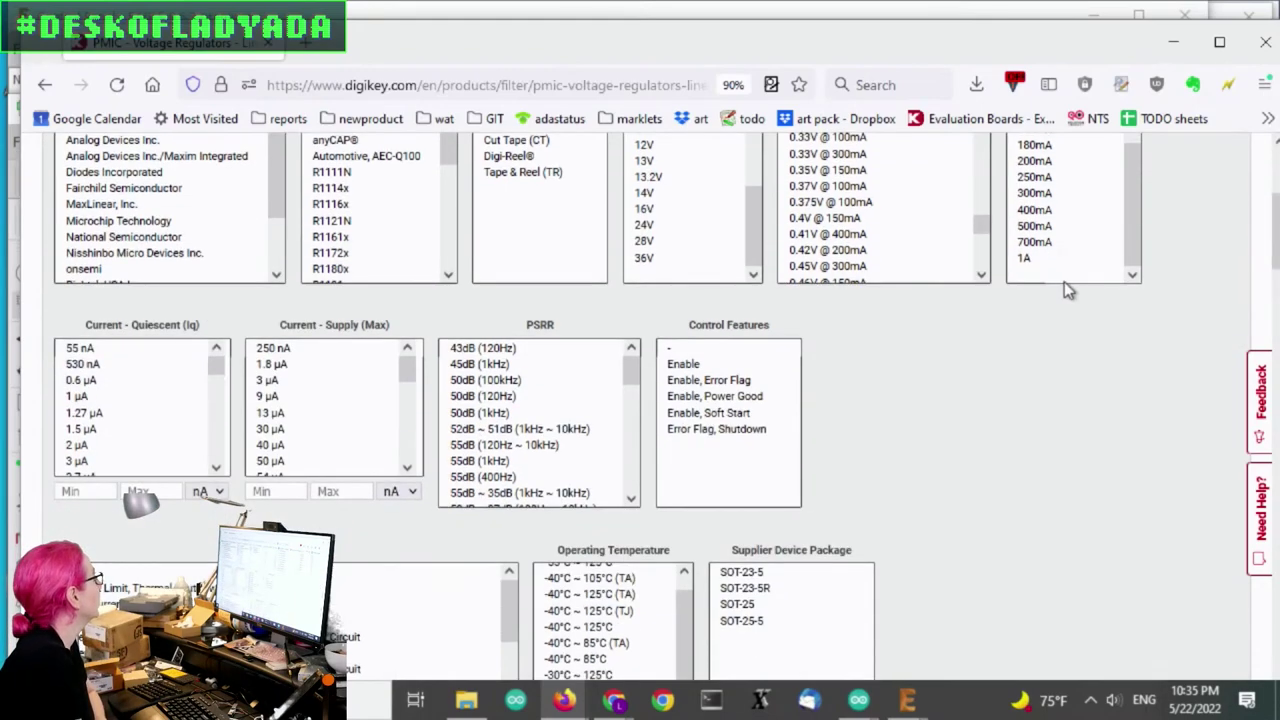
{"action": "scroll", "coordinate": [1052, 318], "scroll_direction": "down", "scroll_amount": 10}
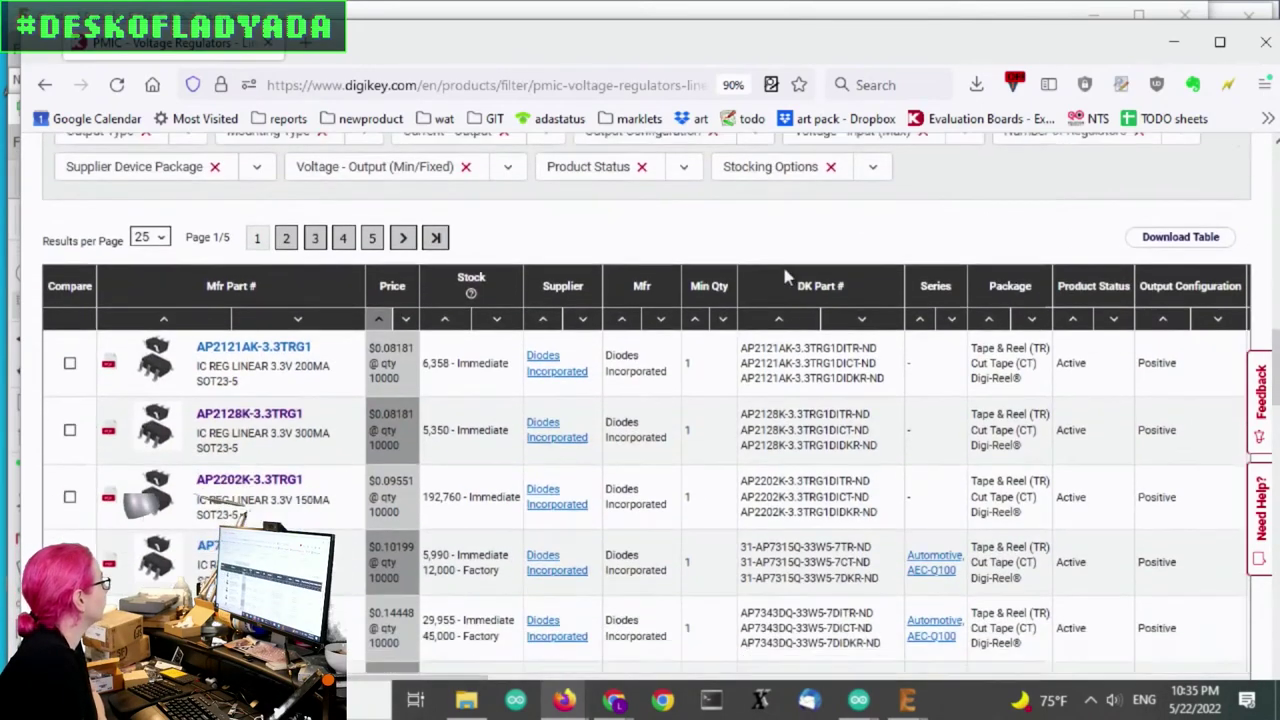
{"action": "scroll", "coordinate": [373, 437], "scroll_direction": "down", "scroll_amount": 5}
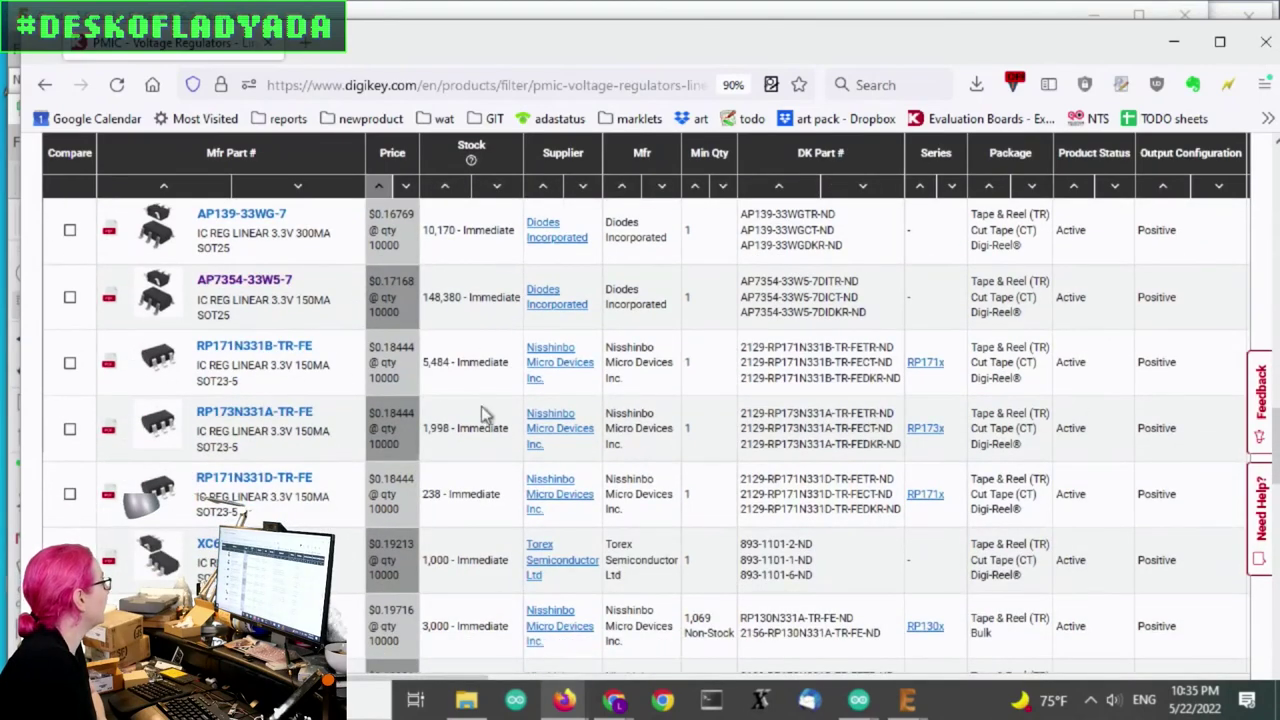
{"action": "scroll", "coordinate": [492, 610], "scroll_direction": "up", "scroll_amount": 8}
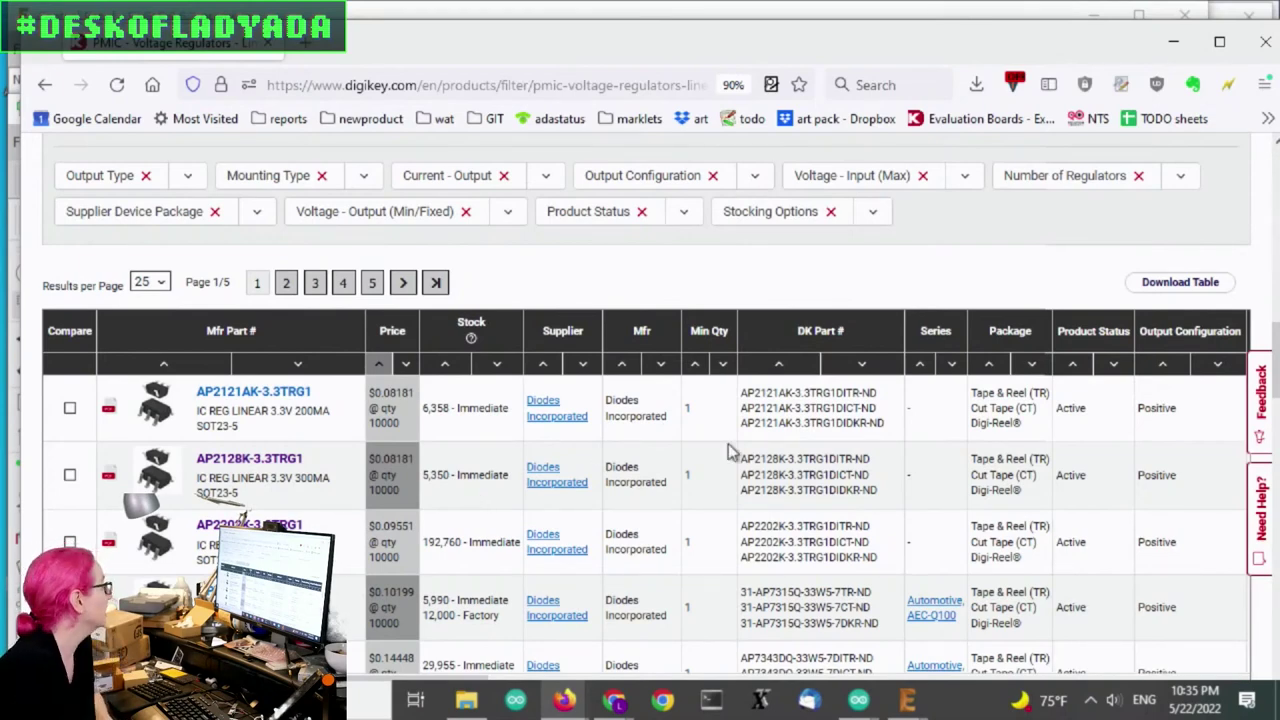
{"action": "scroll", "coordinate": [728, 443], "scroll_direction": "down", "scroll_amount": 1}
{"action": "scroll", "coordinate": [643, 371], "scroll_direction": "down", "scroll_amount": 1}
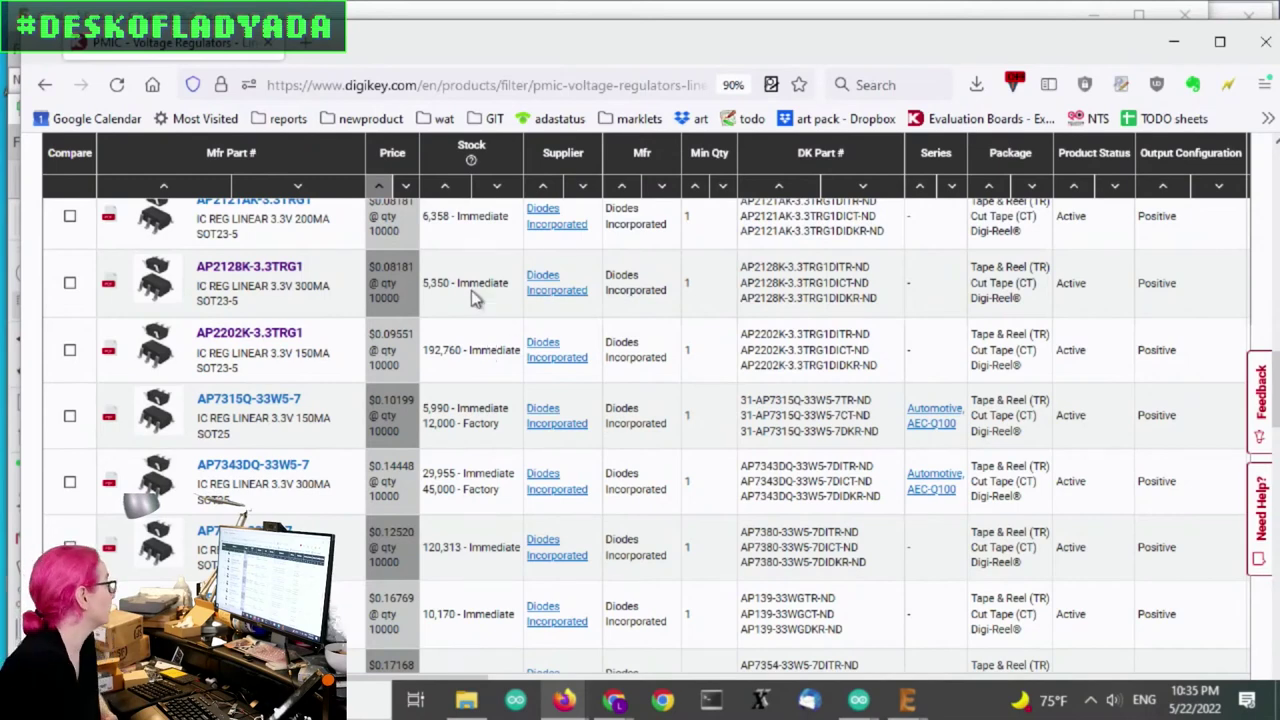
{"action": "mouse_move", "coordinate": [180, 342]}
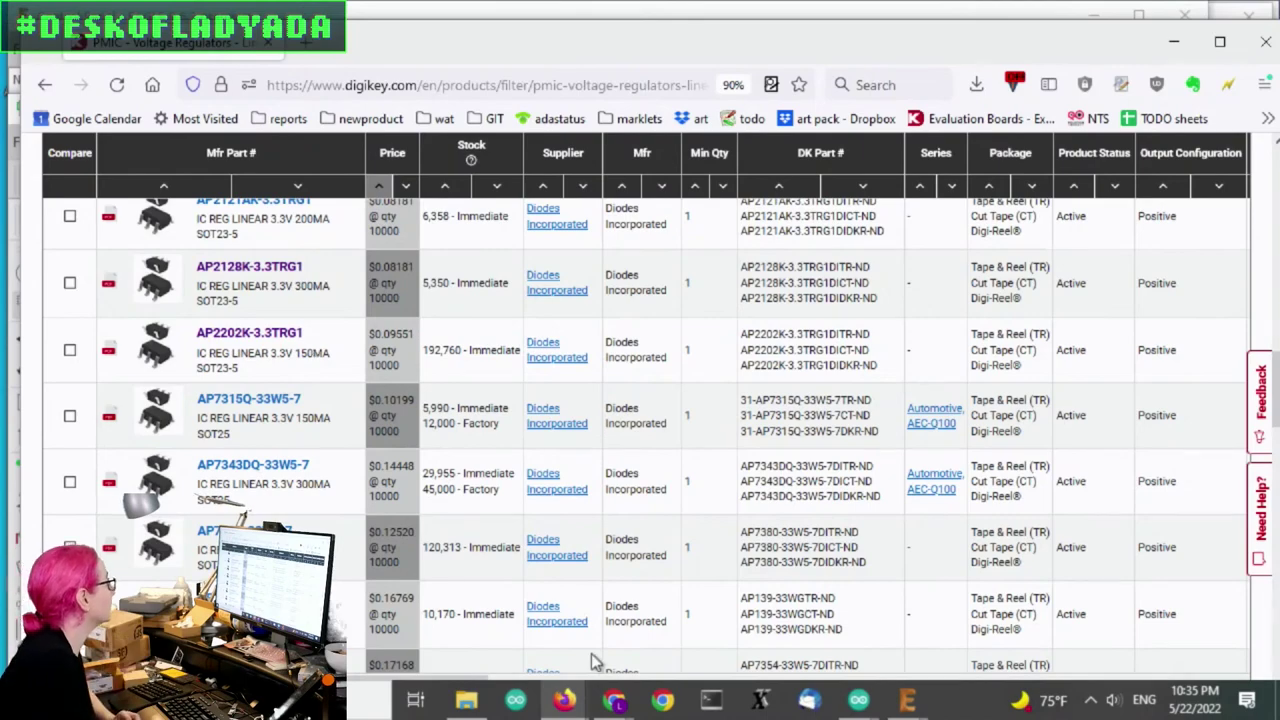
Step: Check the AP2202K's 13.2V input, 3.3V output and current specs, then download its datasheet AP2202(4).pdf
{"action": "scroll", "coordinate": [695, 457], "scroll_direction": "right", "scroll_amount": 3}
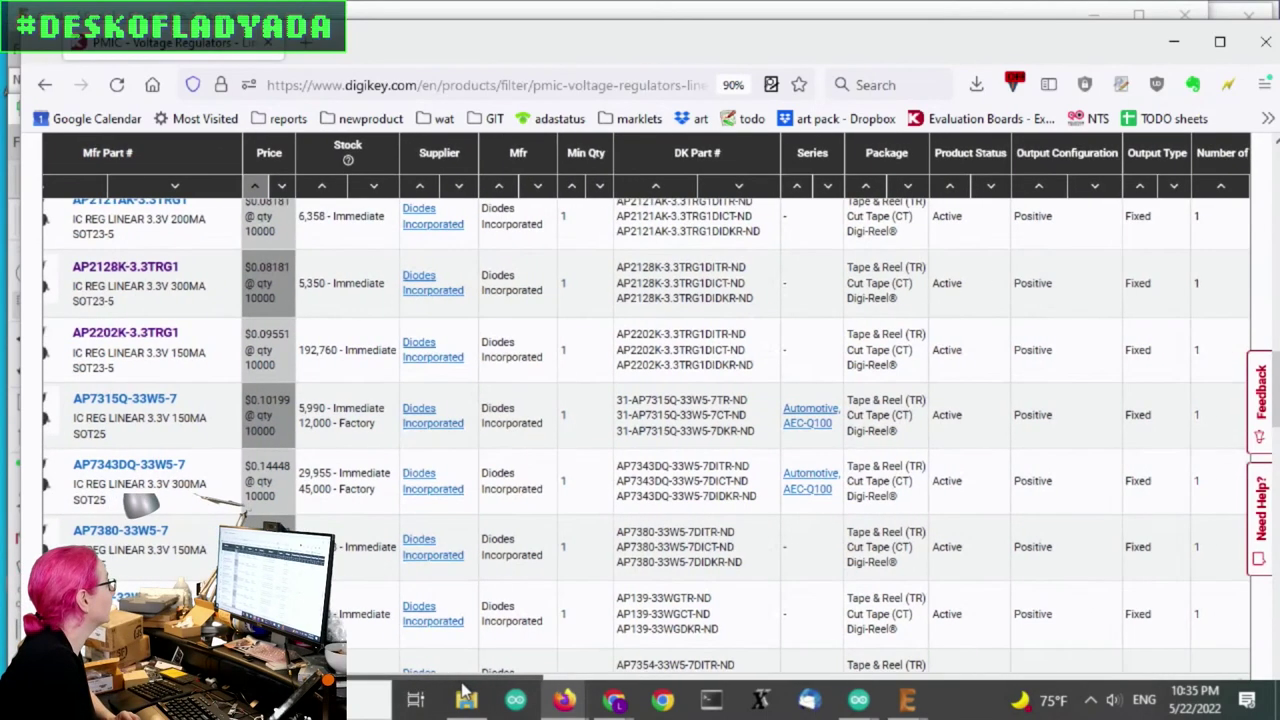
{"action": "left_click_drag", "start_coordinate": [893, 366], "coordinate": [1180, 360]}
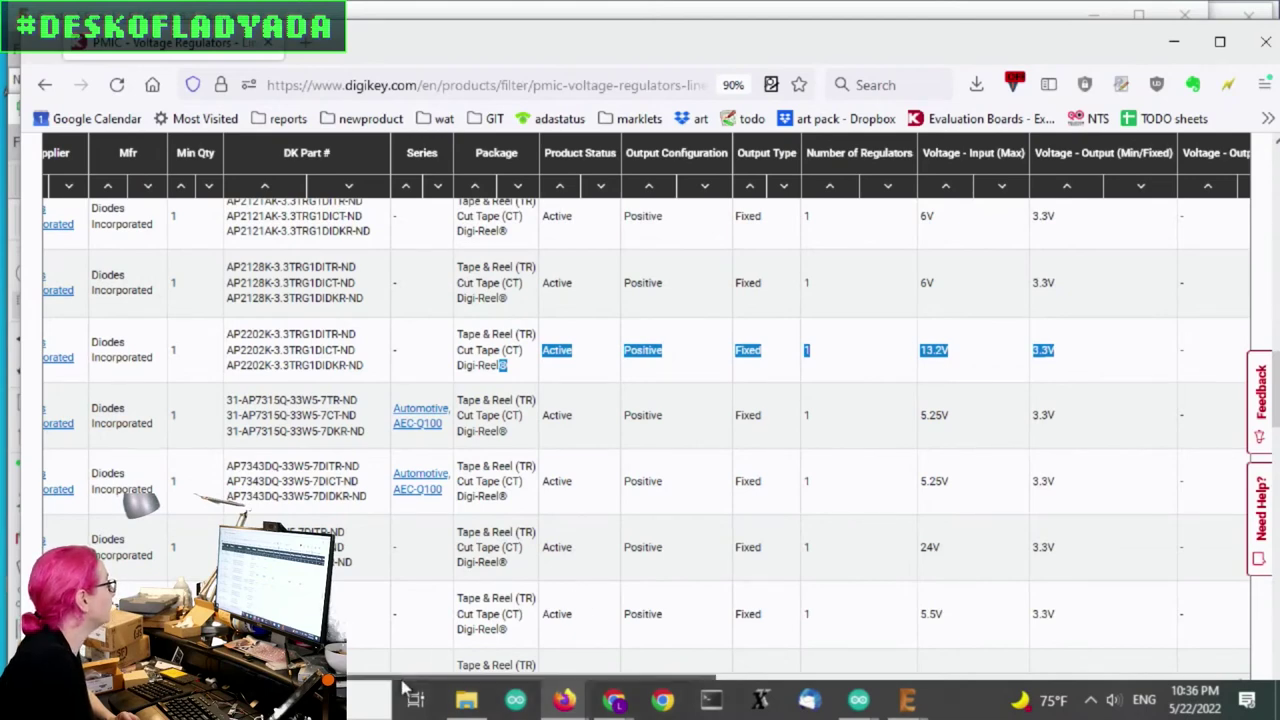
{"action": "left_click_drag", "start_coordinate": [470, 688], "coordinate": [638, 690]}
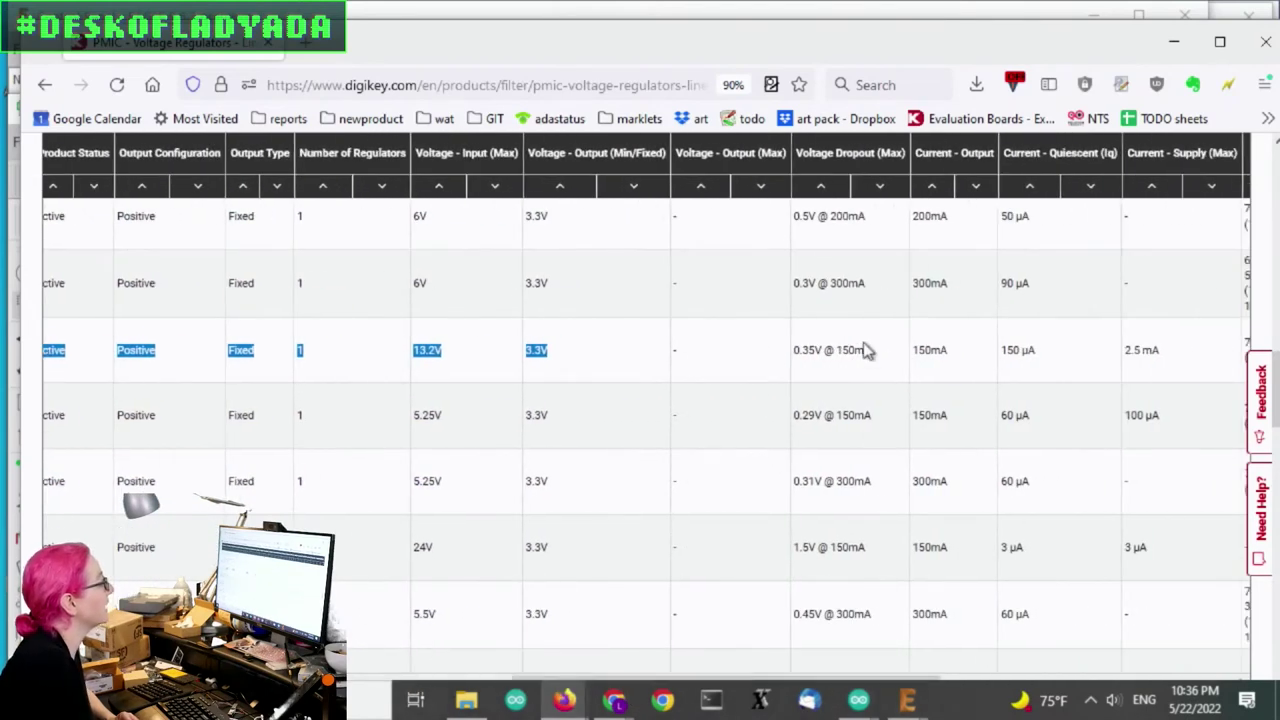
{"action": "left_click_drag", "start_coordinate": [872, 350], "coordinate": [782, 360]}
{"action": "left_click_drag", "start_coordinate": [912, 350], "coordinate": [1203, 369]}
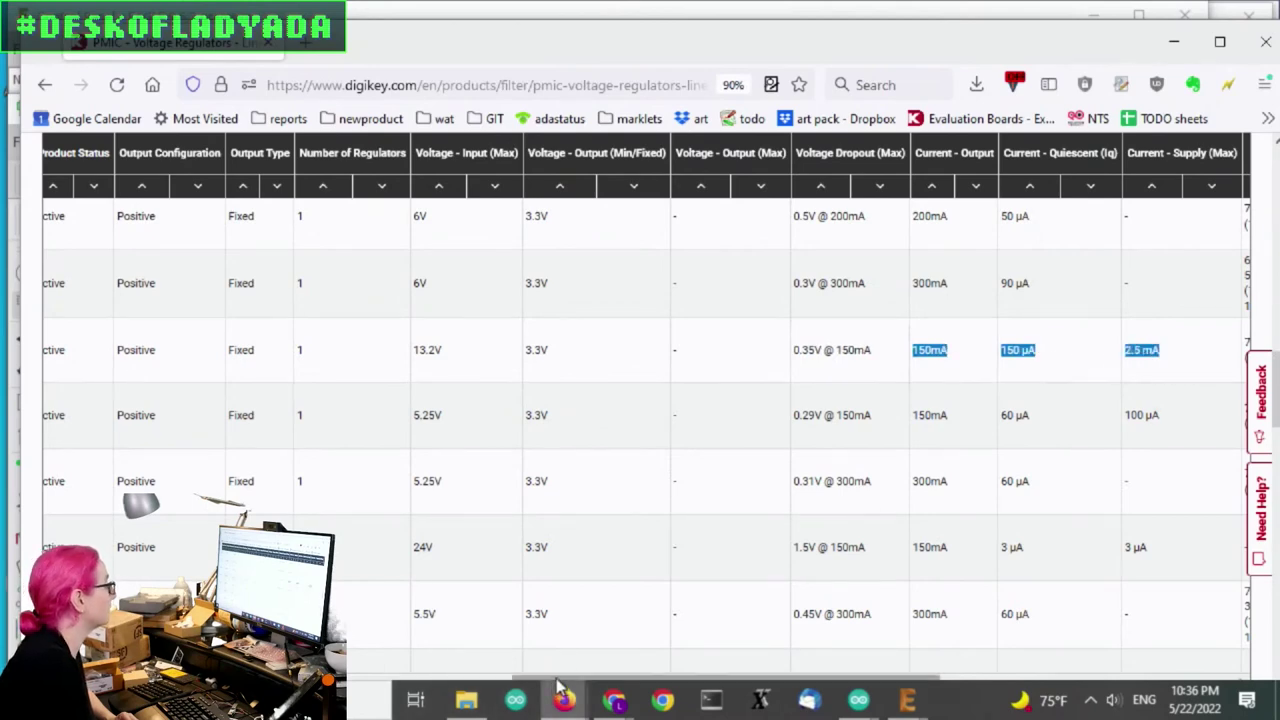
{"action": "mouse_move", "coordinate": [558, 682]}
{"action": "left_mouse_down"}
{"action": "mouse_move", "coordinate": [822, 680]}
{"action": "mouse_move", "coordinate": [552, 681]}
{"action": "left_mouse_up"}
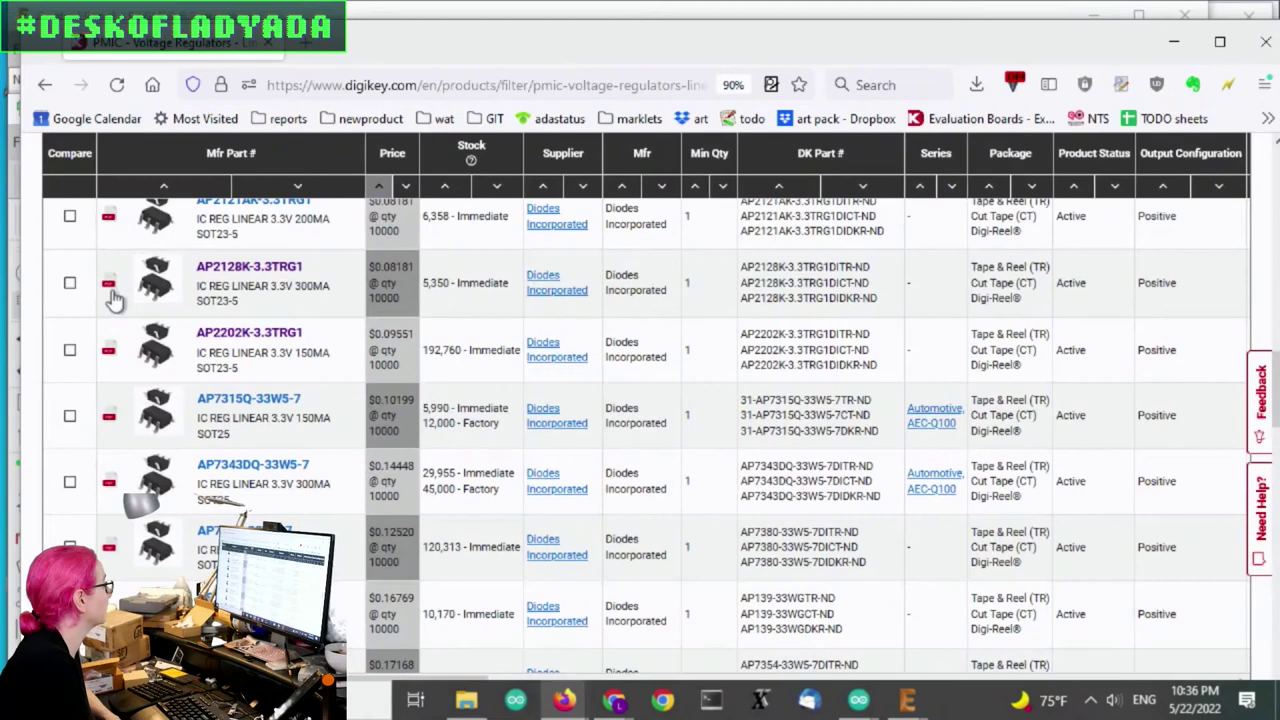
{"action": "left_click", "coordinate": [107, 350]}
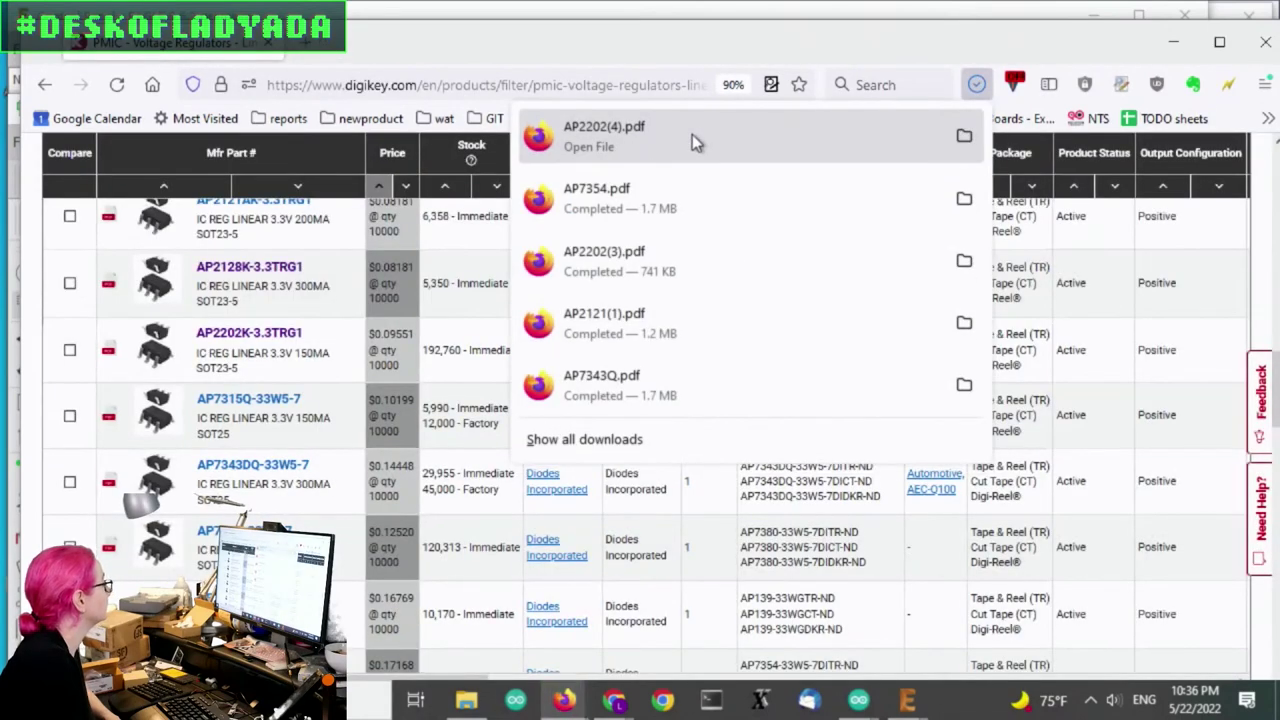
Step: Open AP2202(4).pdf and scroll to its SOT-23-5 pin assignments
{"action": "left_click", "coordinate": [692, 142]}
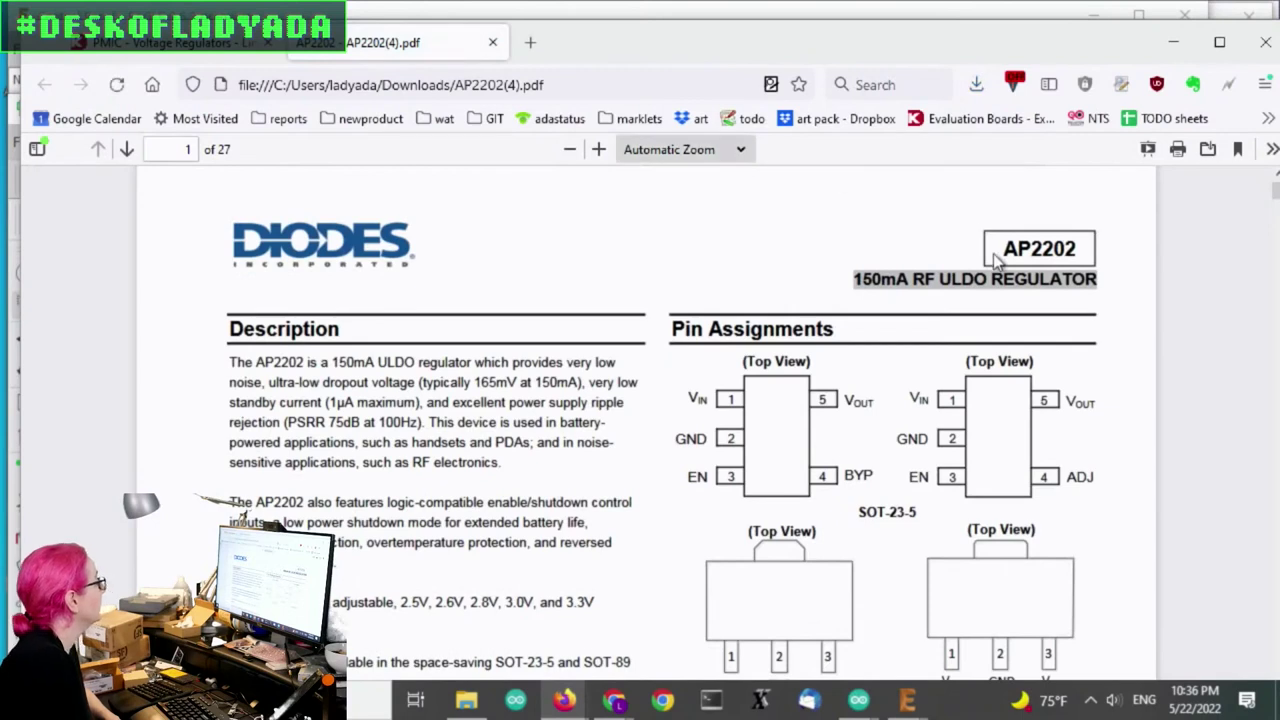
{"action": "scroll", "coordinate": [998, 262], "scroll_direction": "down", "scroll_amount": 2}
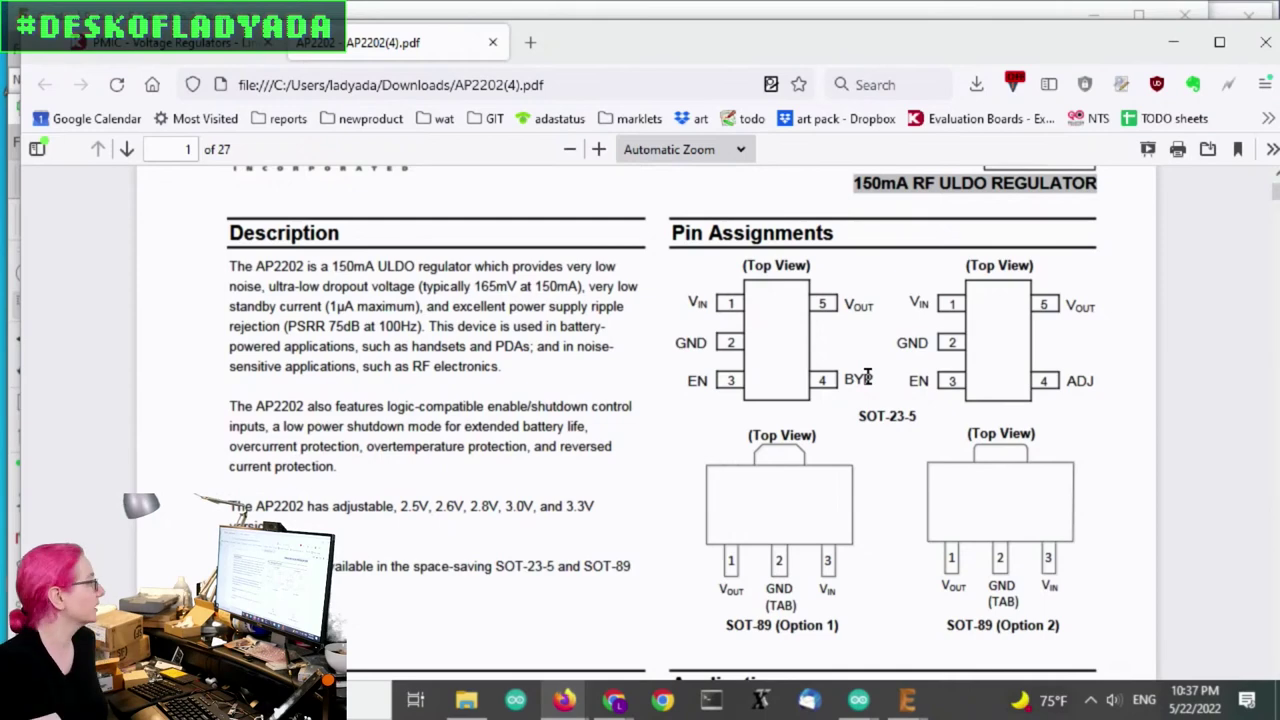
Step: Scroll past Features and Applications to page 2's AP2202-ADJ circuit and VOUT=1.25*(1+R1/R2) formula
{"action": "scroll", "coordinate": [711, 409], "scroll_direction": "up", "scroll_amount": 1}
{"action": "scroll", "coordinate": [1046, 484], "scroll_direction": "down", "scroll_amount": 3}
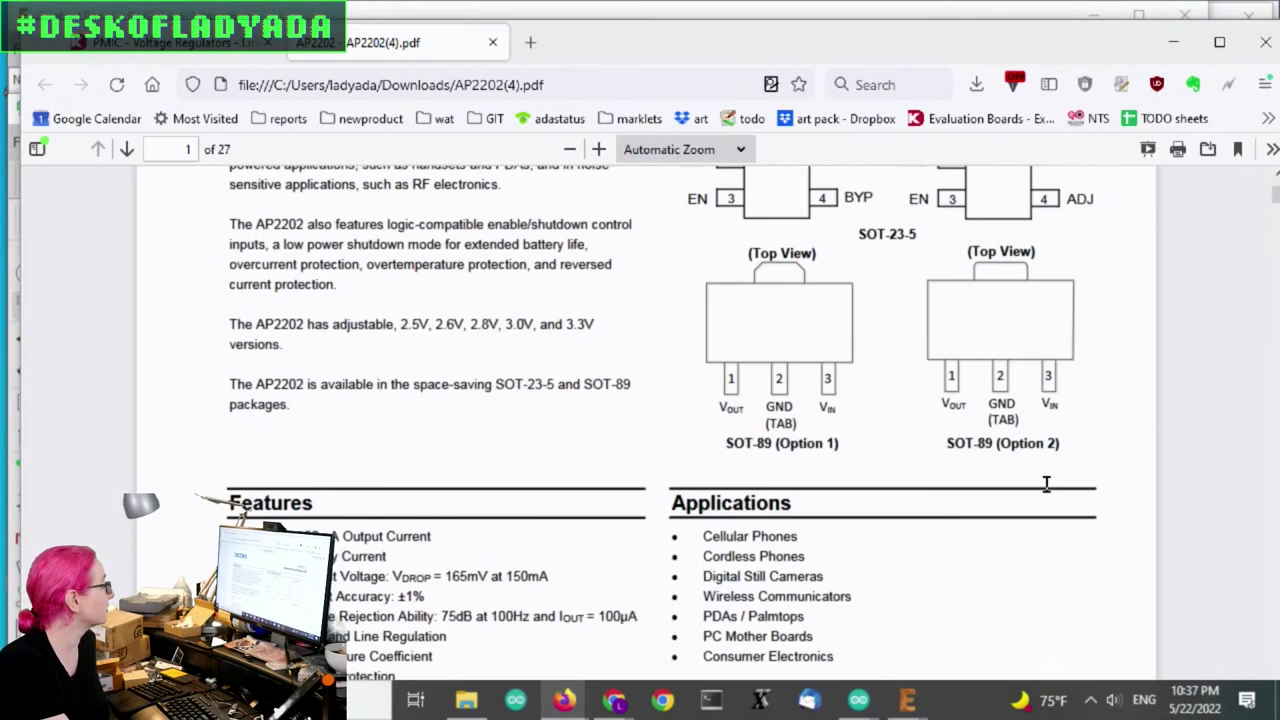
{"action": "scroll", "coordinate": [1050, 484], "scroll_direction": "down", "scroll_amount": 4}
{"action": "scroll", "coordinate": [1063, 484], "scroll_direction": "up", "scroll_amount": 1}
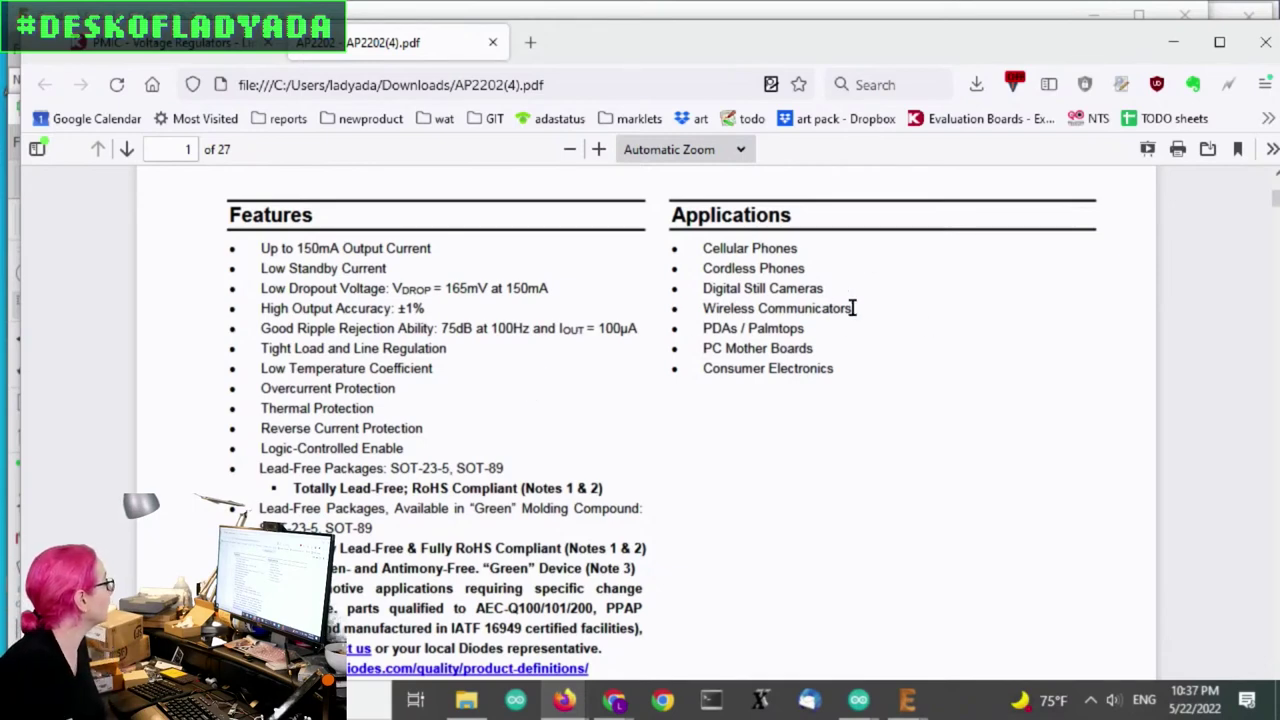
{"action": "scroll", "coordinate": [1016, 348], "scroll_direction": "down", "scroll_amount": 2}
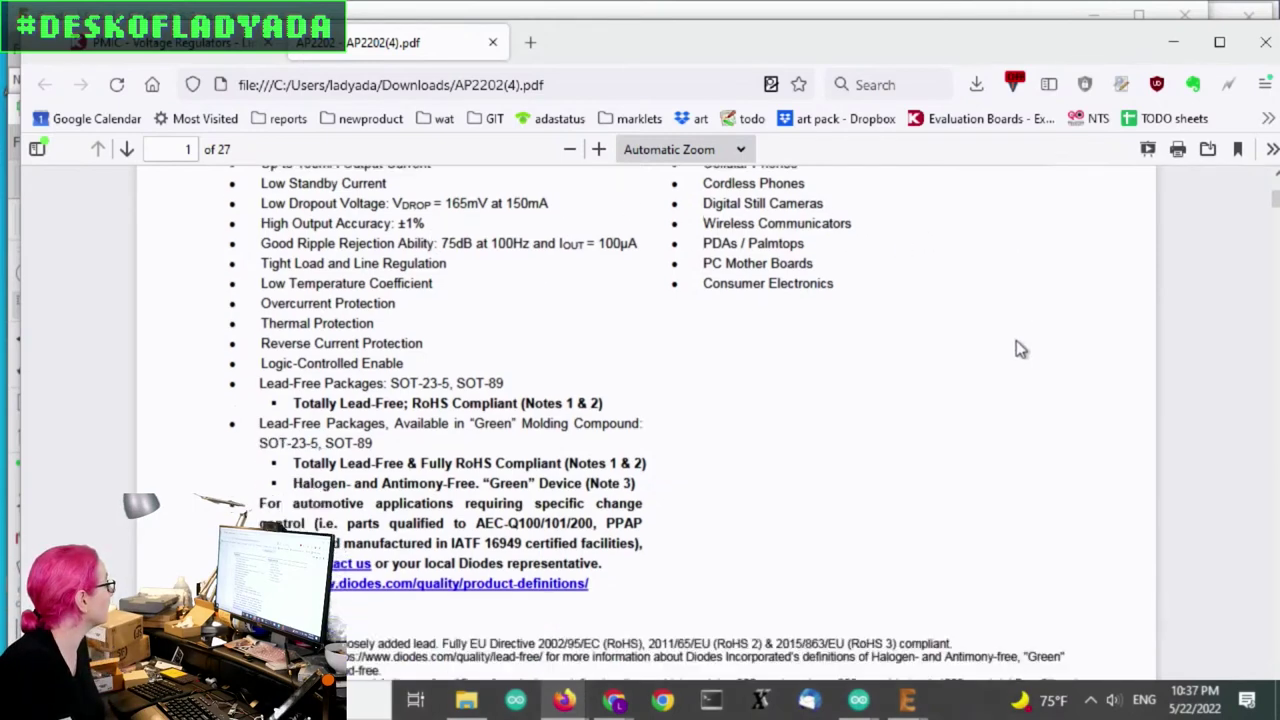
{"action": "scroll", "coordinate": [1016, 348], "scroll_direction": "down", "scroll_amount": 6}
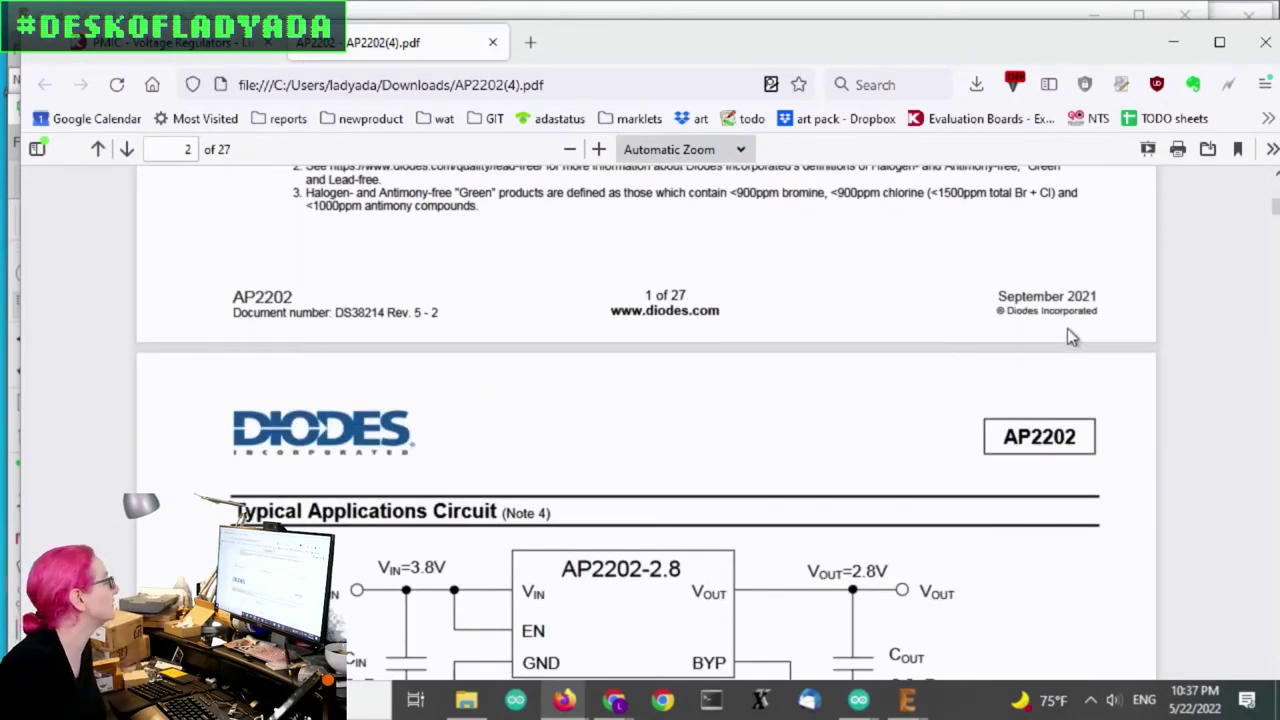
{"action": "scroll", "coordinate": [1068, 330], "scroll_direction": "down", "scroll_amount": 8}
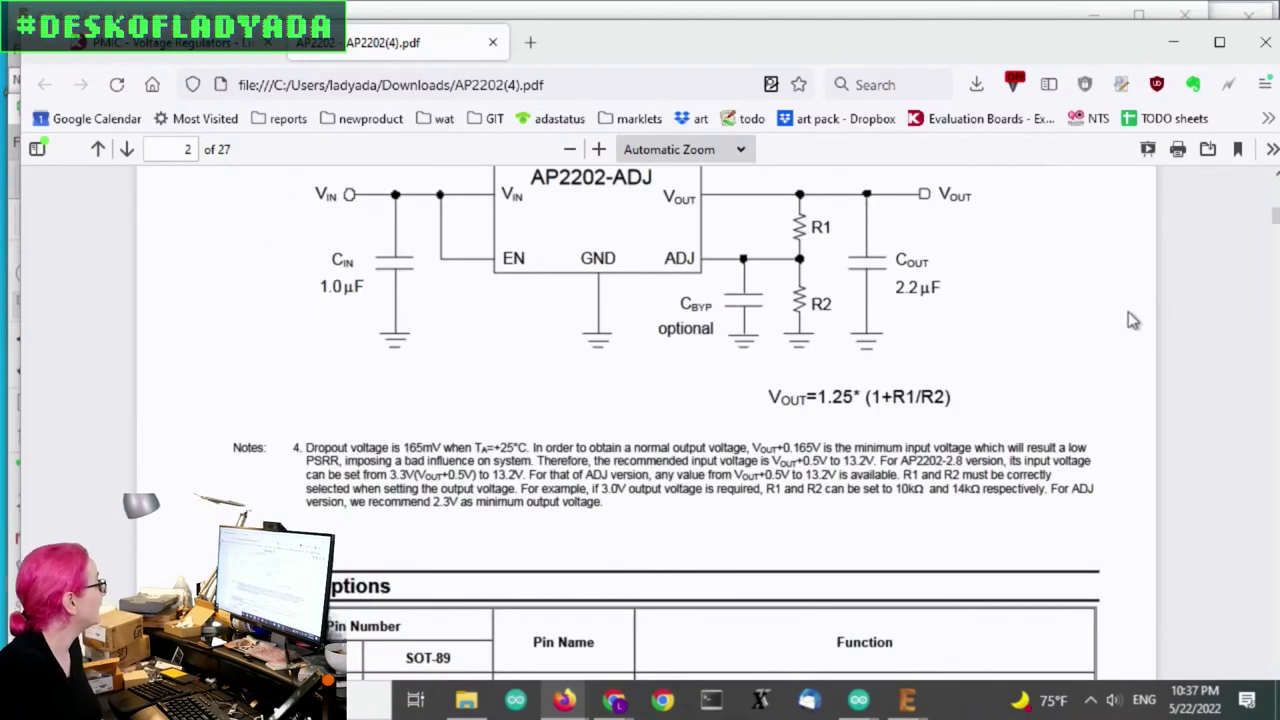
{"action": "scroll", "coordinate": [1134, 310], "scroll_direction": "down", "scroll_amount": 5}
{"action": "scroll", "coordinate": [1139, 300], "scroll_direction": "up", "scroll_amount": 5}
Step: Search the AP2202 datasheet for 'ESR' and jump to the page 19 stability graphs
{"action": "key", "text": "ctrl+f"}
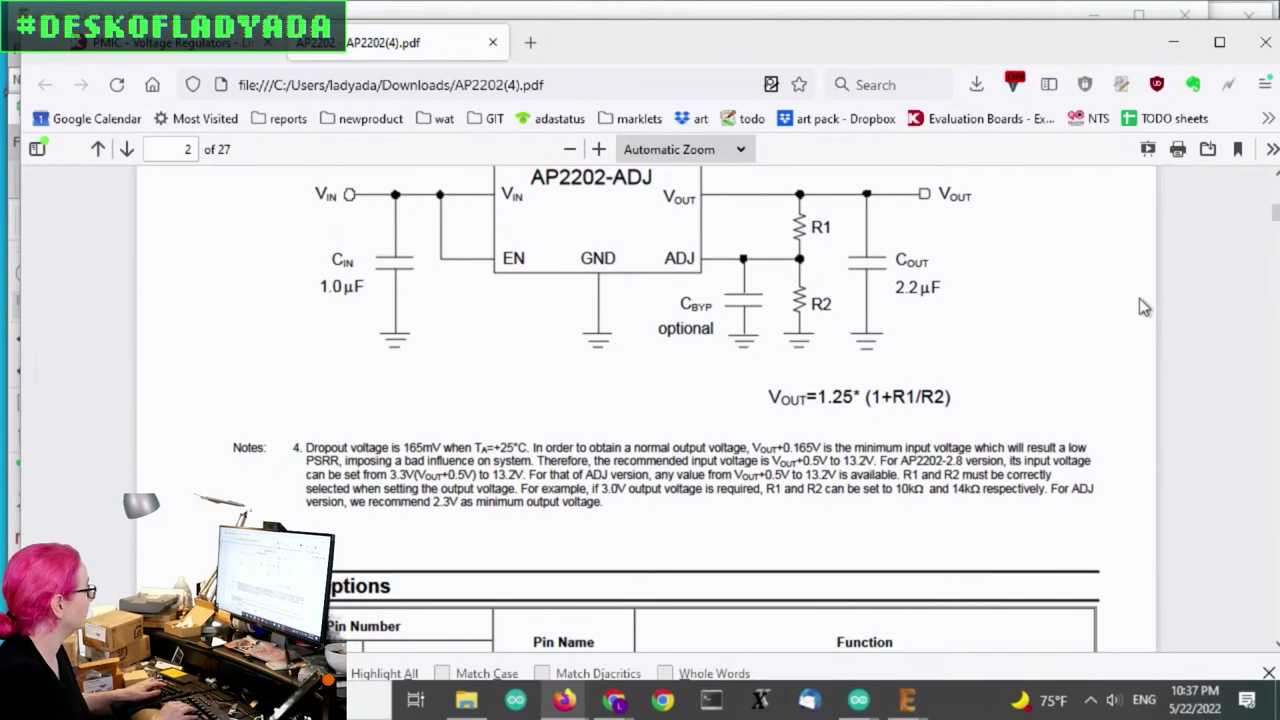
{"action": "type", "text": "ESR"}
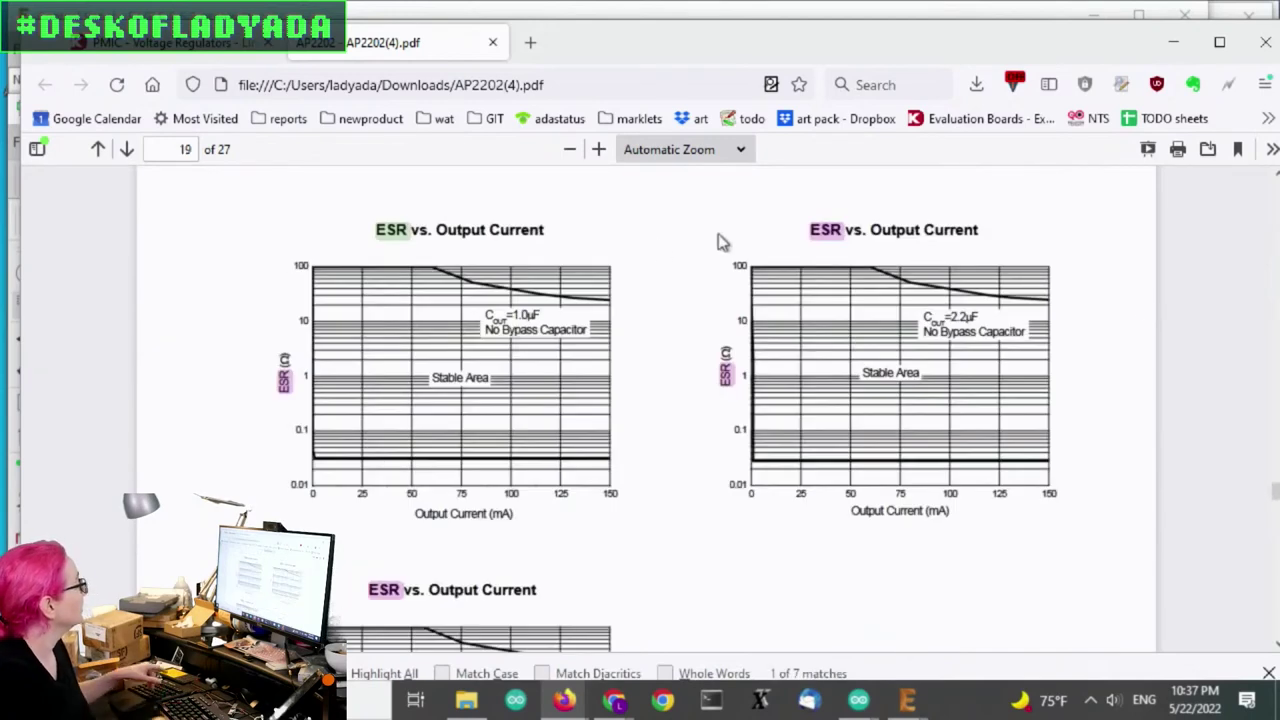
{"action": "scroll", "coordinate": [937, 337], "scroll_direction": "down", "scroll_amount": 2}
{"action": "scroll", "coordinate": [920, 305], "scroll_direction": "up", "scroll_amount": 2}
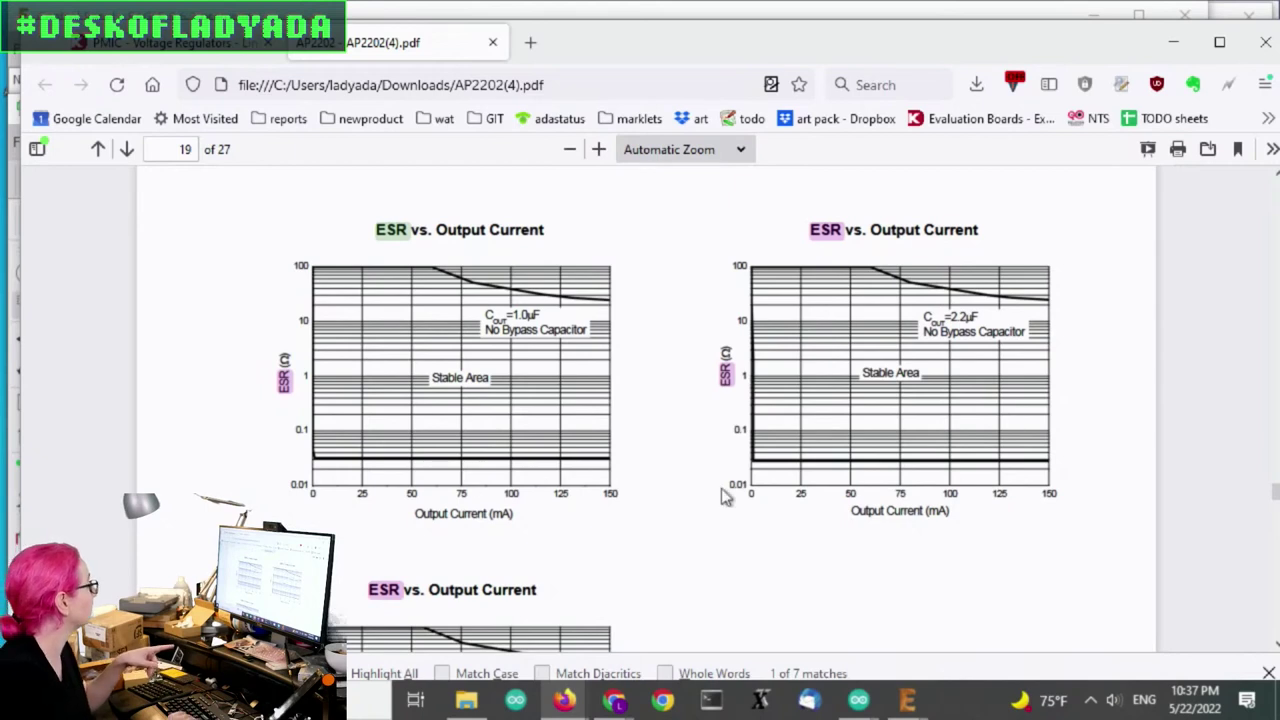
{"action": "key", "text": "Return"}
{"action": "key", "text": "Return"}
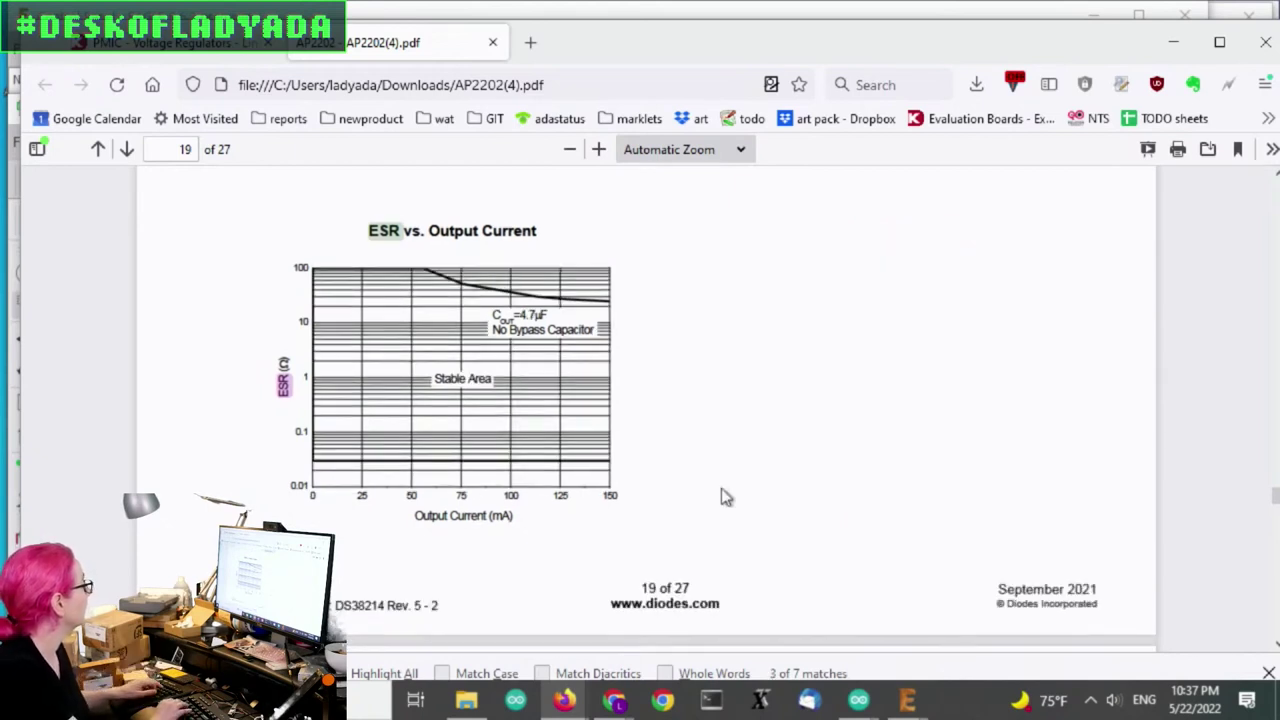
Step: Try other search terms in the Find bar, starting with 'cout', correcting typos
{"action": "type", "text": "cout"}
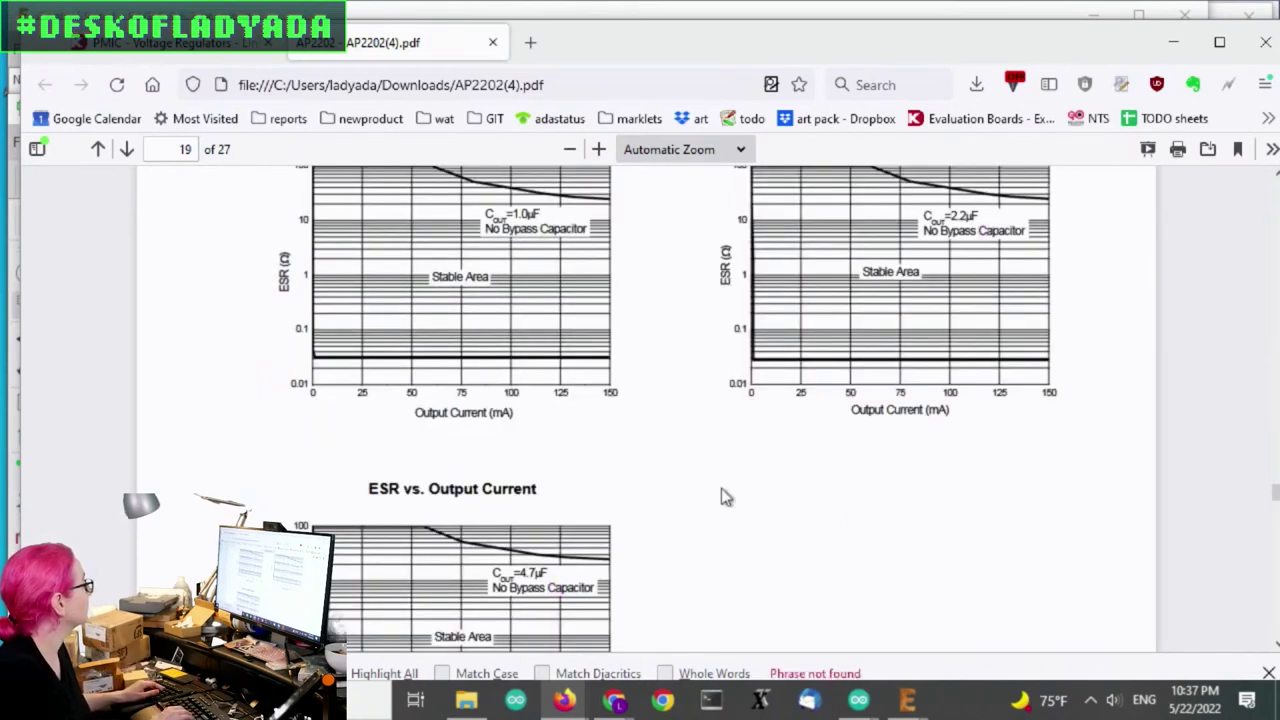
{"action": "key", "text": "BackSpace"}
{"action": "key", "text": "BackSpace"}
{"action": "key", "text": "BackSpace"}
{"action": "key", "text": "BackSpace"}
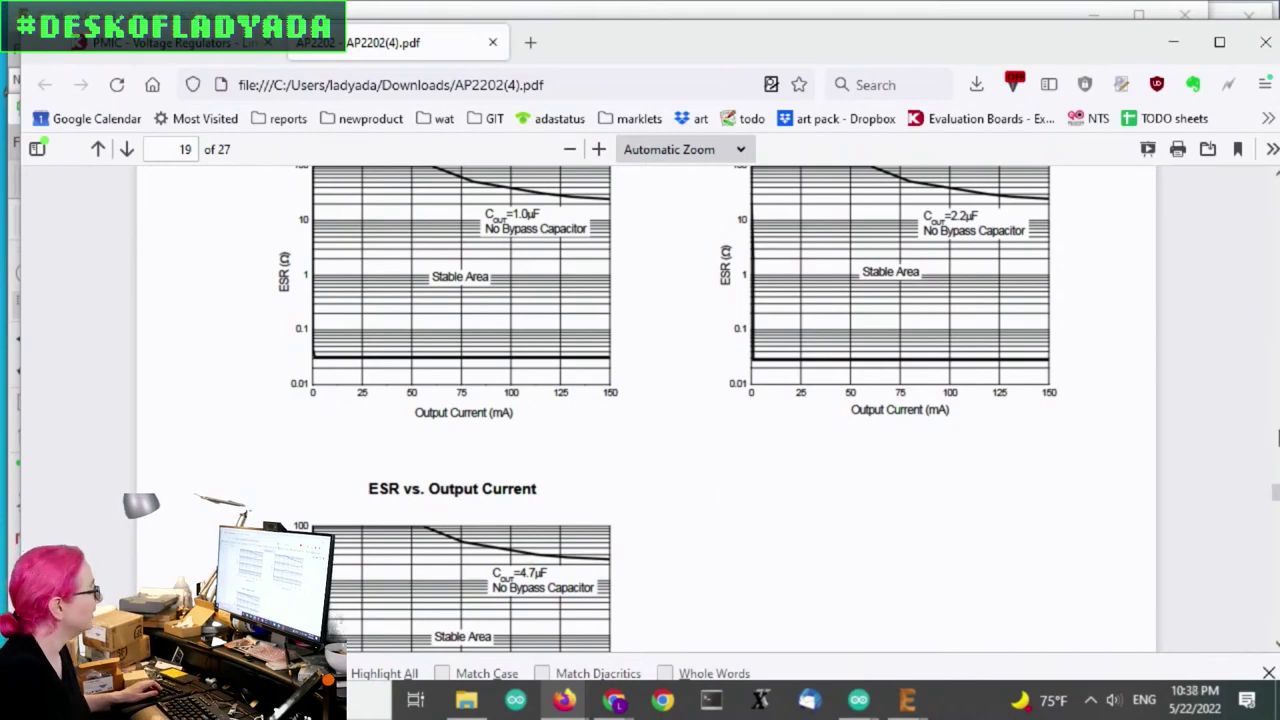
{"action": "left_click_drag", "start_coordinate": [1094, 60], "coordinate": [1067, 47]}
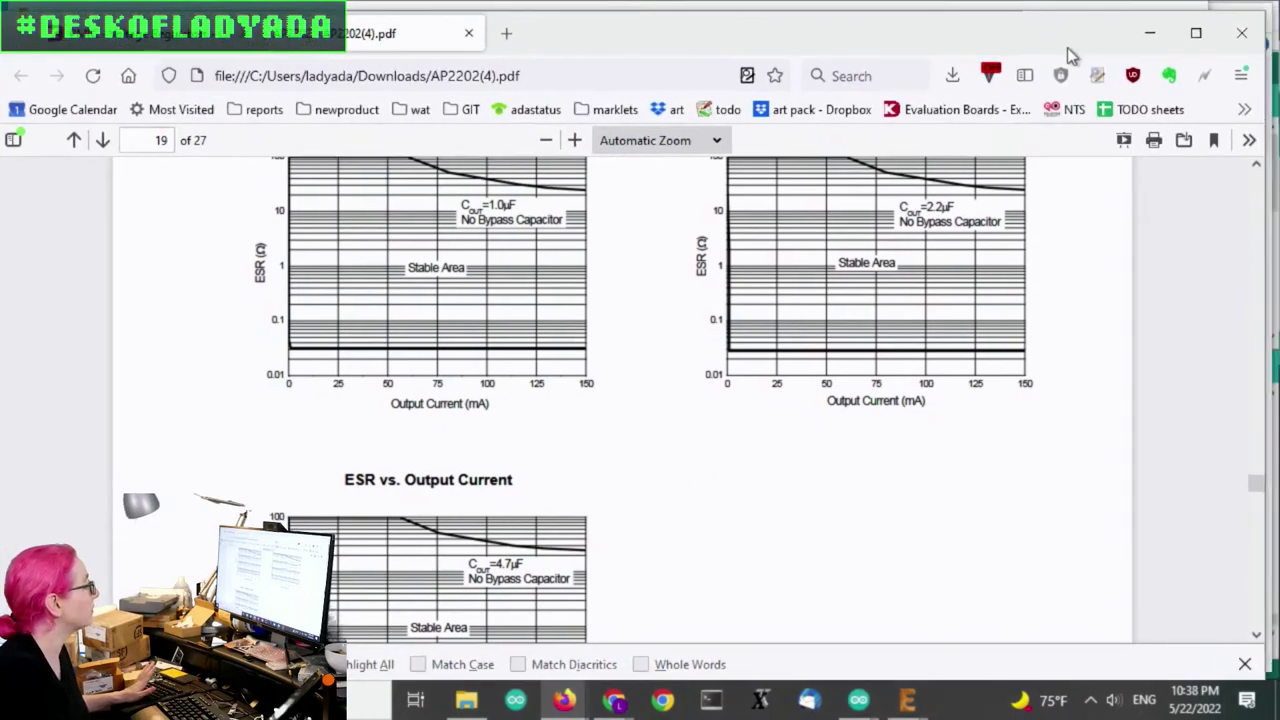
{"action": "left_click_drag", "start_coordinate": [1256, 486], "coordinate": [1257, 251]}
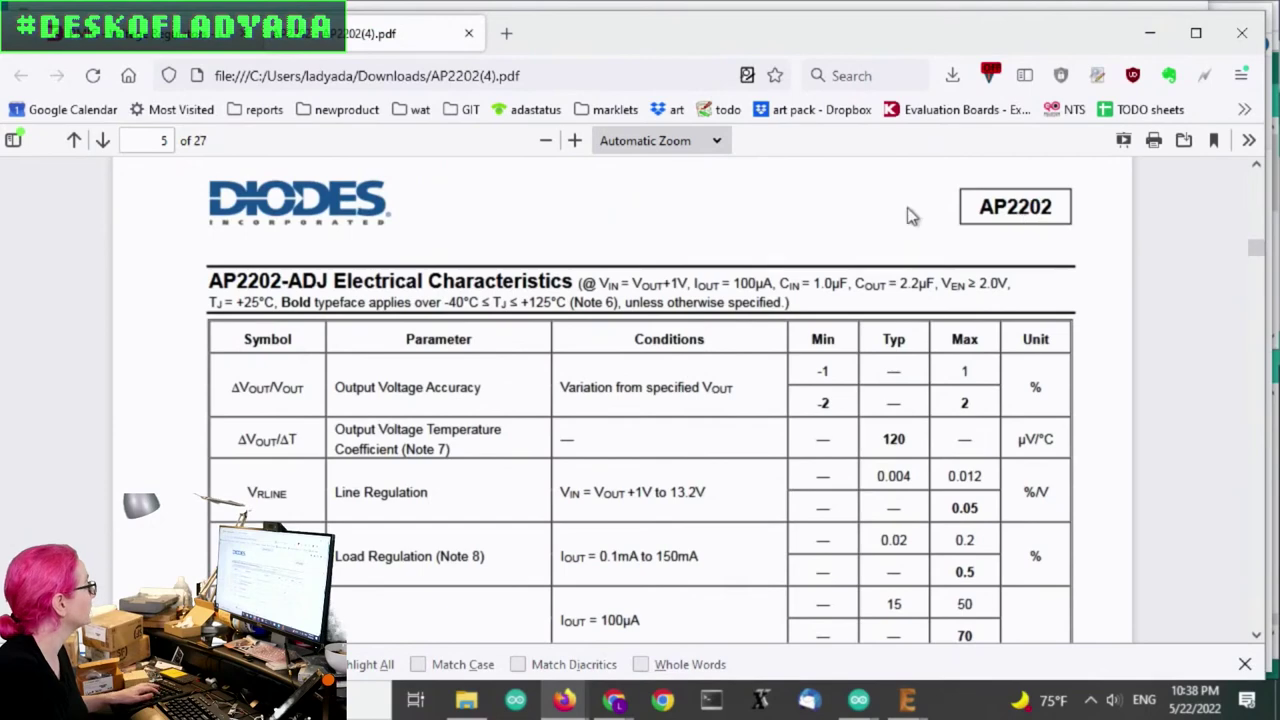
{"action": "scroll", "coordinate": [910, 215], "scroll_direction": "up", "scroll_amount": 2}
{"action": "type", "text": "lec"}
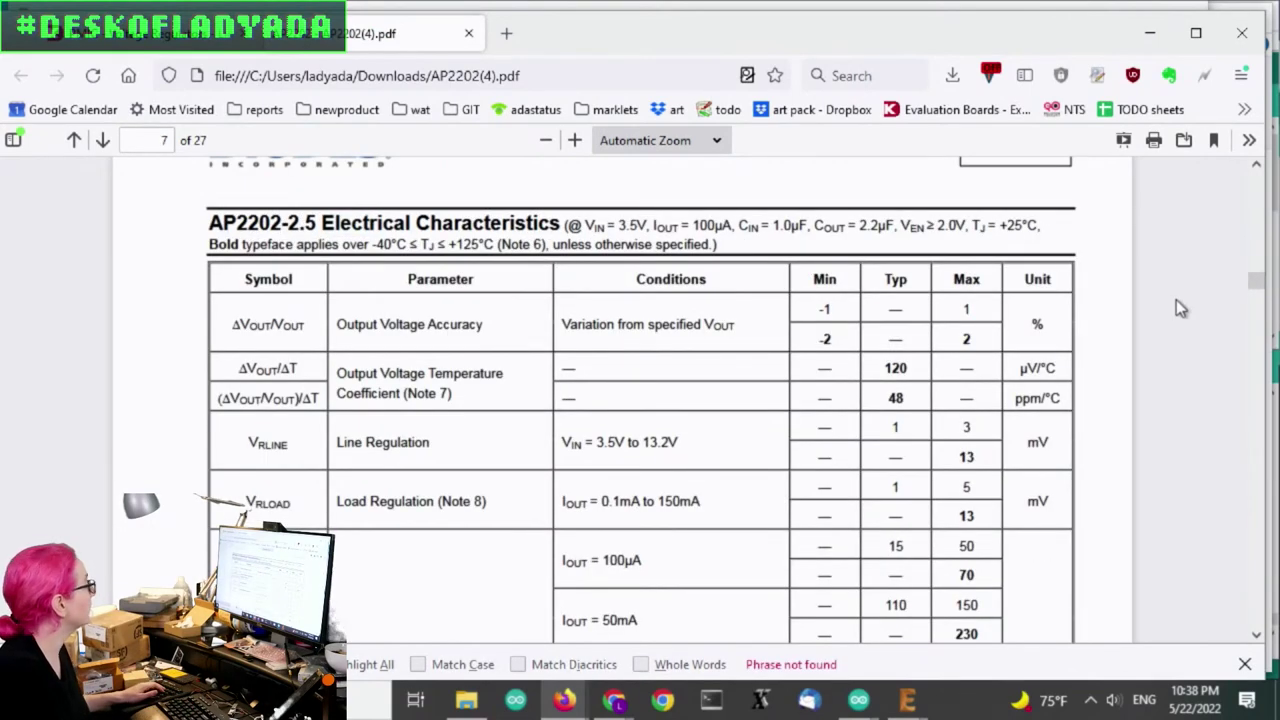
{"action": "key", "text": "BackSpace"}
{"action": "type", "text": "o"}
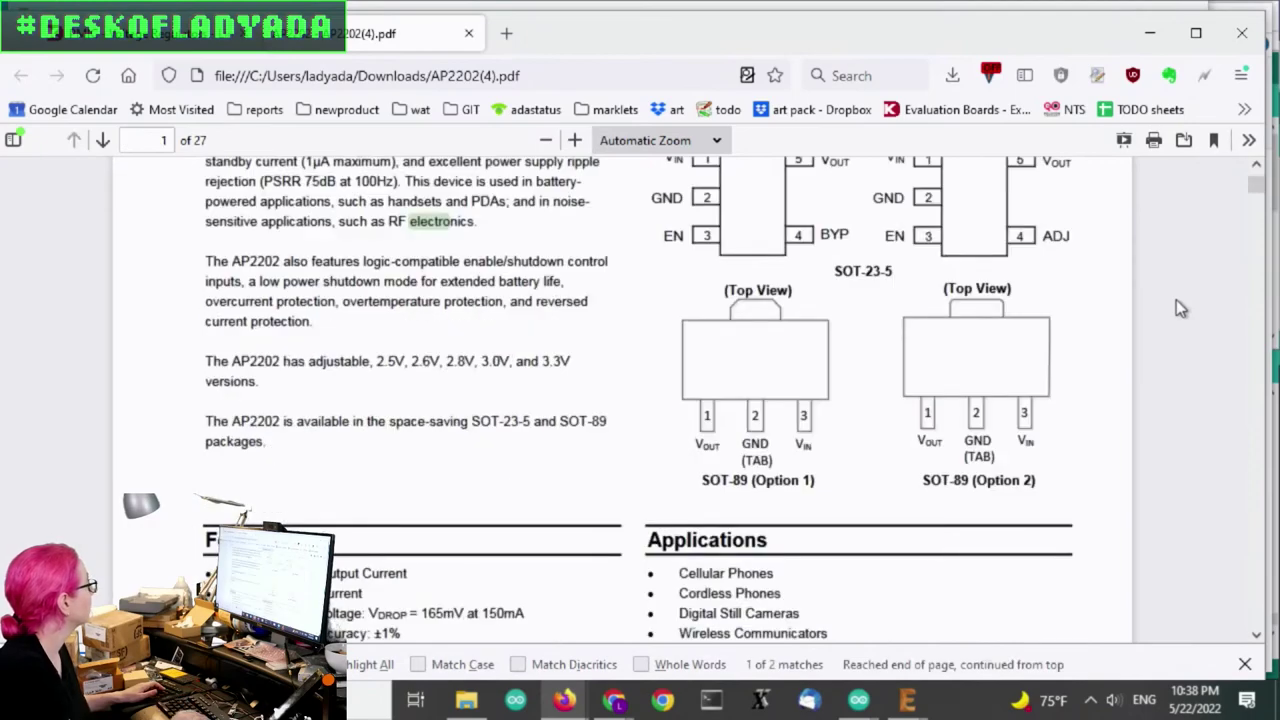
{"action": "type", "text": "l"}
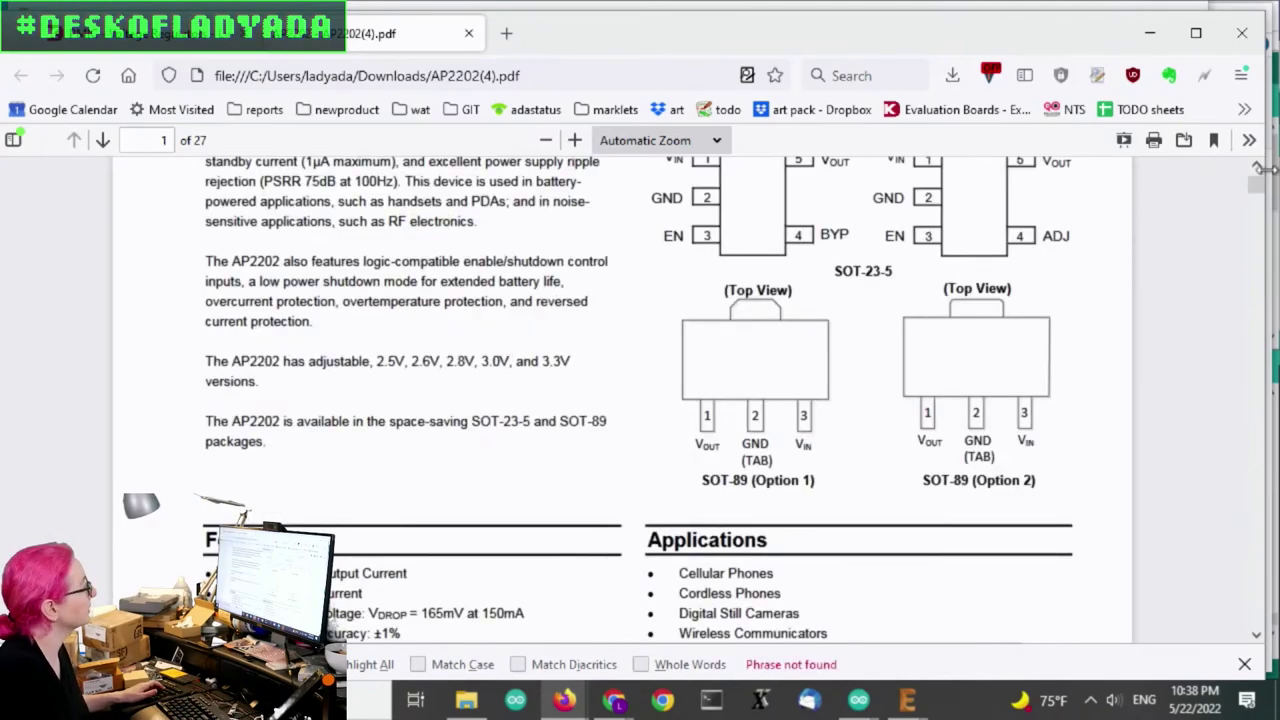
Step: Scroll back to page 1 showing the SOT-89 pin options, Features and Applications
{"action": "scroll", "coordinate": [1258, 195], "scroll_direction": "up", "scroll_amount": 3}
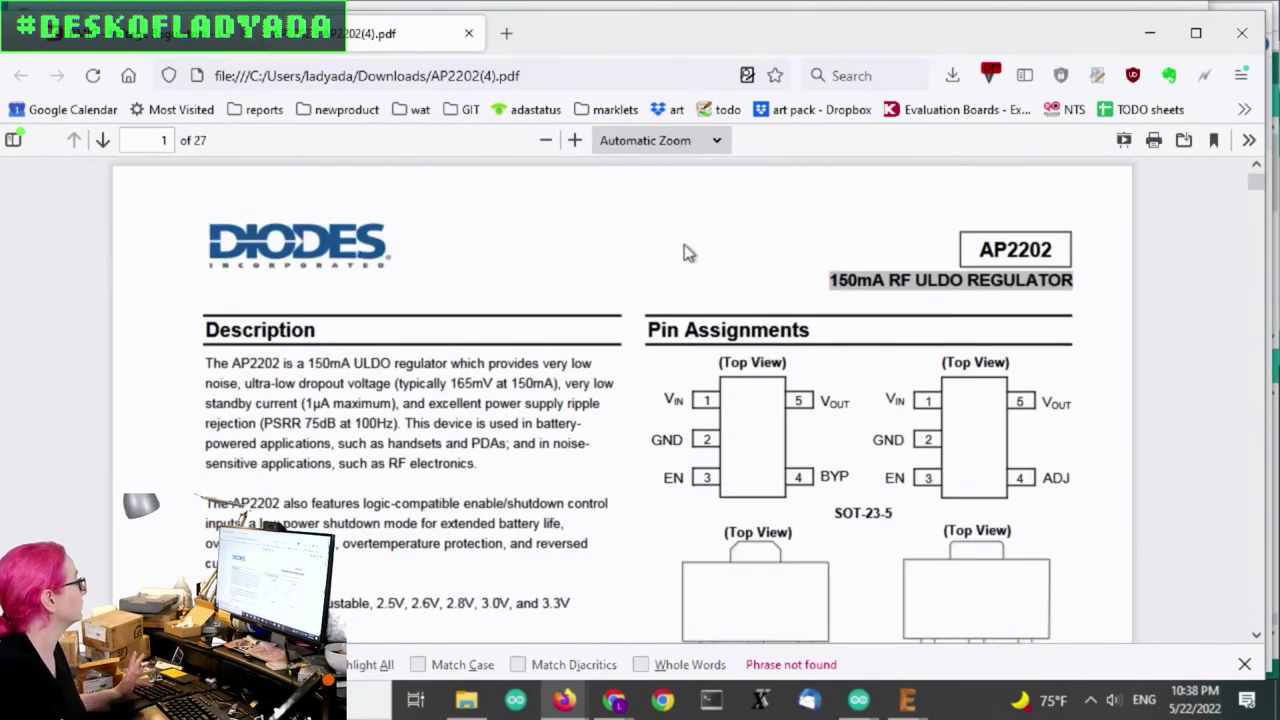
{"action": "scroll", "coordinate": [700, 262], "scroll_direction": "down", "scroll_amount": 5}
{"action": "scroll", "coordinate": [770, 280], "scroll_direction": "down", "scroll_amount": 4}
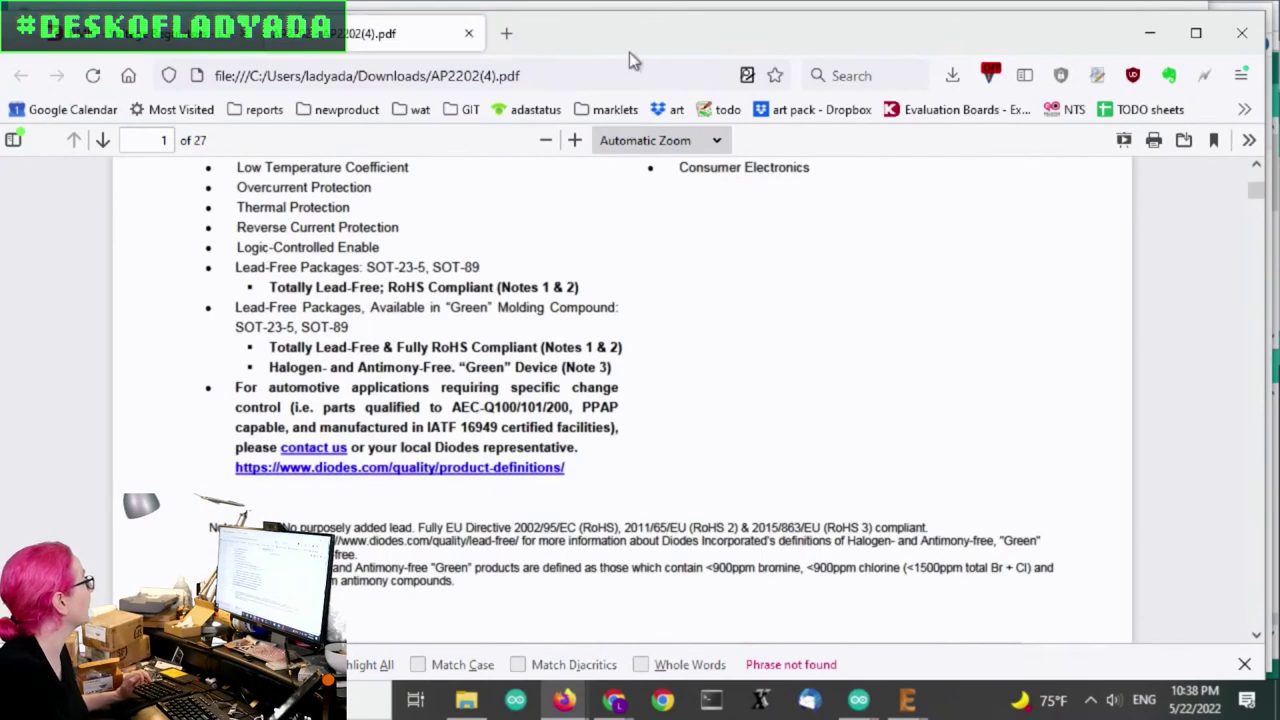
{"action": "scroll", "coordinate": [821, 360], "scroll_direction": "up", "scroll_amount": 4}
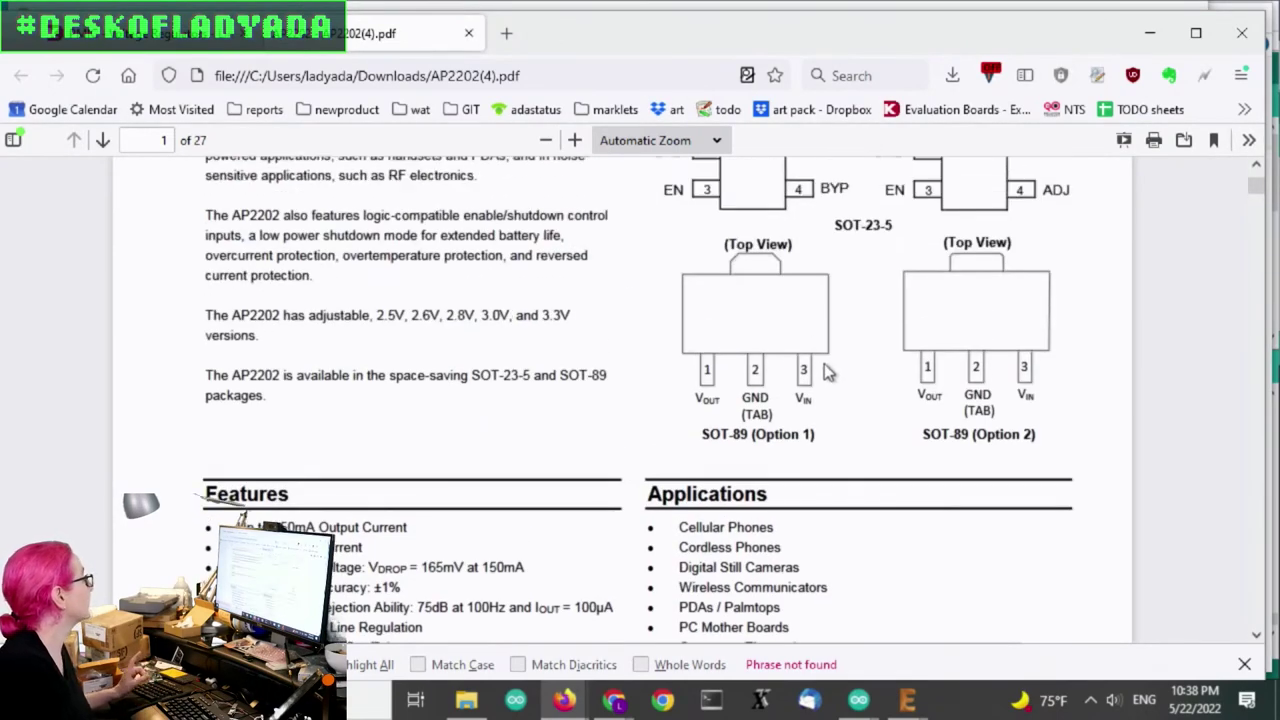
{"action": "left_click", "coordinate": [222, 45]}
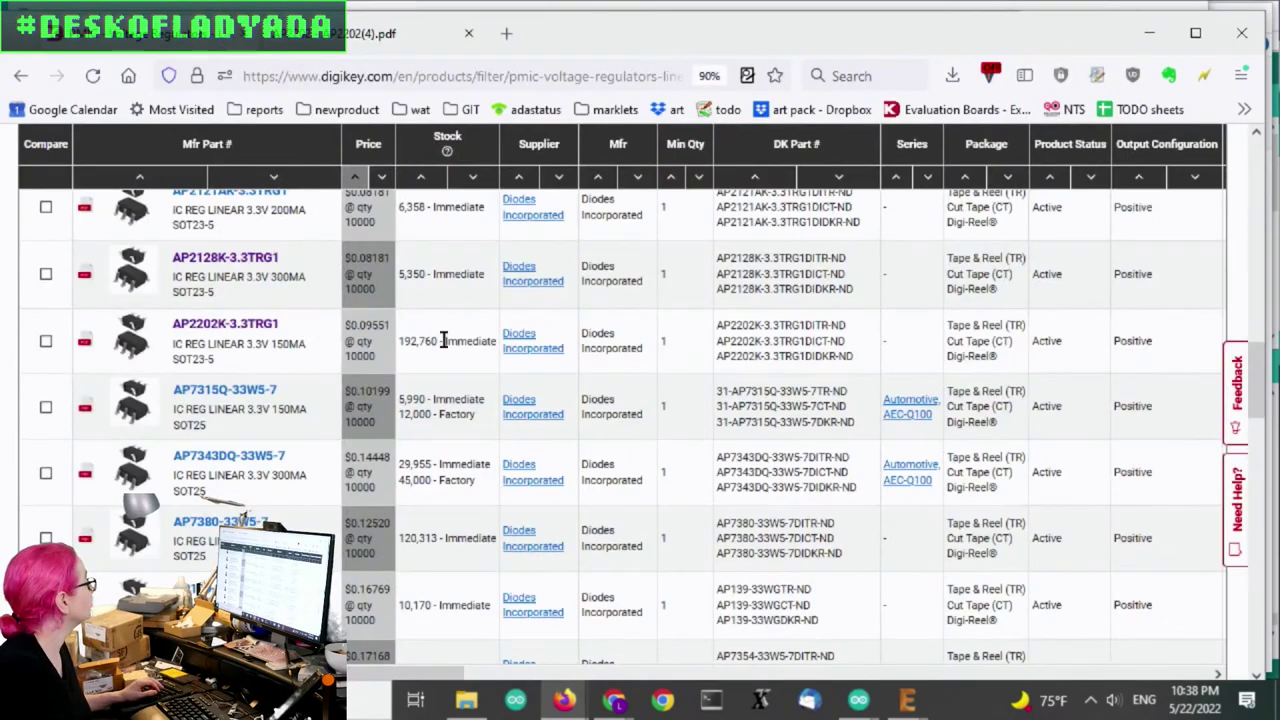
{"action": "scroll", "coordinate": [445, 350], "scroll_direction": "down", "scroll_amount": 2}
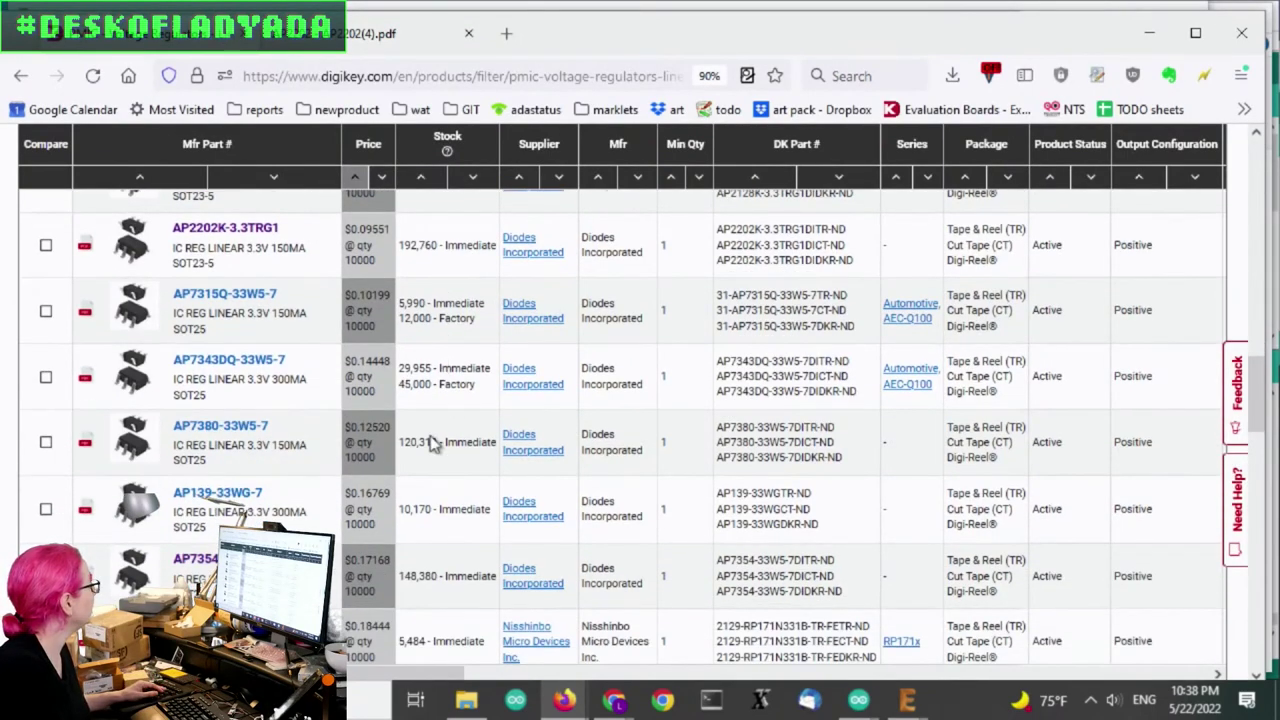
{"action": "left_click_drag", "start_coordinate": [174, 428], "coordinate": [272, 432]}
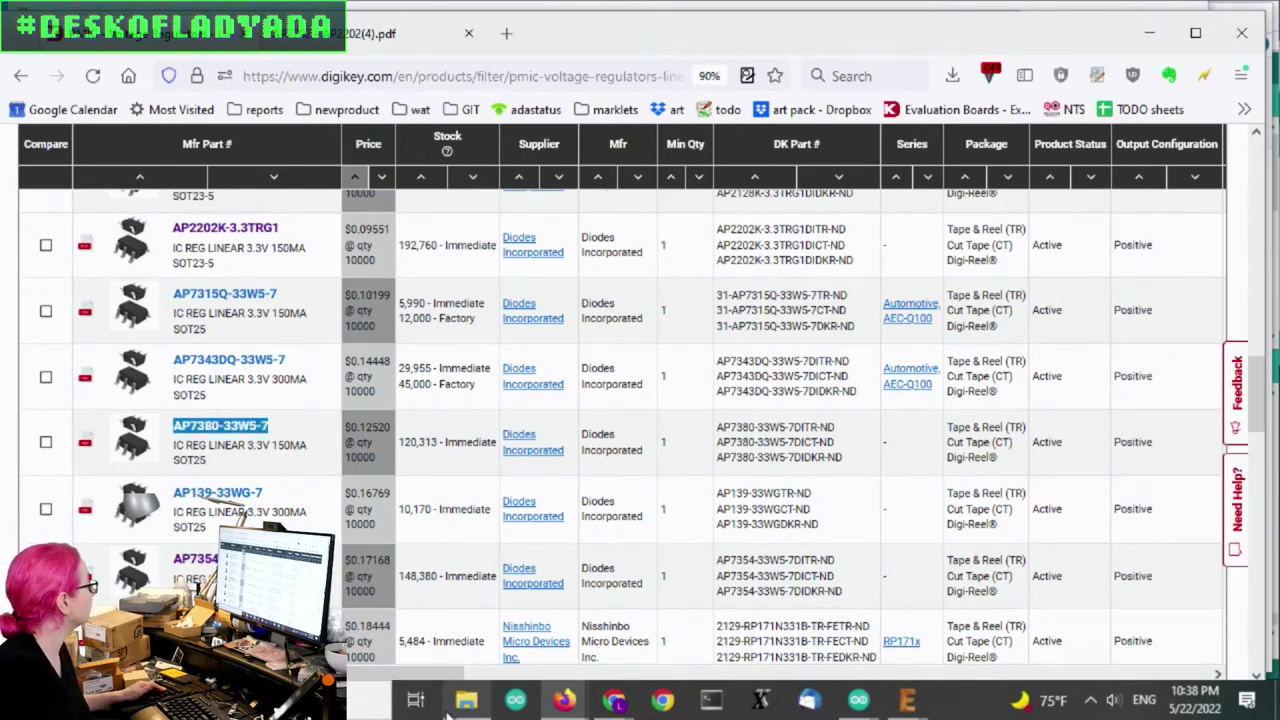
{"action": "left_click_drag", "start_coordinate": [440, 677], "coordinate": [793, 679]}
{"action": "left_click_drag", "start_coordinate": [1074, 443], "coordinate": [985, 448]}
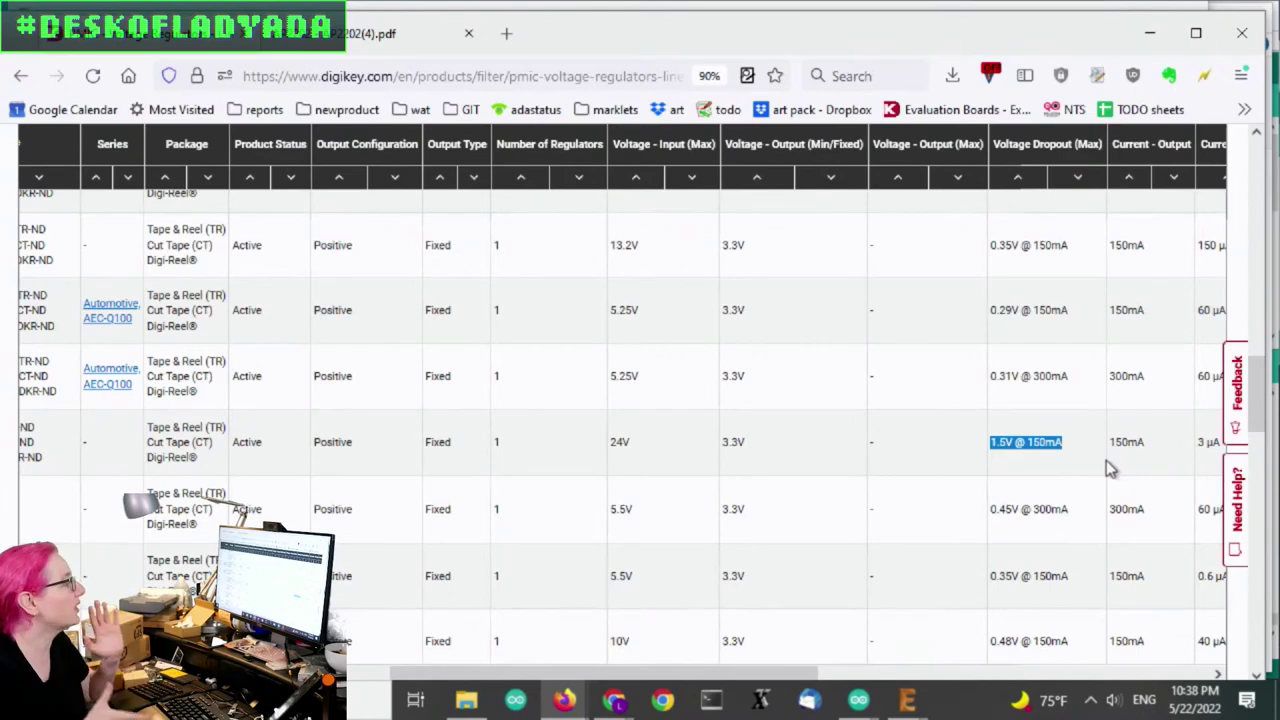
{"action": "scroll", "coordinate": [1006, 275], "scroll_direction": "down", "scroll_amount": 2}
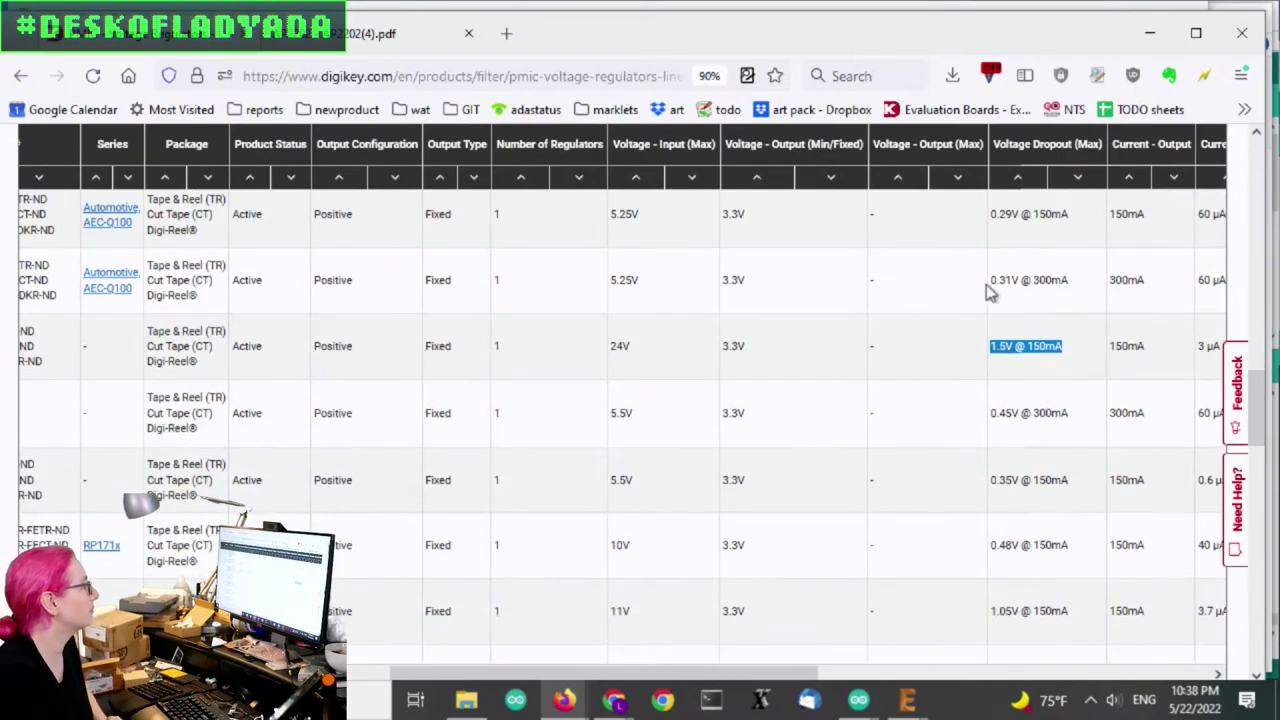
{"action": "scroll", "coordinate": [1100, 388], "scroll_direction": "up", "scroll_amount": 4}
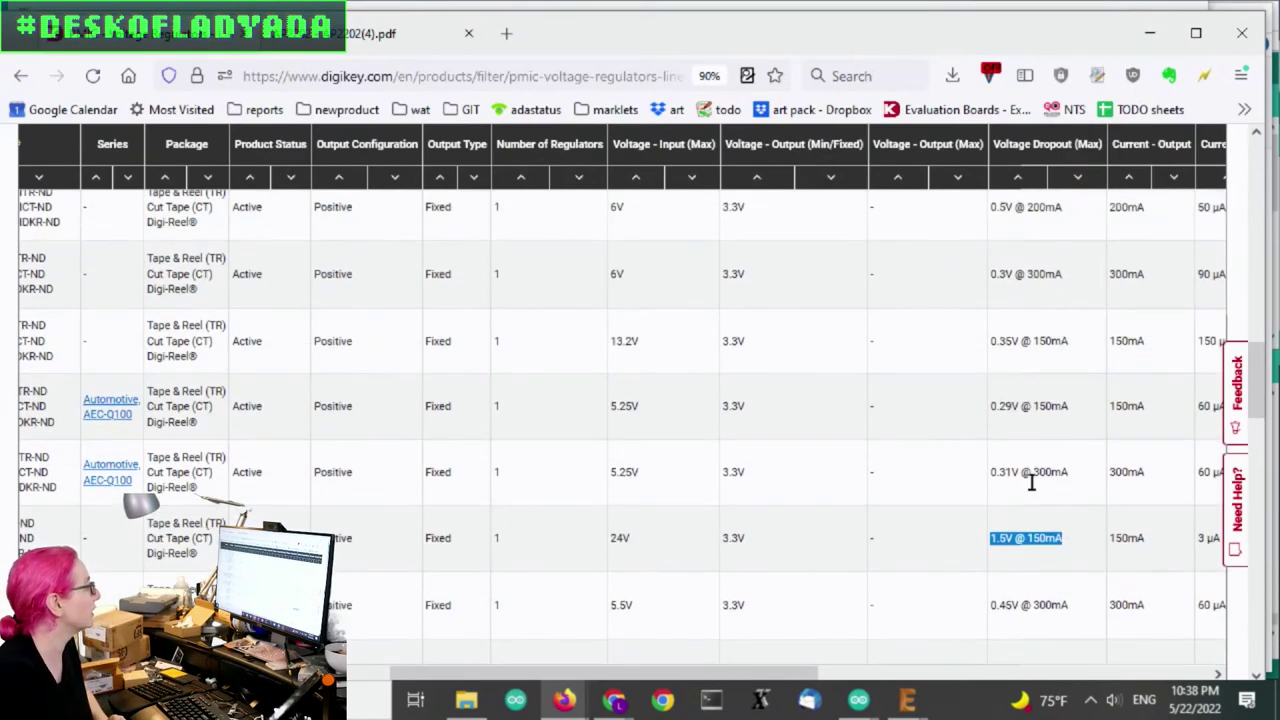
{"action": "left_click_drag", "start_coordinate": [640, 675], "coordinate": [300, 675]}
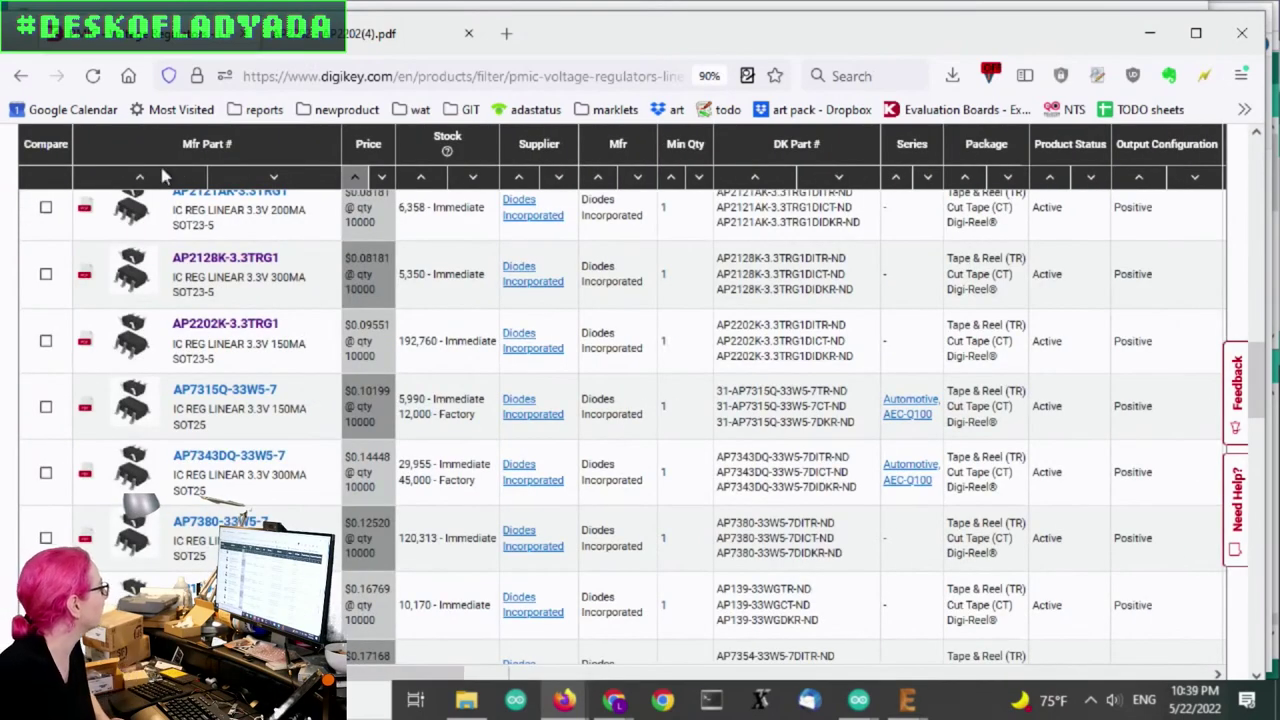
{"action": "scroll", "coordinate": [590, 483], "scroll_direction": "down", "scroll_amount": 2}
{"action": "scroll", "coordinate": [590, 483], "scroll_direction": "down", "scroll_amount": 2}
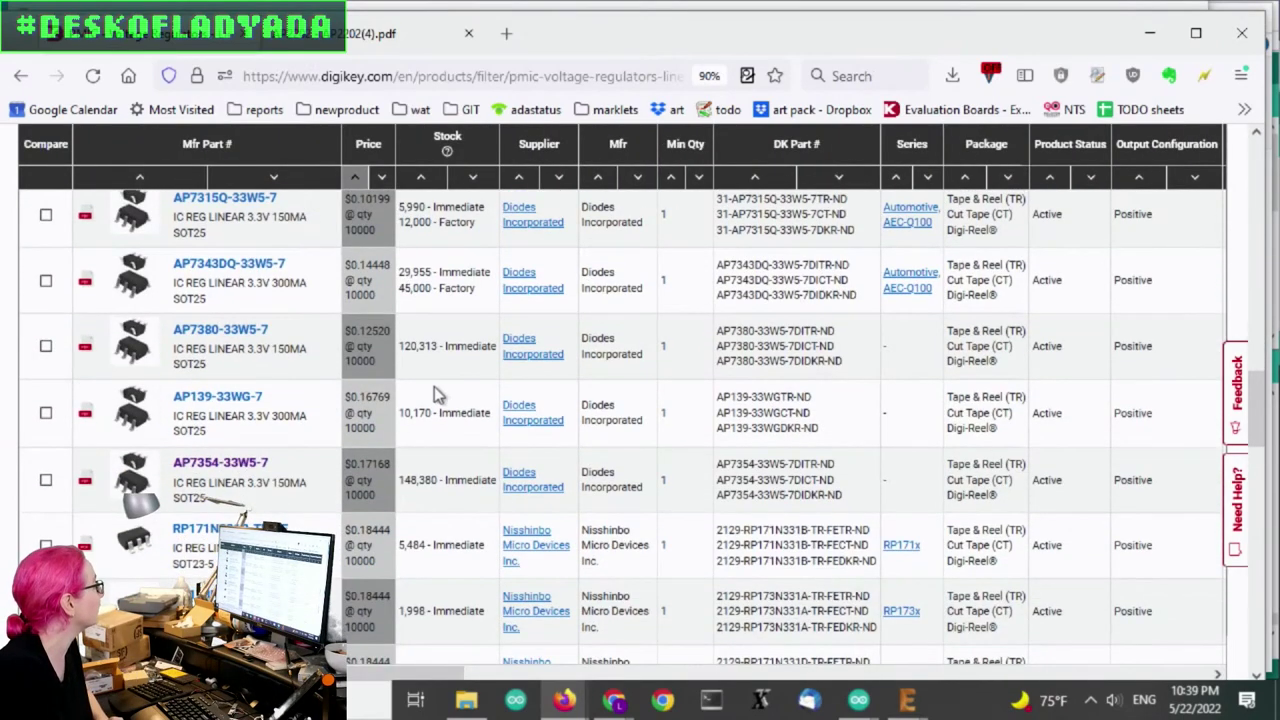
{"action": "scroll", "coordinate": [427, 483], "scroll_direction": "down", "scroll_amount": 2}
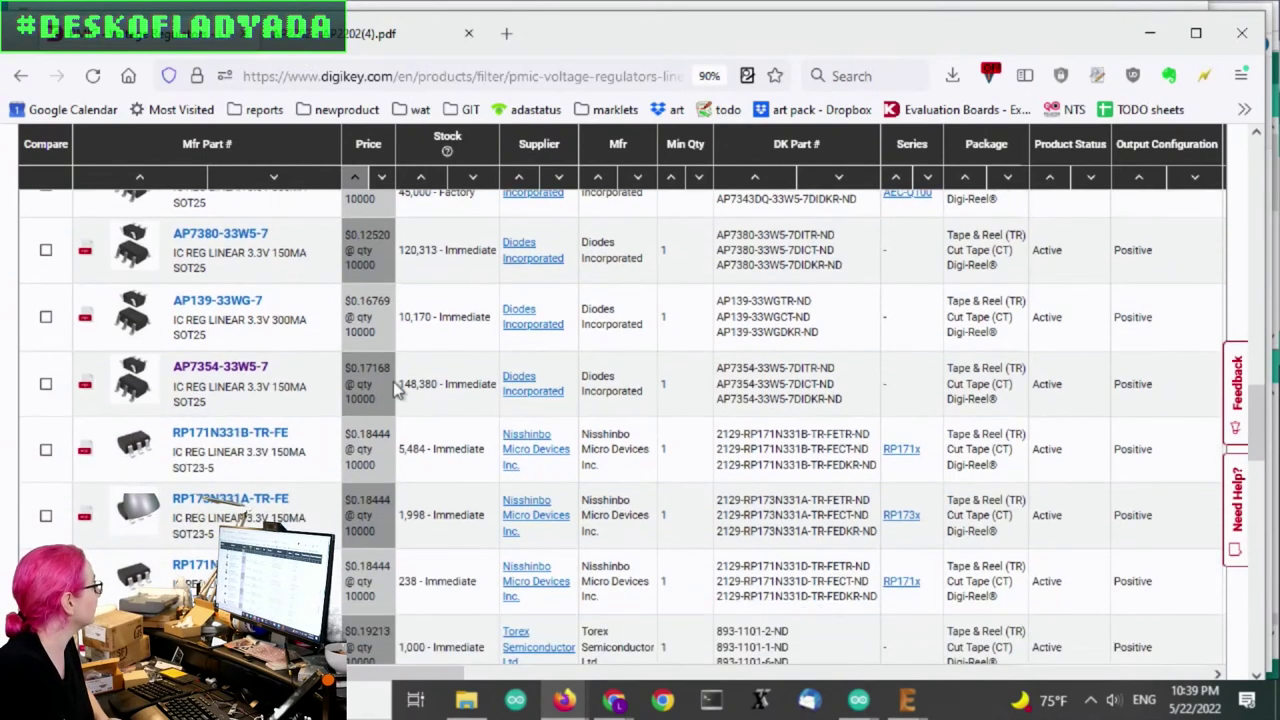
{"action": "left_click_drag", "start_coordinate": [167, 369], "coordinate": [488, 390]}
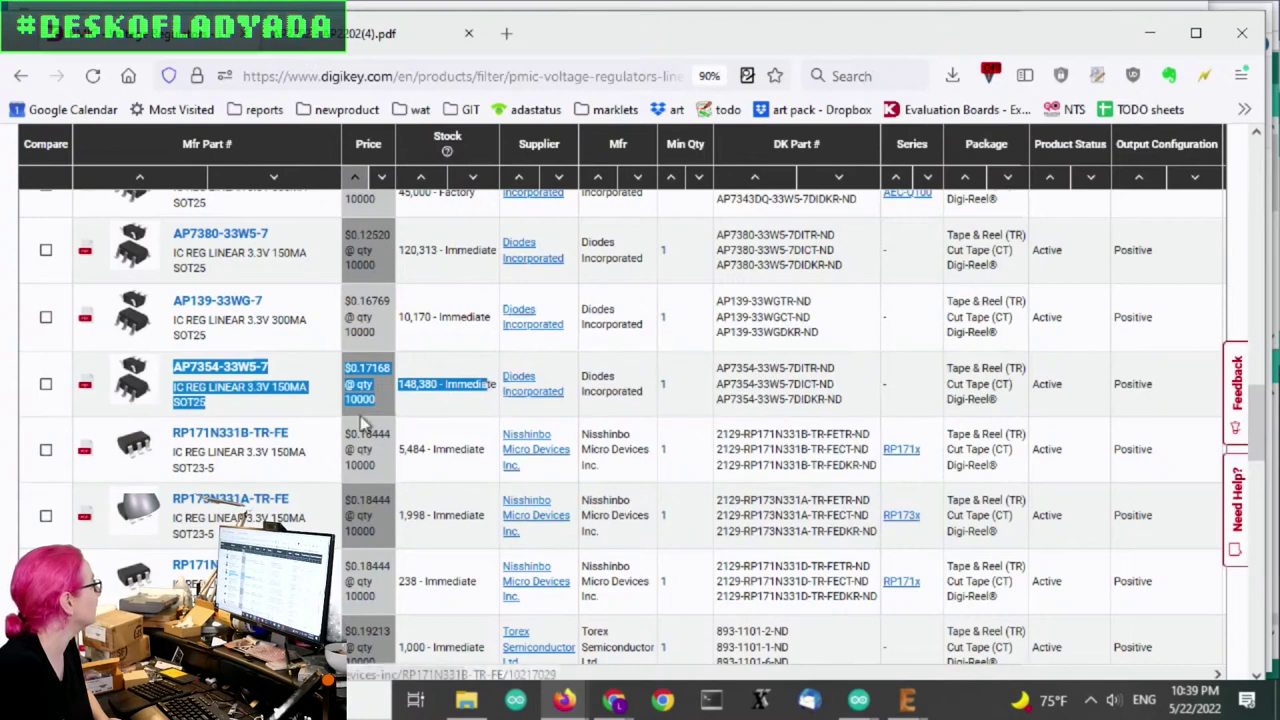
{"action": "left_click", "coordinate": [403, 370]}
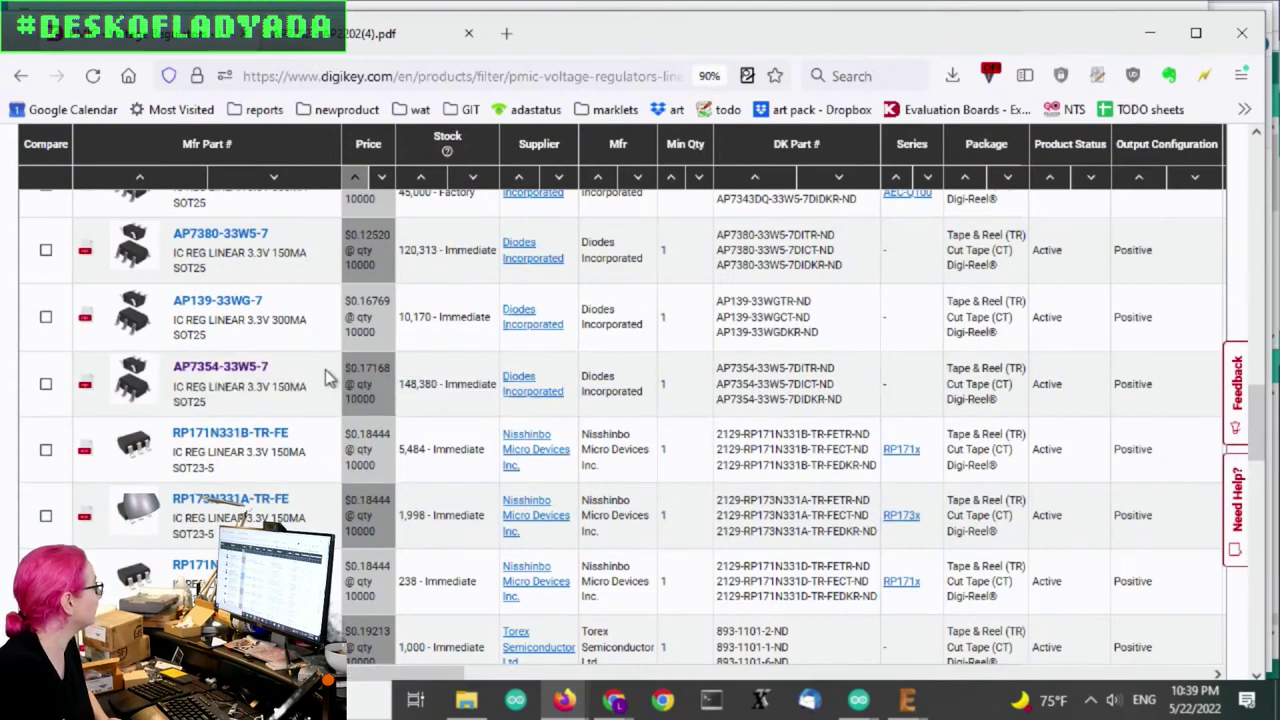
{"action": "scroll", "coordinate": [395, 385], "scroll_direction": "up", "scroll_amount": 5}
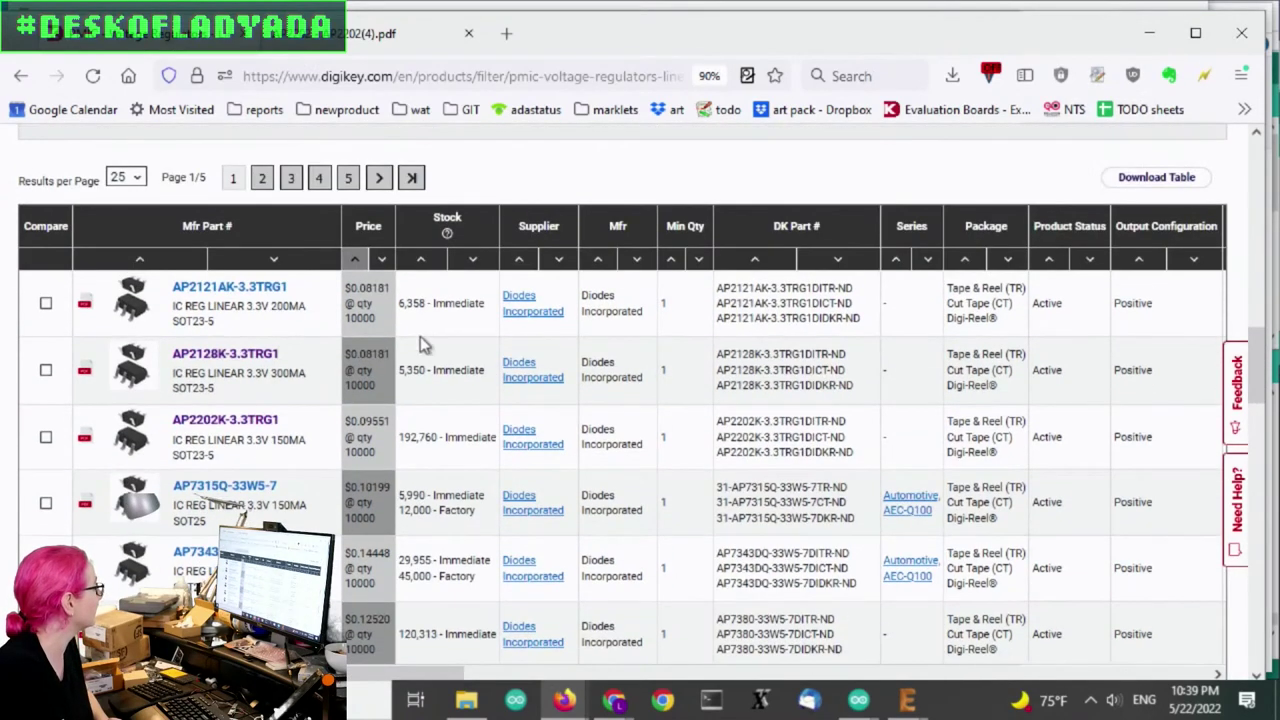
{"action": "scroll", "coordinate": [498, 404], "scroll_direction": "down", "scroll_amount": 3}
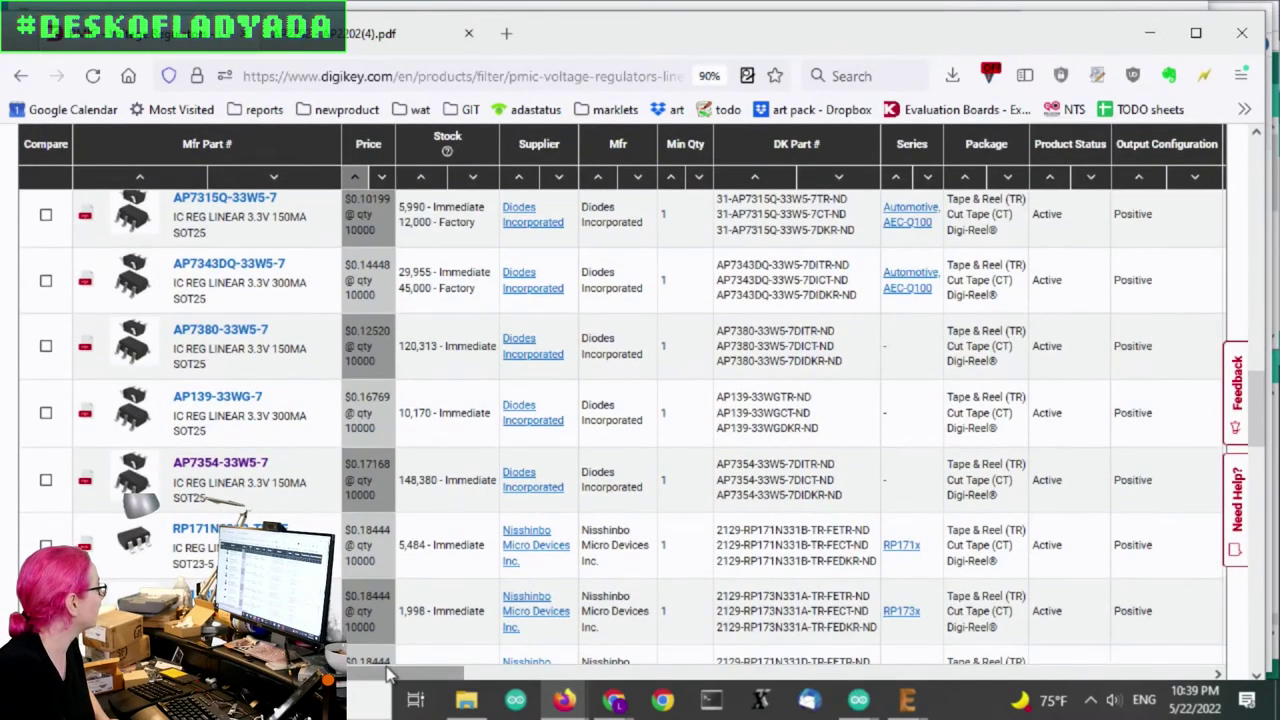
{"action": "left_click_drag", "start_coordinate": [373, 680], "coordinate": [953, 676]}
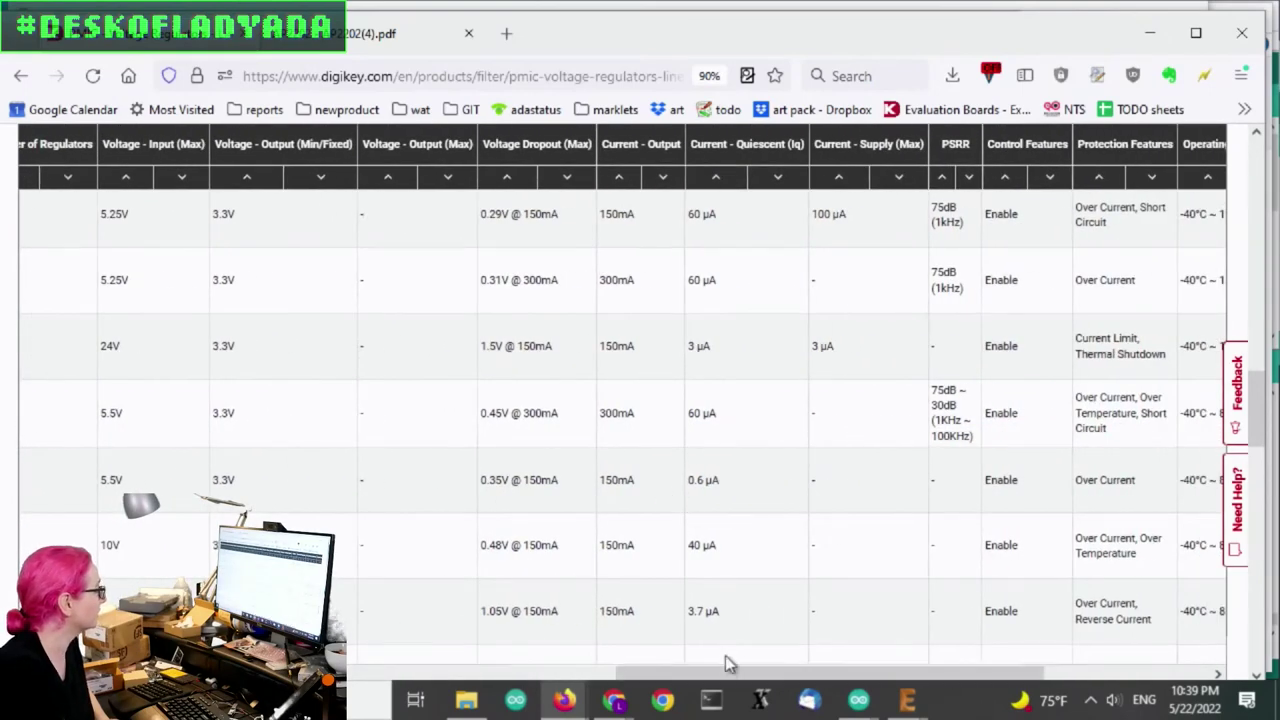
{"action": "scroll", "coordinate": [730, 676], "scroll_direction": "left", "scroll_amount": 2}
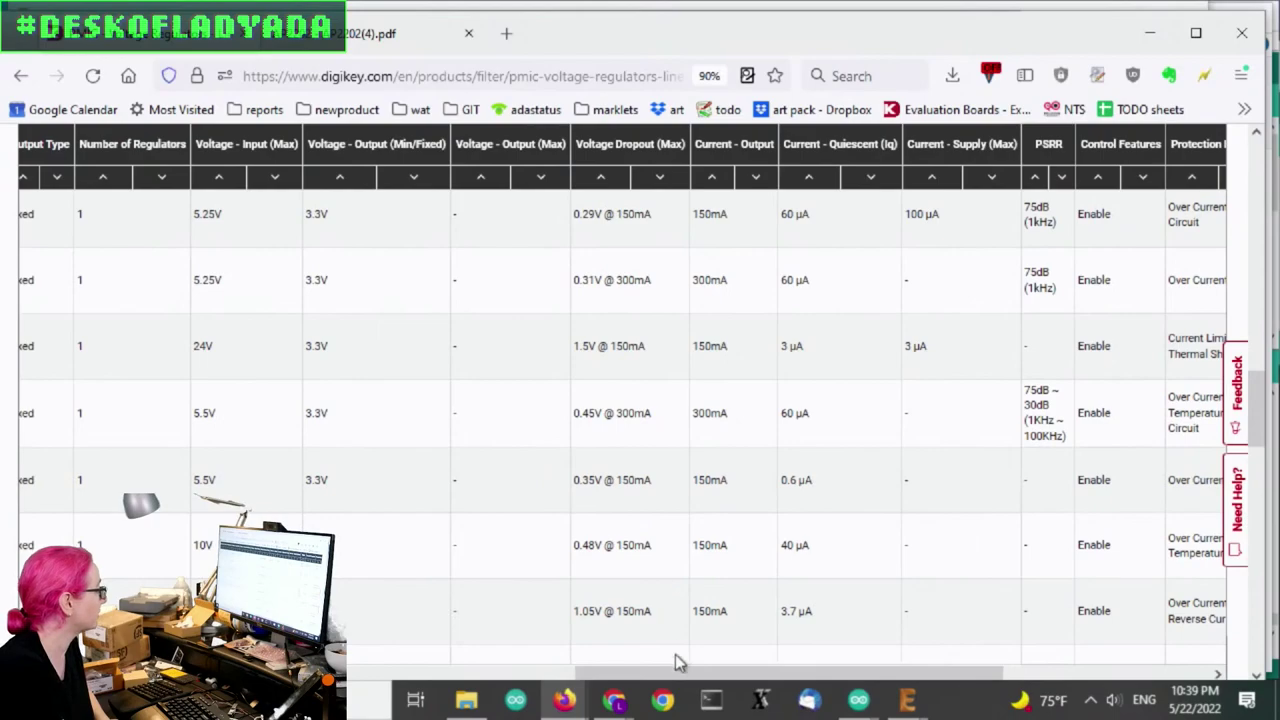
{"action": "left_click_drag", "start_coordinate": [679, 671], "coordinate": [60, 677]}
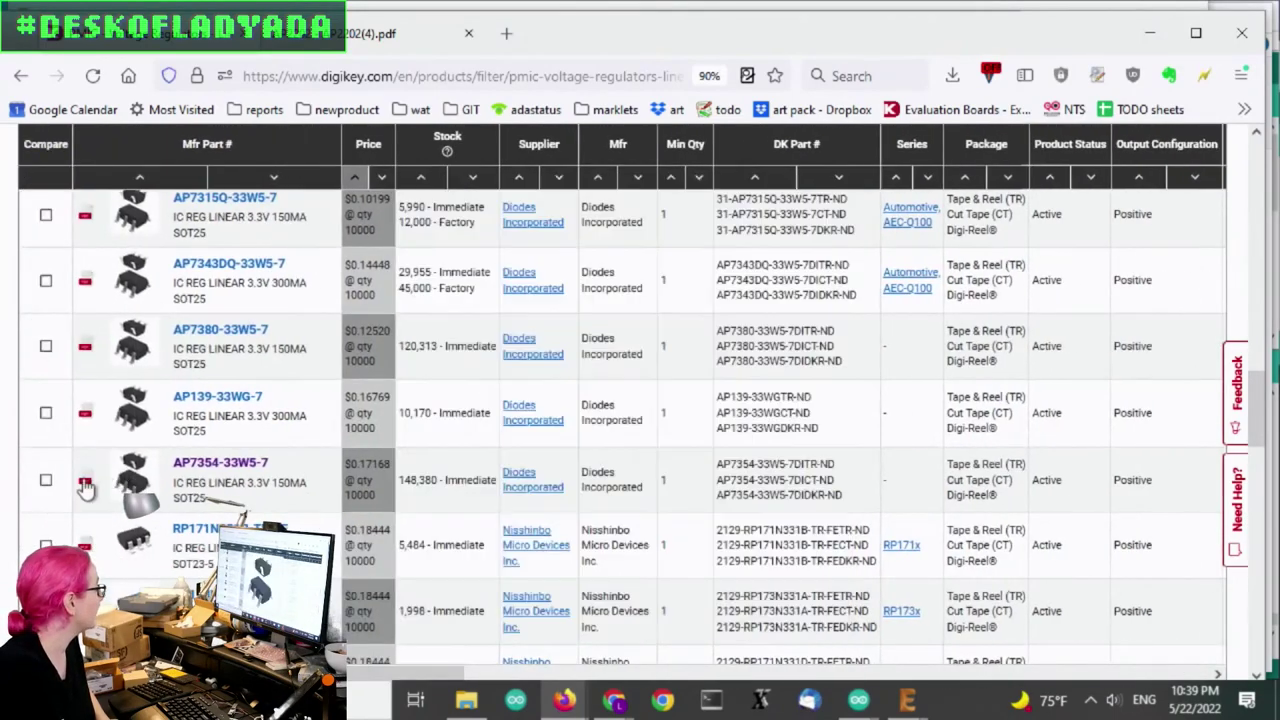
Step: Download the AP7354-33W5-7 datasheet and open AP7354.pdf in its own viewer tab
{"action": "left_click", "coordinate": [84, 490]}
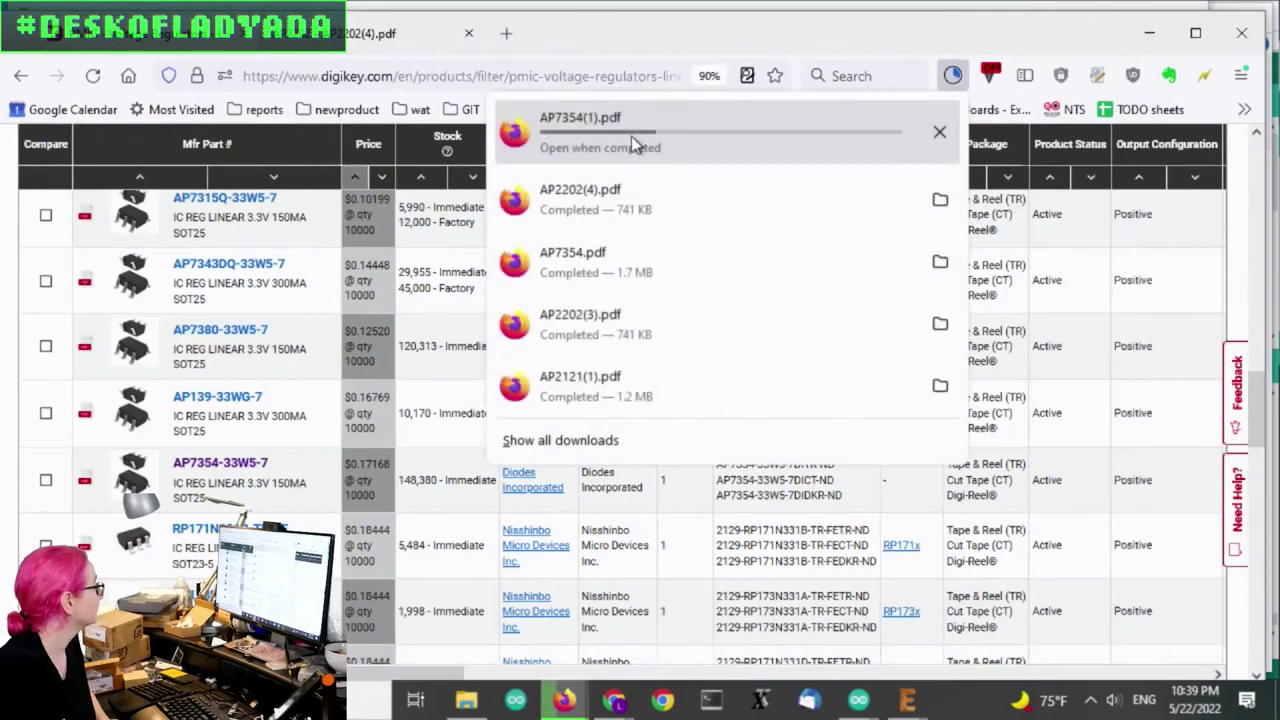
{"action": "left_click", "coordinate": [631, 136]}
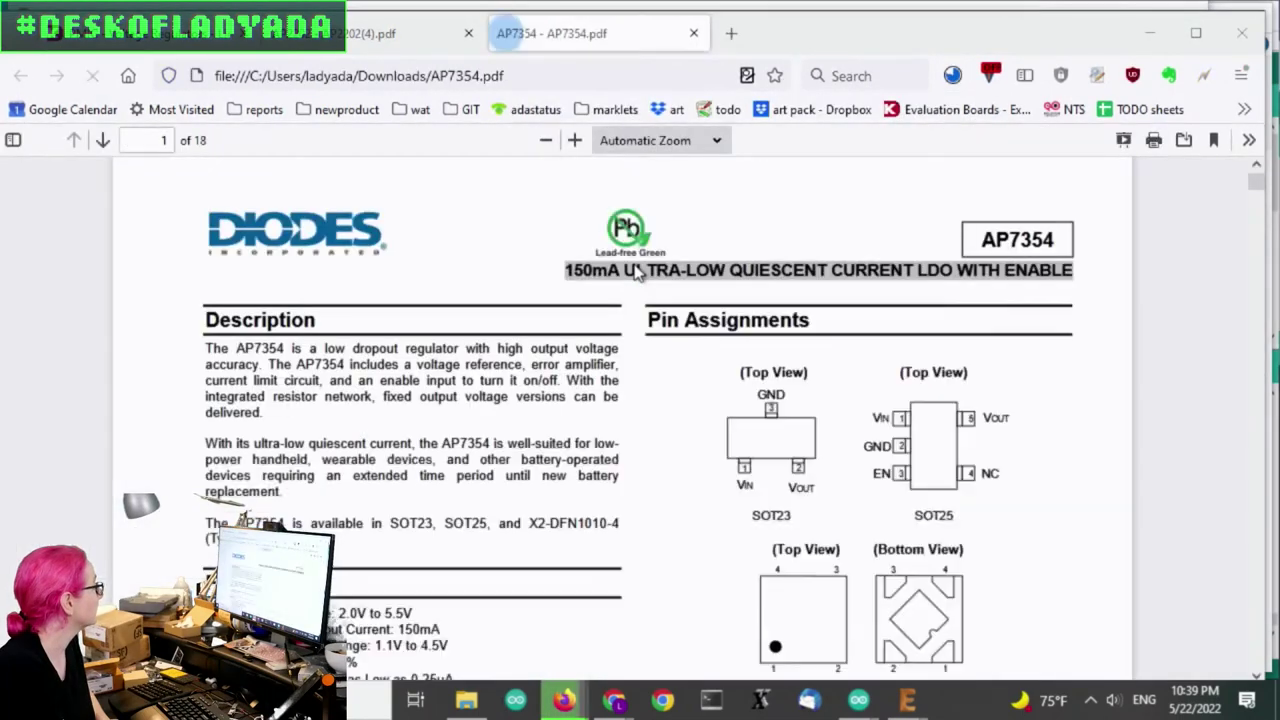
{"action": "scroll", "coordinate": [1121, 316], "scroll_direction": "down", "scroll_amount": 2}
{"action": "scroll", "coordinate": [1125, 323], "scroll_direction": "down", "scroll_amount": 1}
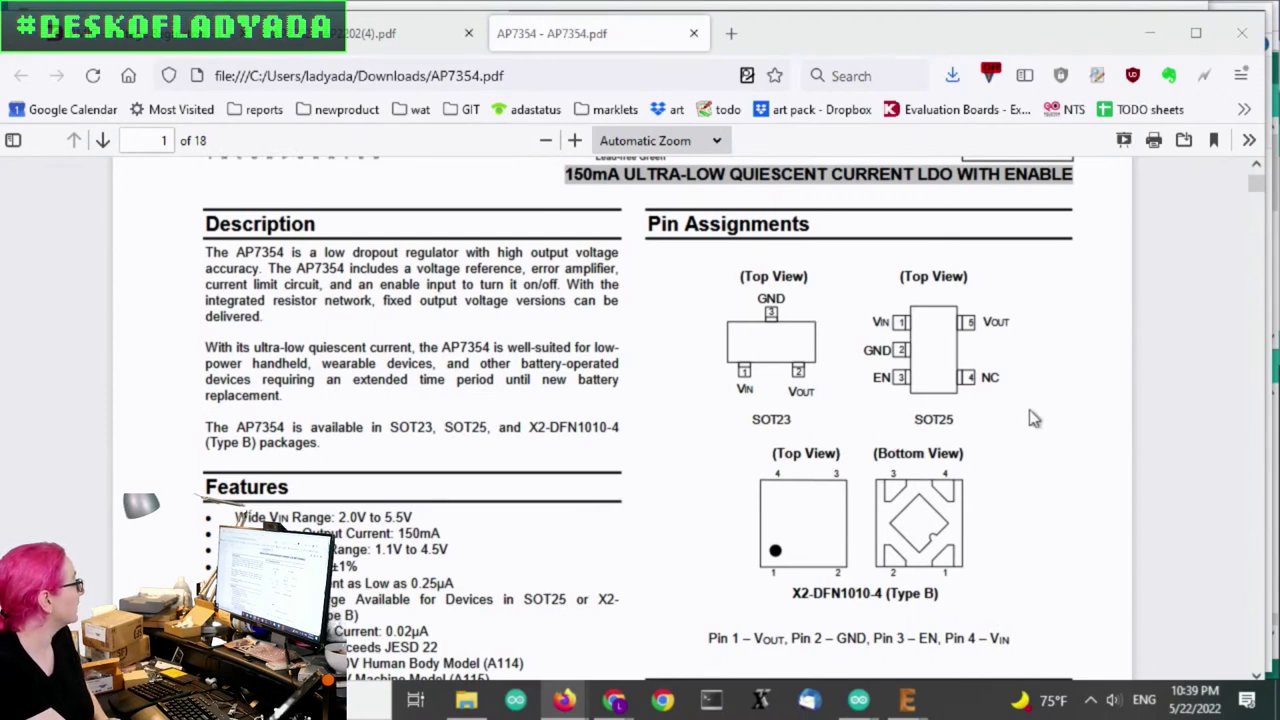
{"action": "scroll", "coordinate": [1033, 418], "scroll_direction": "down", "scroll_amount": 3}
{"action": "scroll", "coordinate": [636, 364], "scroll_direction": "down", "scroll_amount": 3}
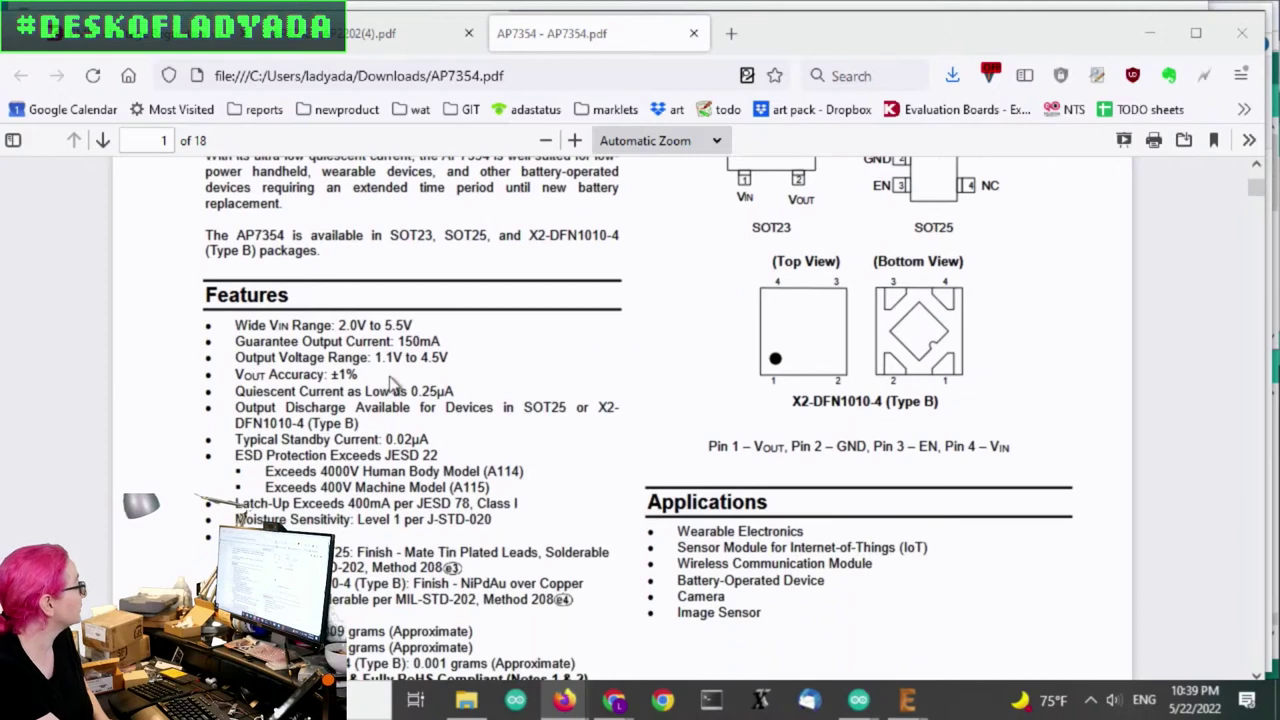
Step: Review the Features, noting the 5.5V input limit, then return to the Digi-Key results
{"action": "double_click", "coordinate": [393, 325]}
{"action": "left_click_drag", "start_coordinate": [453, 340], "coordinate": [455, 345]}
{"action": "left_click", "coordinate": [540, 378]}
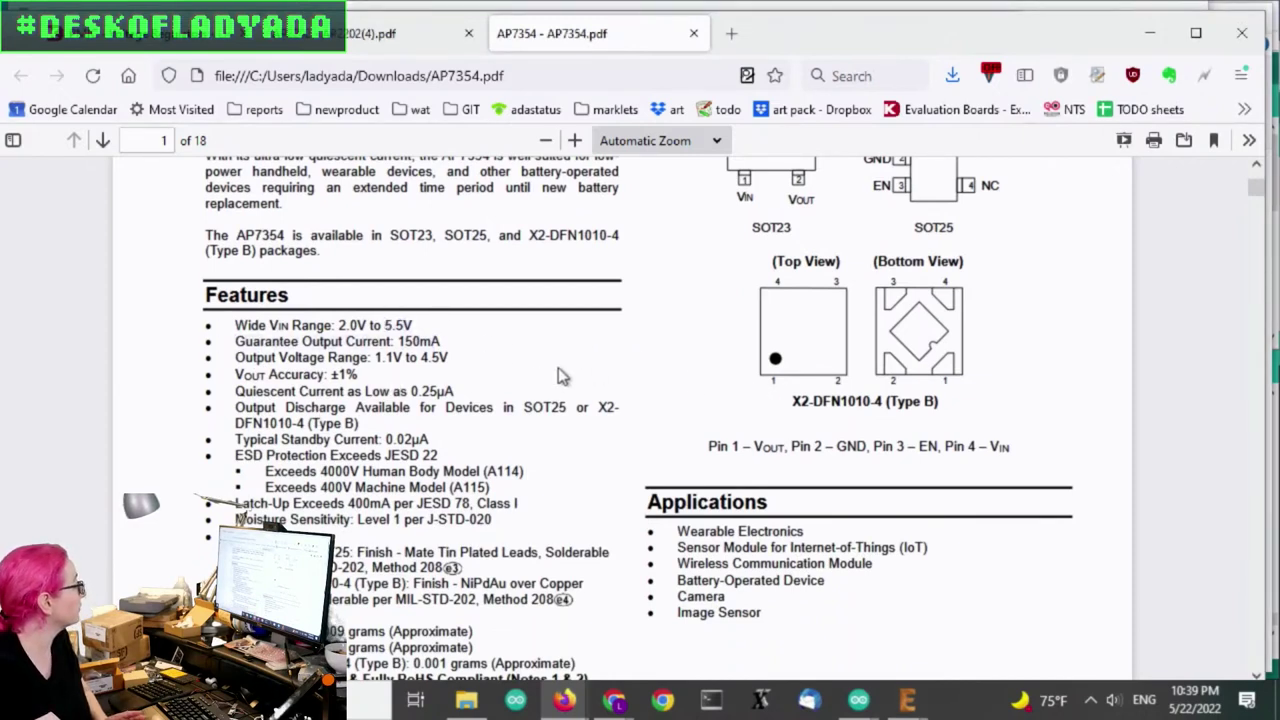
{"action": "scroll", "coordinate": [558, 374], "scroll_direction": "down", "scroll_amount": 3}
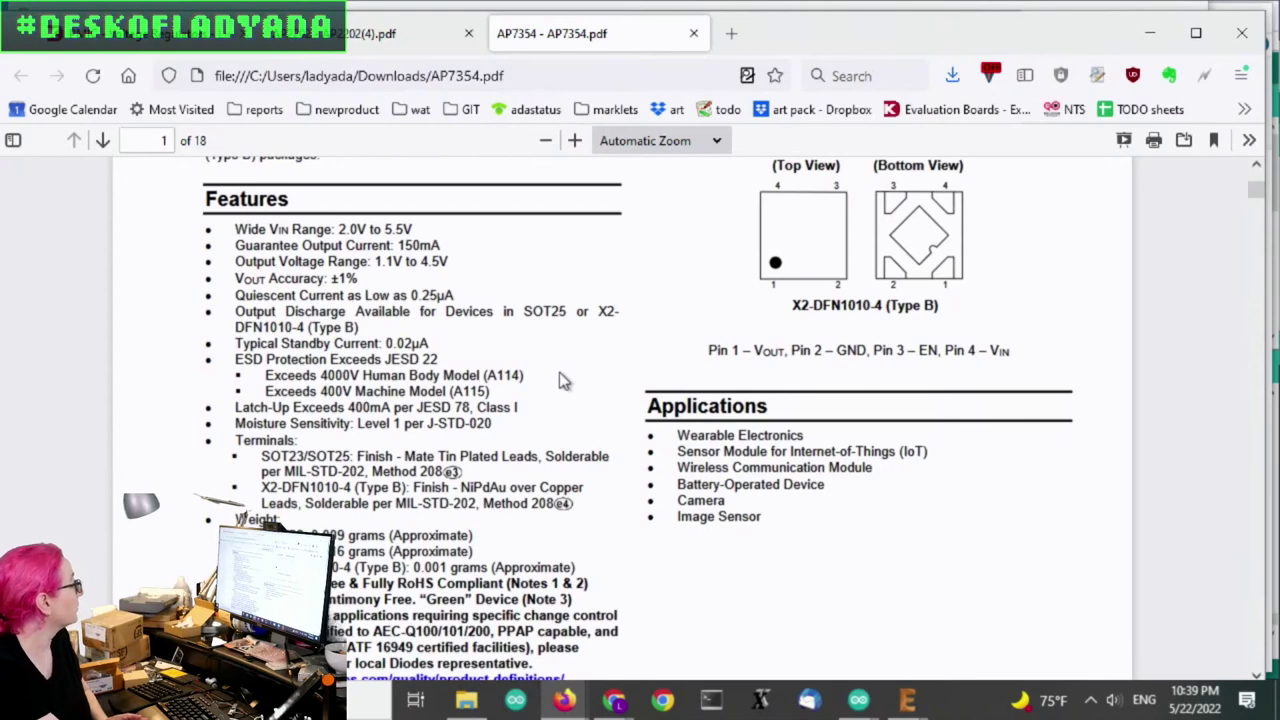
{"action": "scroll", "coordinate": [560, 375], "scroll_direction": "down", "scroll_amount": 3}
{"action": "left_click", "coordinate": [165, 45]}
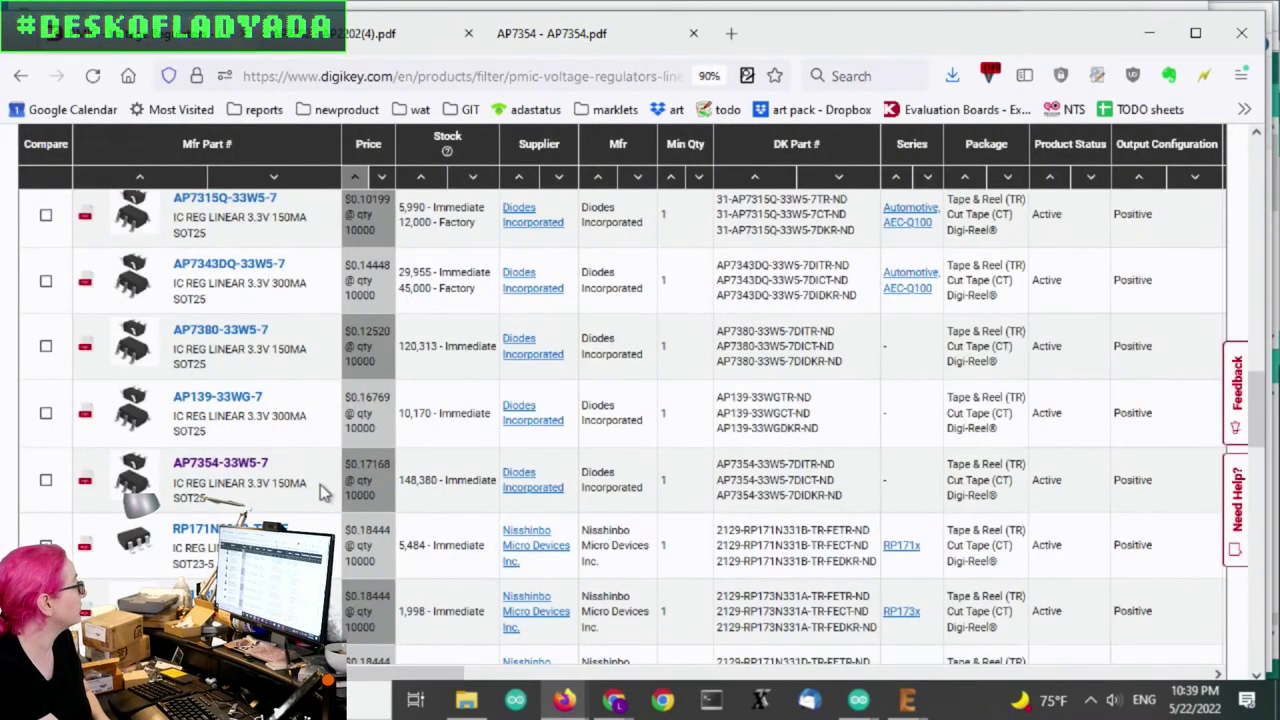
{"action": "scroll", "coordinate": [325, 490], "scroll_direction": "down", "scroll_amount": 1}
{"action": "scroll", "coordinate": [327, 490], "scroll_direction": "up", "scroll_amount": 5}
{"action": "scroll", "coordinate": [327, 484], "scroll_direction": "down", "scroll_amount": 2}
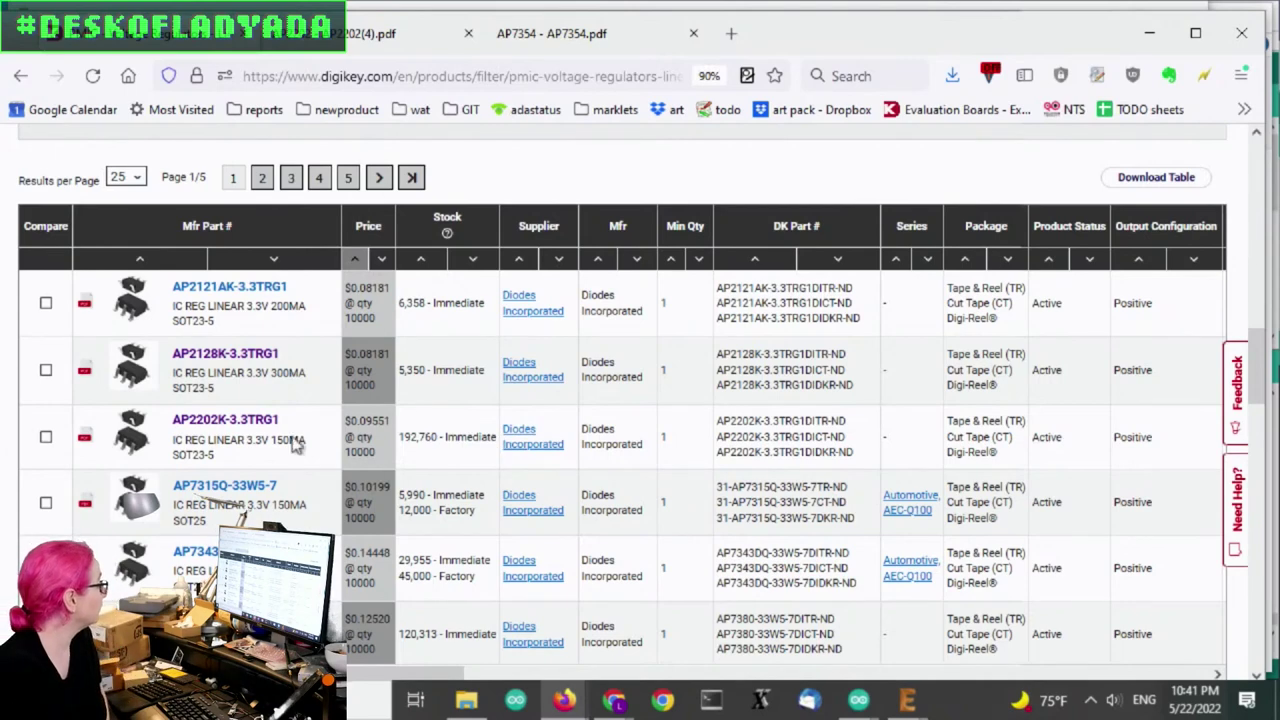
{"action": "scroll", "coordinate": [588, 514], "scroll_direction": "down", "scroll_amount": 2}
{"action": "scroll", "coordinate": [588, 510], "scroll_direction": "down", "scroll_amount": 1}
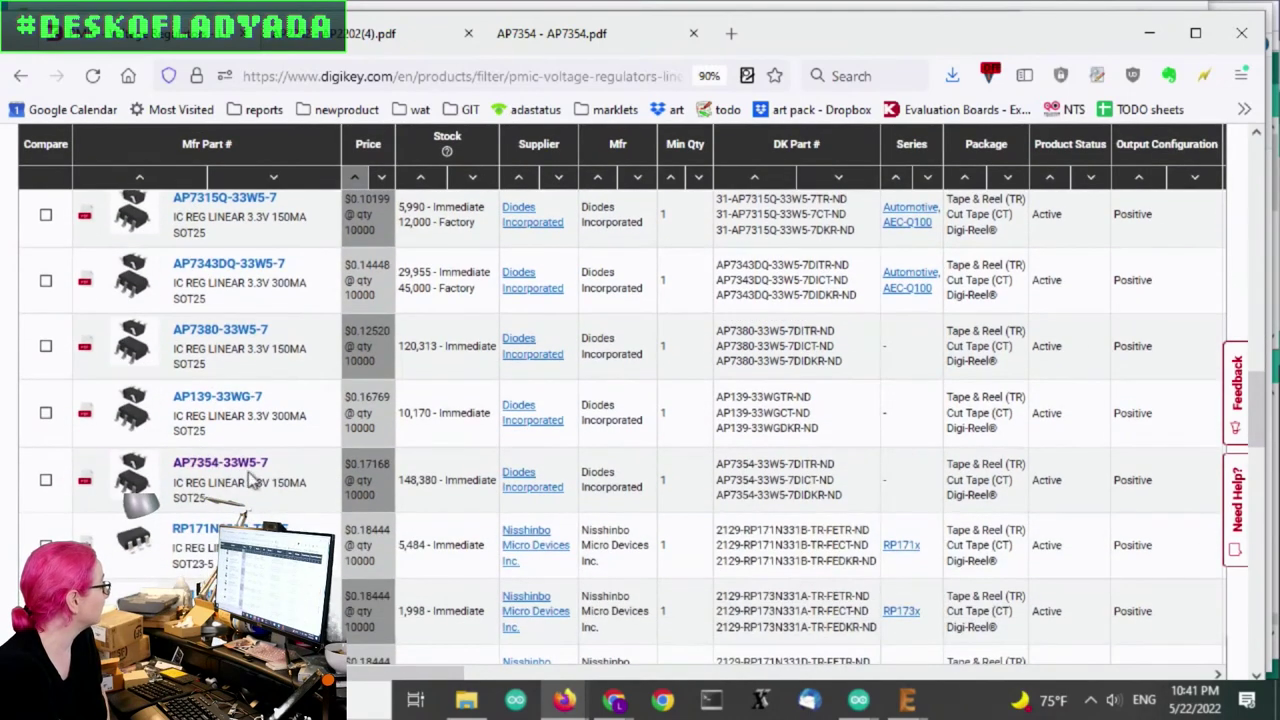
Step: Open the AP7354-33W5-7 product page from the results table and highlight its title
{"action": "left_click", "coordinate": [228, 470]}
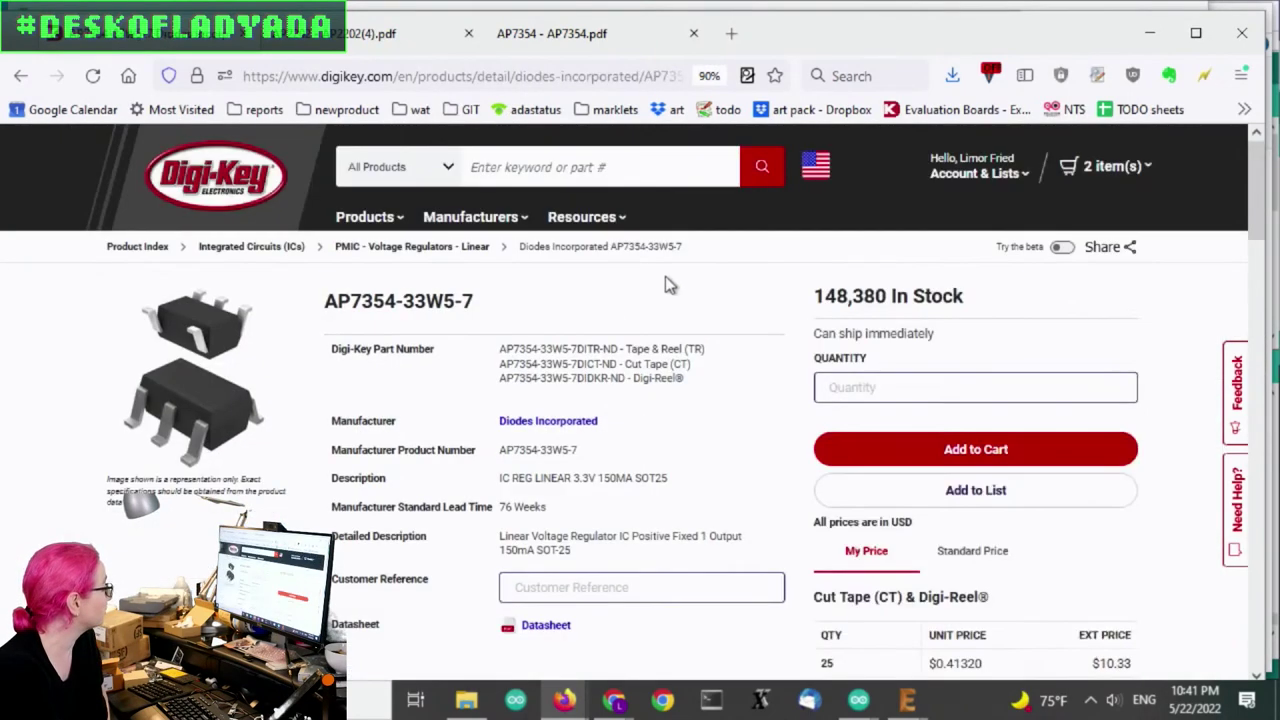
{"action": "left_click_drag", "start_coordinate": [326, 300], "coordinate": [402, 301]}
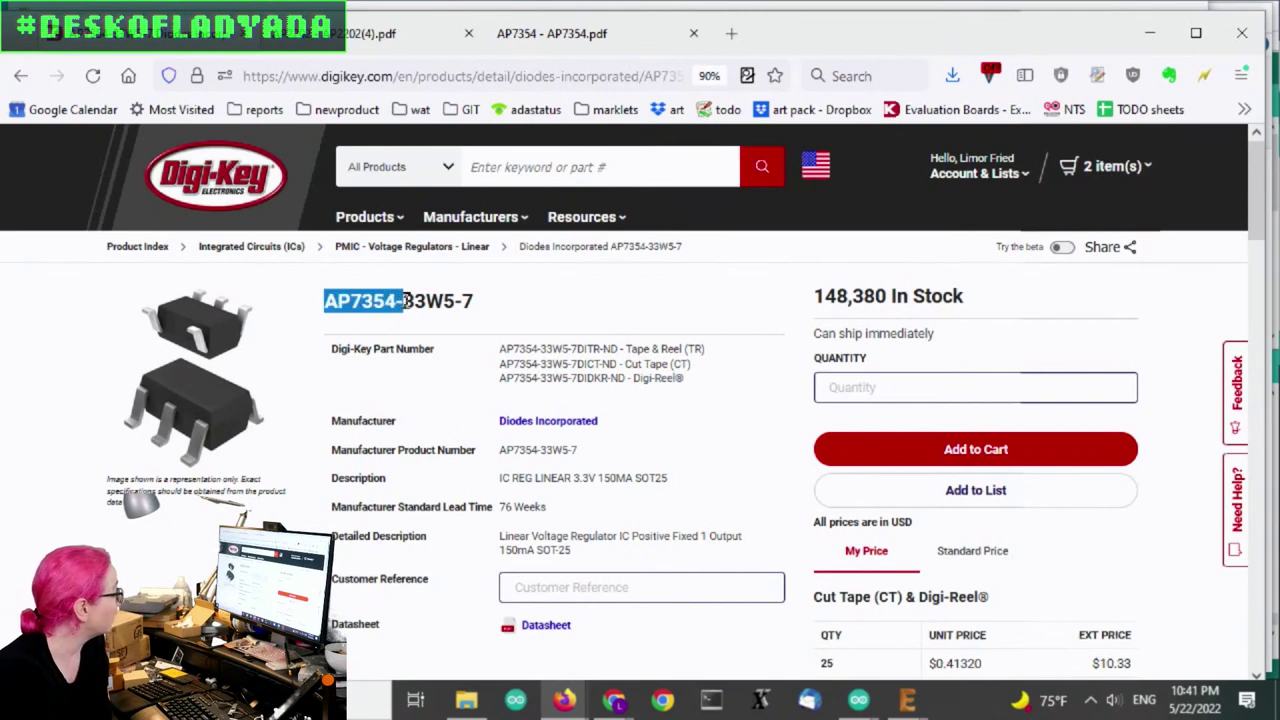
{"action": "left_click", "coordinate": [588, 313]}
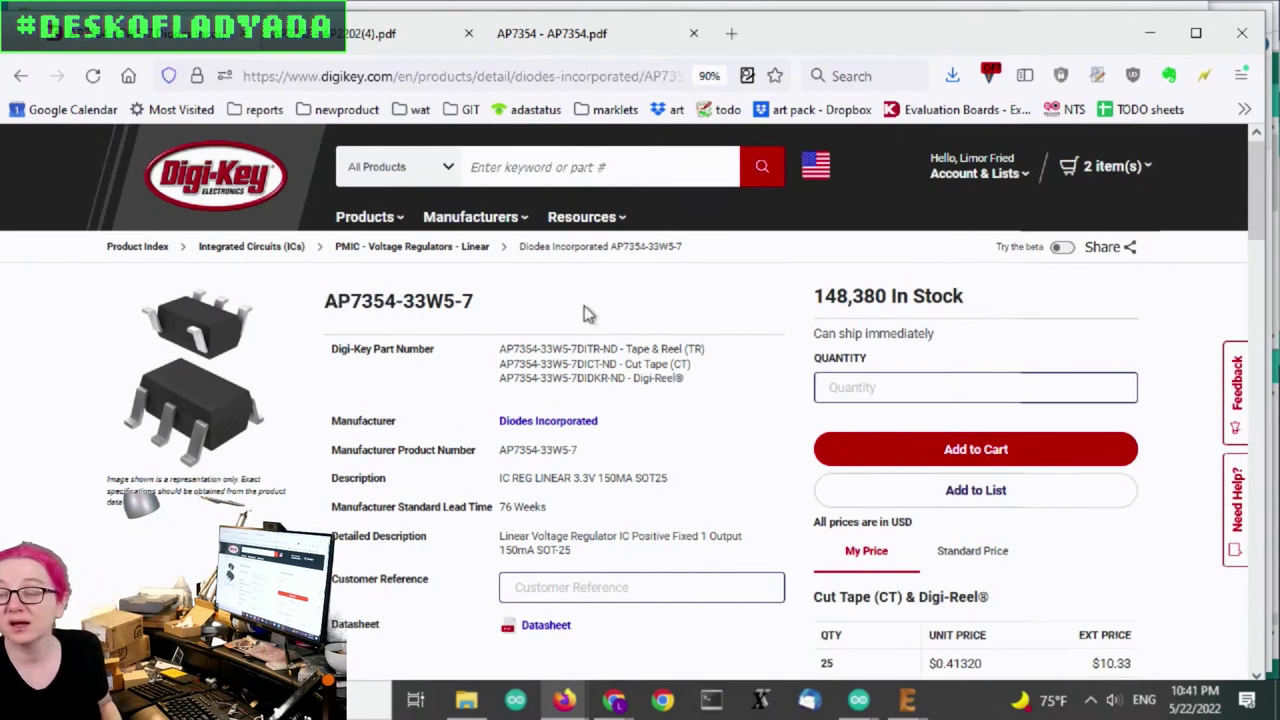